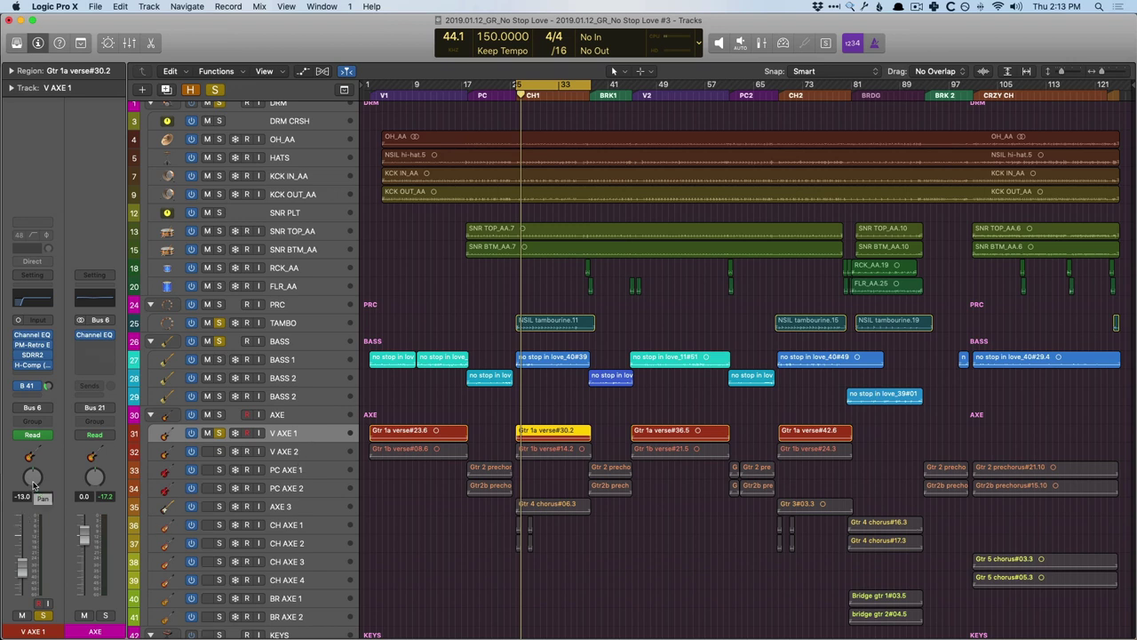
Duplicate the V AXE 1 track and copy the Gtr 1a verse region in section CH1 onto the duplicate
{"action": "key", "text": "space"}
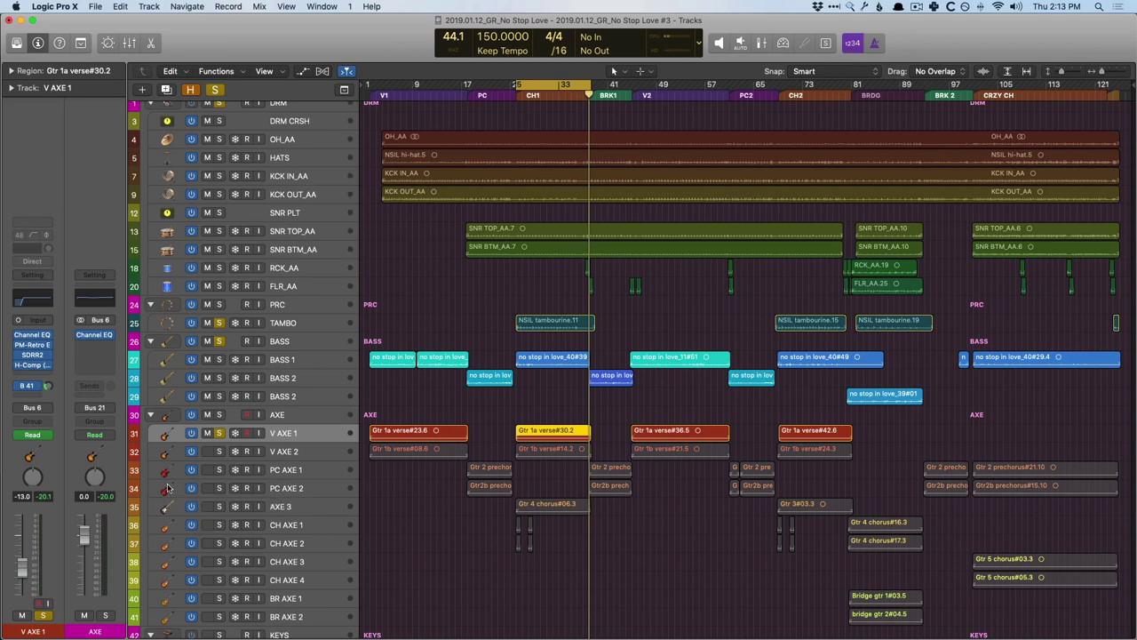
{"action": "key", "text": "super+d"}
{"action": "left_click_drag", "start_coordinate": [485, 411], "coordinate": [764, 511]}
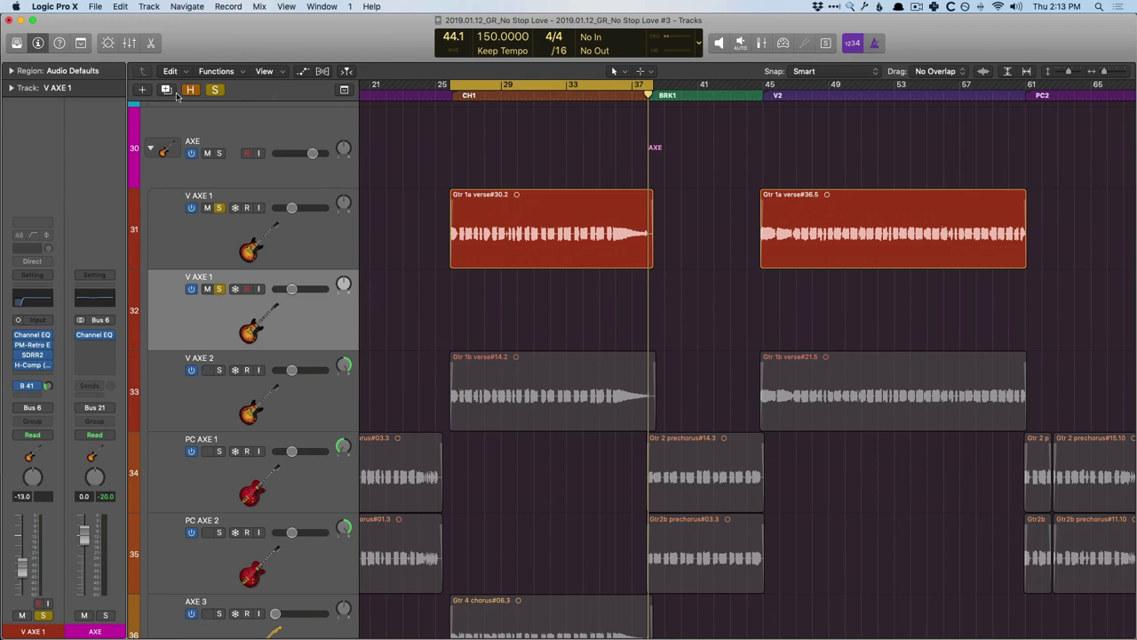
{"action": "left_click_drag", "start_coordinate": [538, 200], "coordinate": [533, 305]}
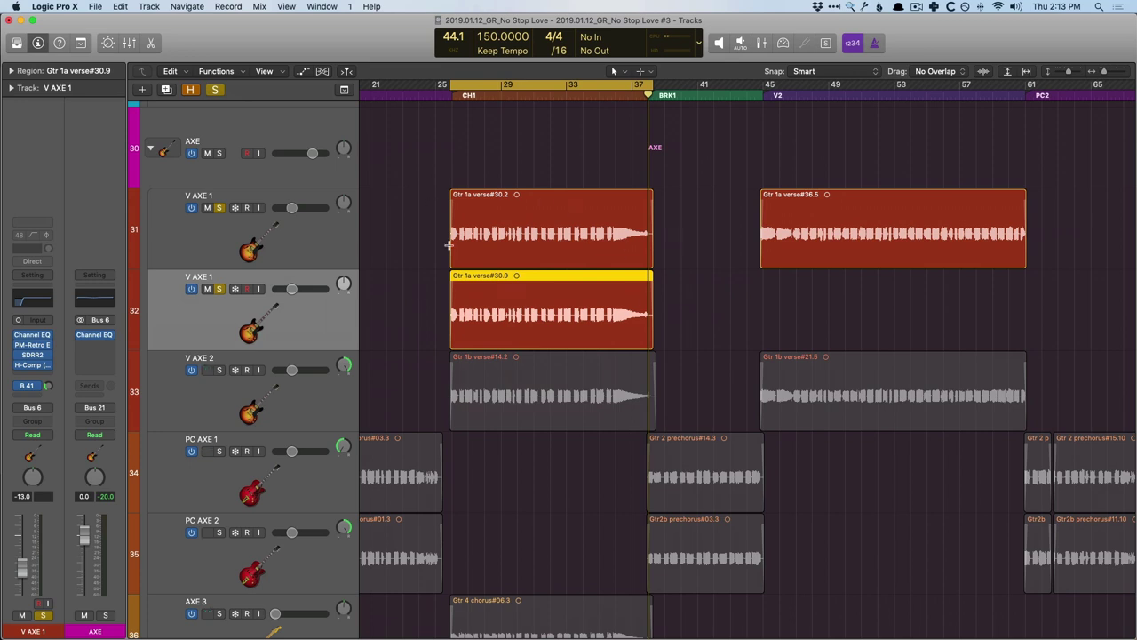
{"action": "left_click", "coordinate": [471, 195]}
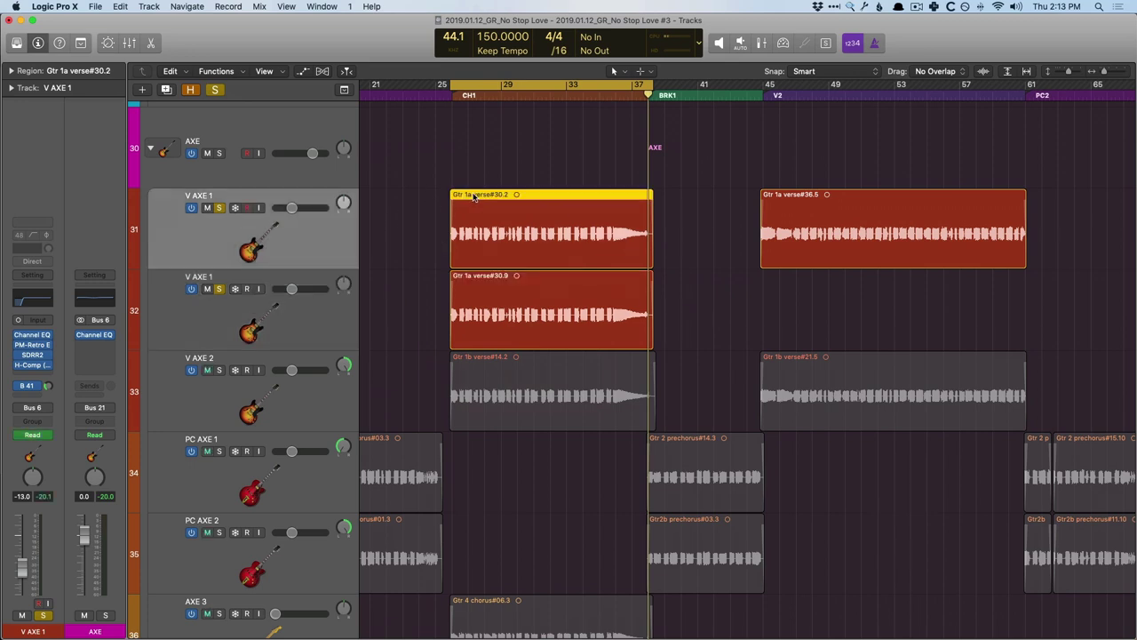
{"action": "left_click", "coordinate": [504, 297]}
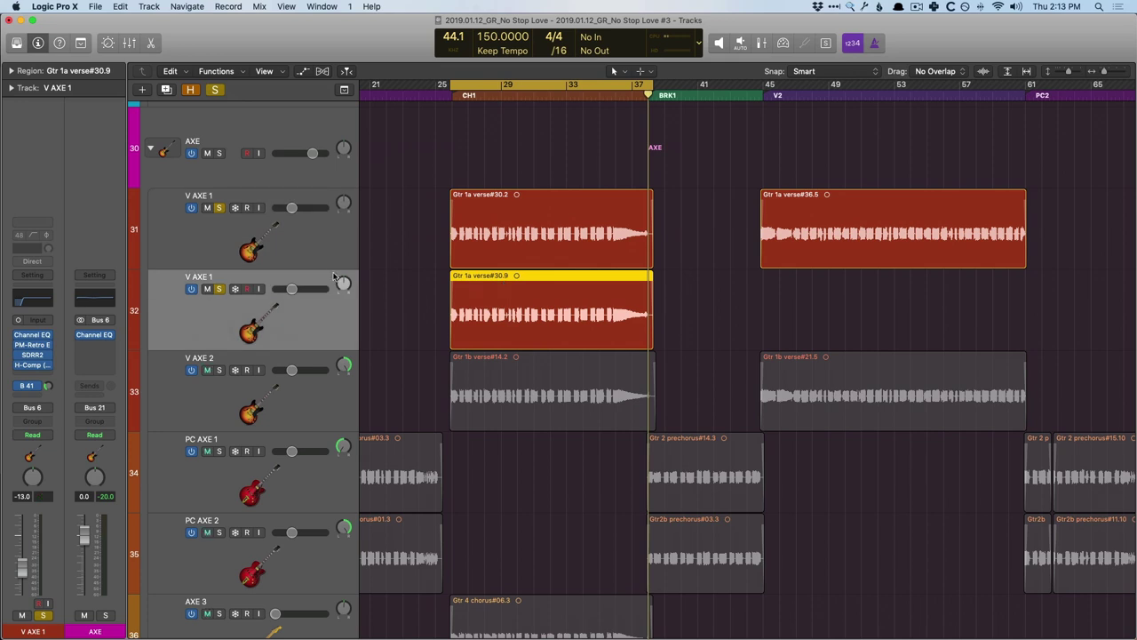
Pan the original V AXE 1 track to -64 and its duplicate to +63, and play the result
{"action": "left_click_drag", "start_coordinate": [343, 203], "coordinate": [343, 218]}
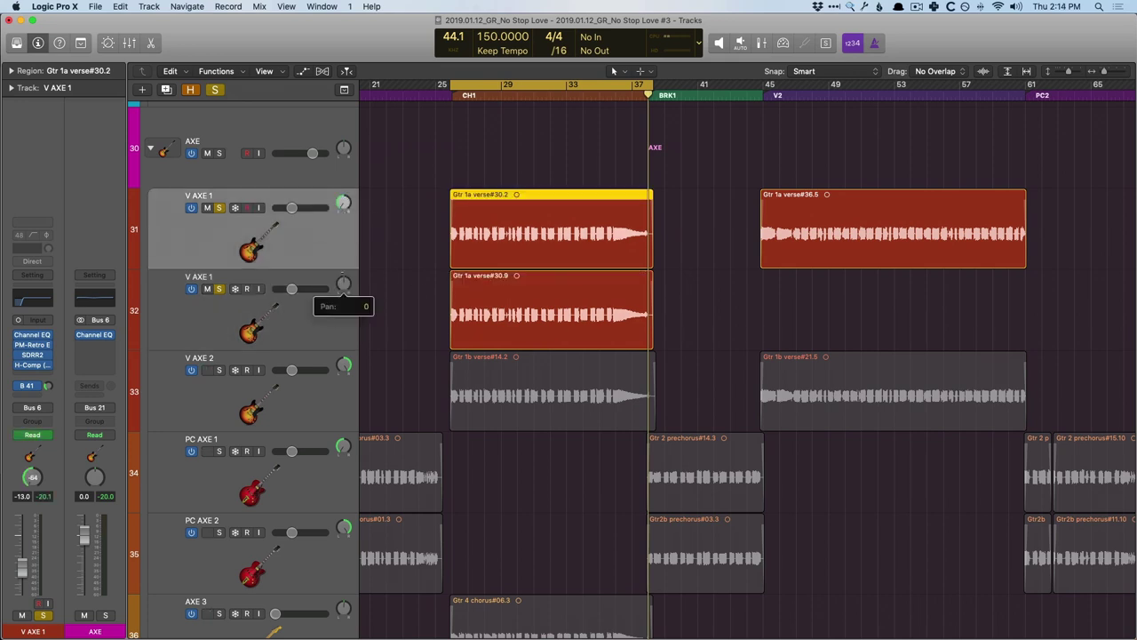
{"action": "left_click_drag", "start_coordinate": [344, 283], "coordinate": [344, 297]}
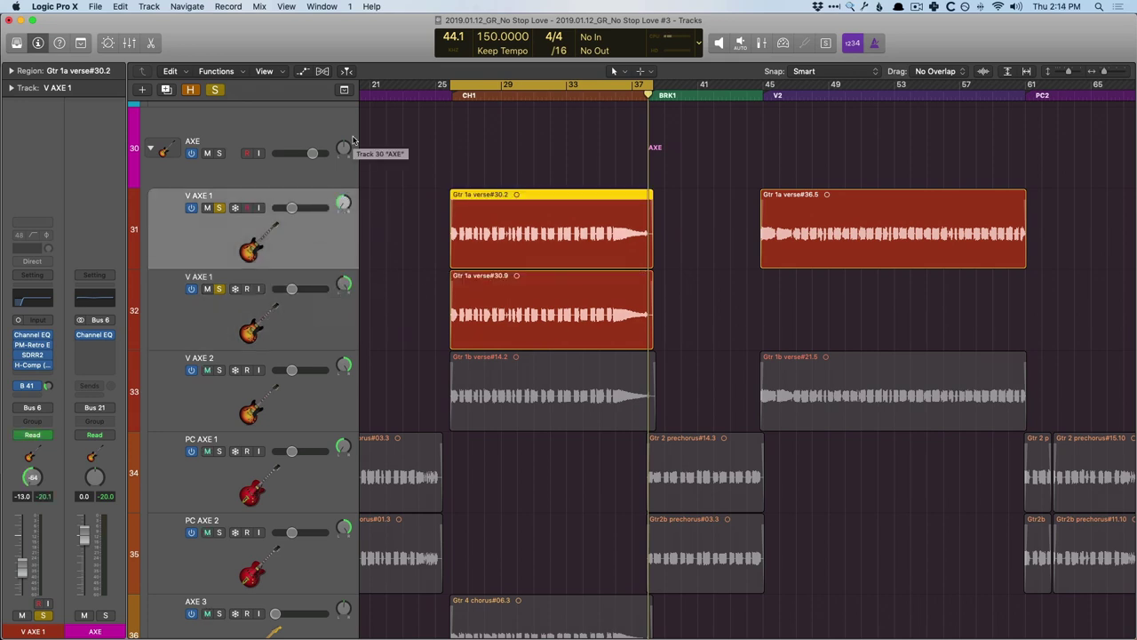
{"action": "key", "text": "shift+Return"}
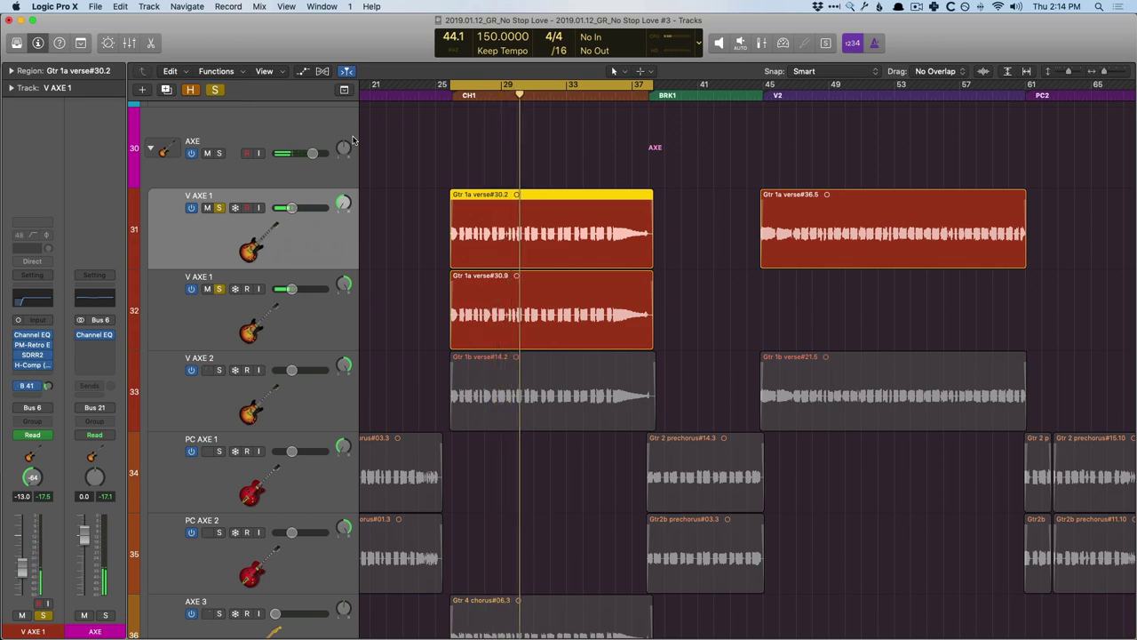
Solo the CH1 regions of both V AXE 1 tracks and play them together
{"action": "left_click", "coordinate": [324, 330], "text": "shift"}
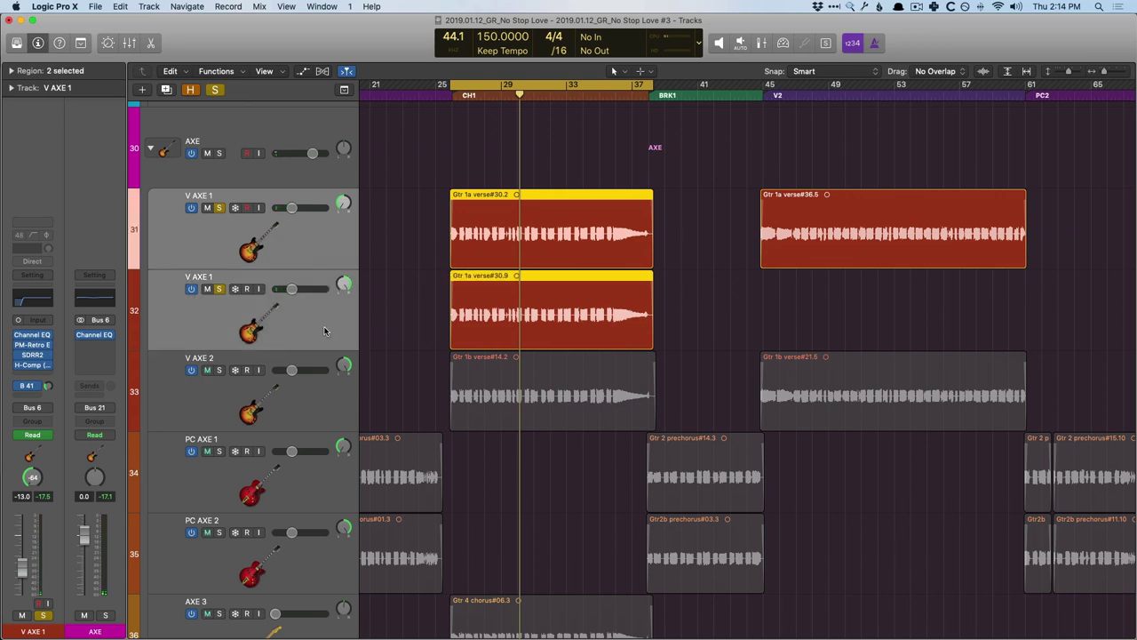
{"action": "key", "text": "ctrl+s"}
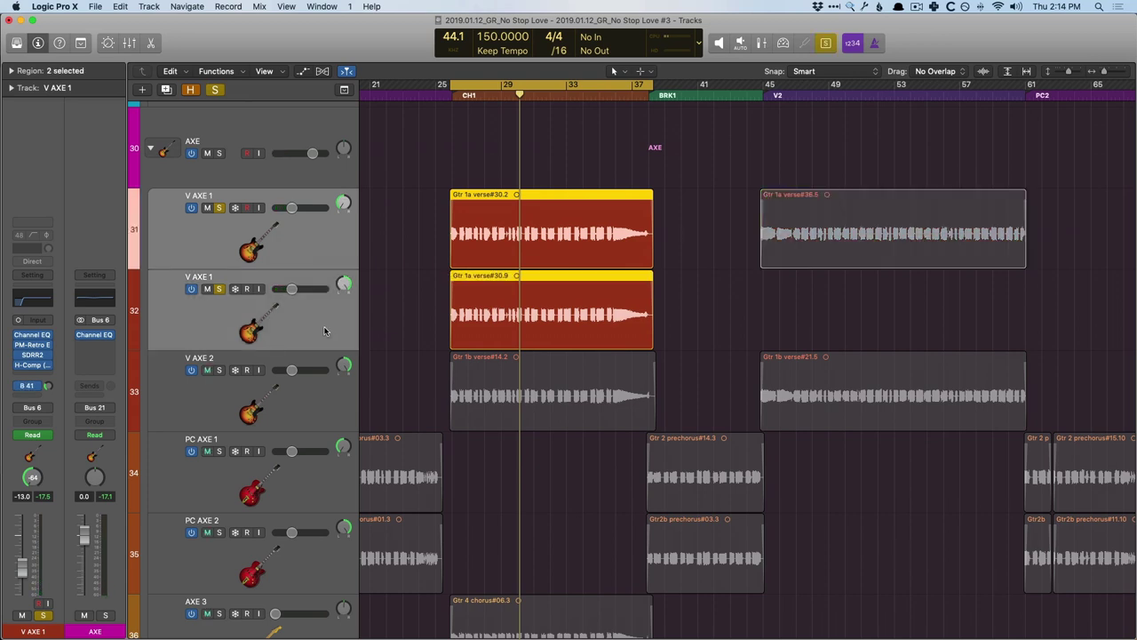
{"action": "key", "text": "shift+Return"}
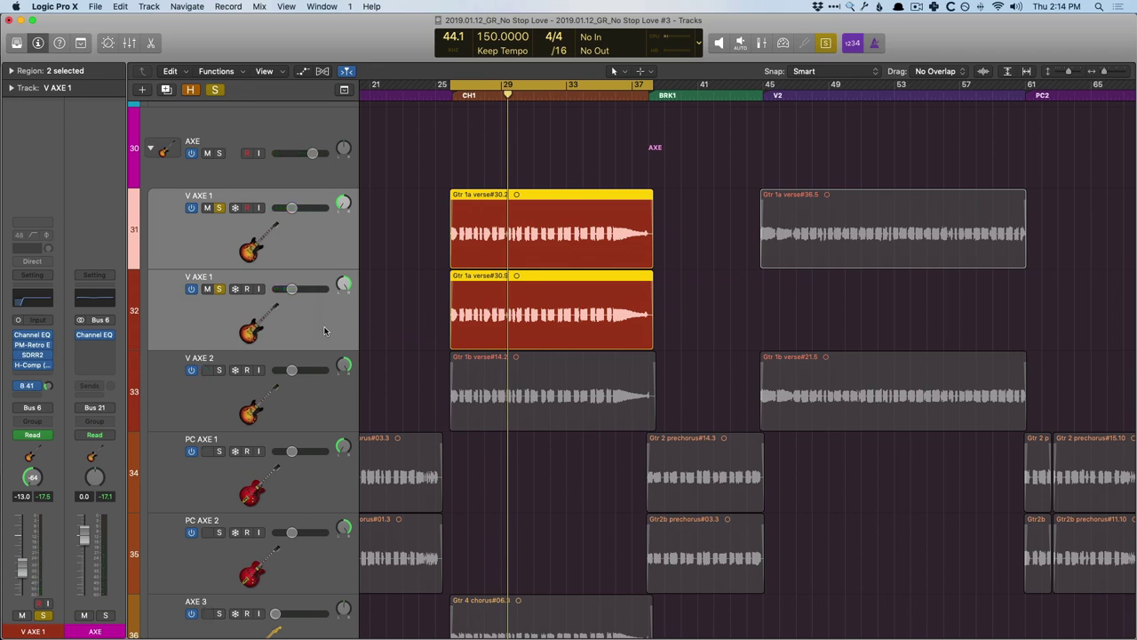
Audition the original V AXE 1 track alone, its duplicate alone, and both tracks together
{"action": "left_click", "coordinate": [330, 248]}
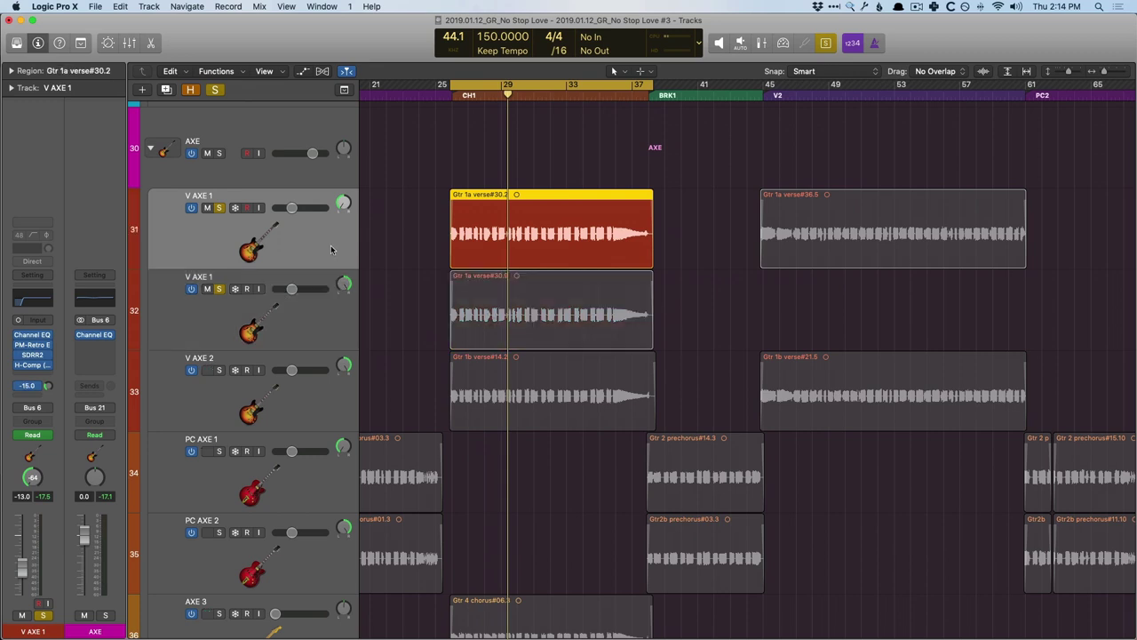
{"action": "key", "text": "shift+space"}
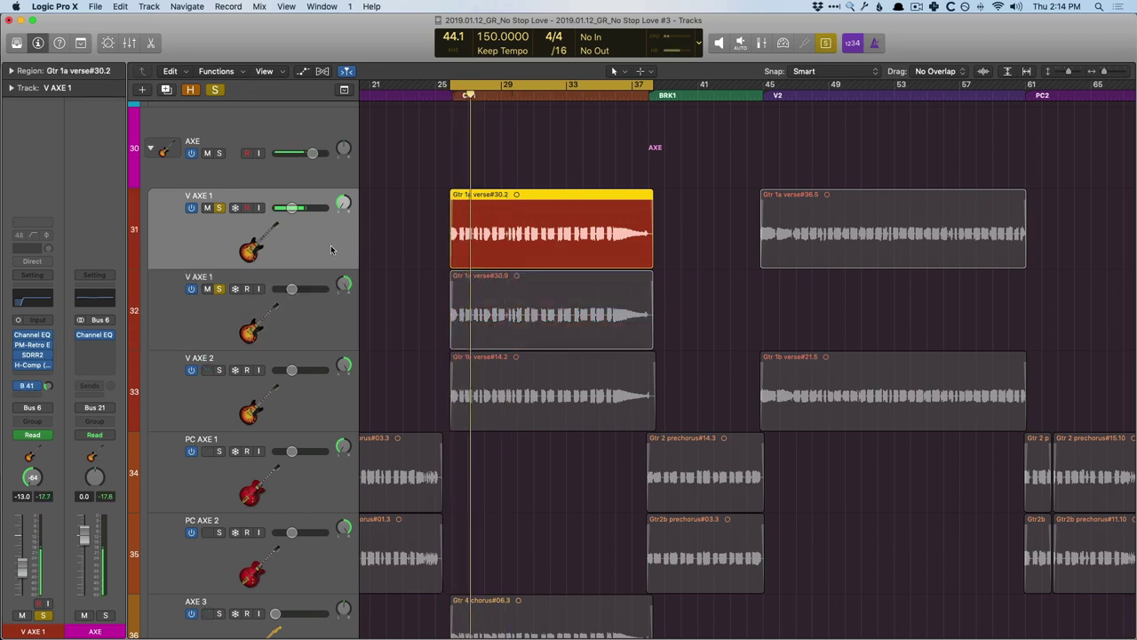
{"action": "scroll", "coordinate": [330, 246], "scroll_direction": "up", "scroll_amount": 1}
{"action": "left_click", "coordinate": [320, 322]}
{"action": "key", "text": "shift+space"}
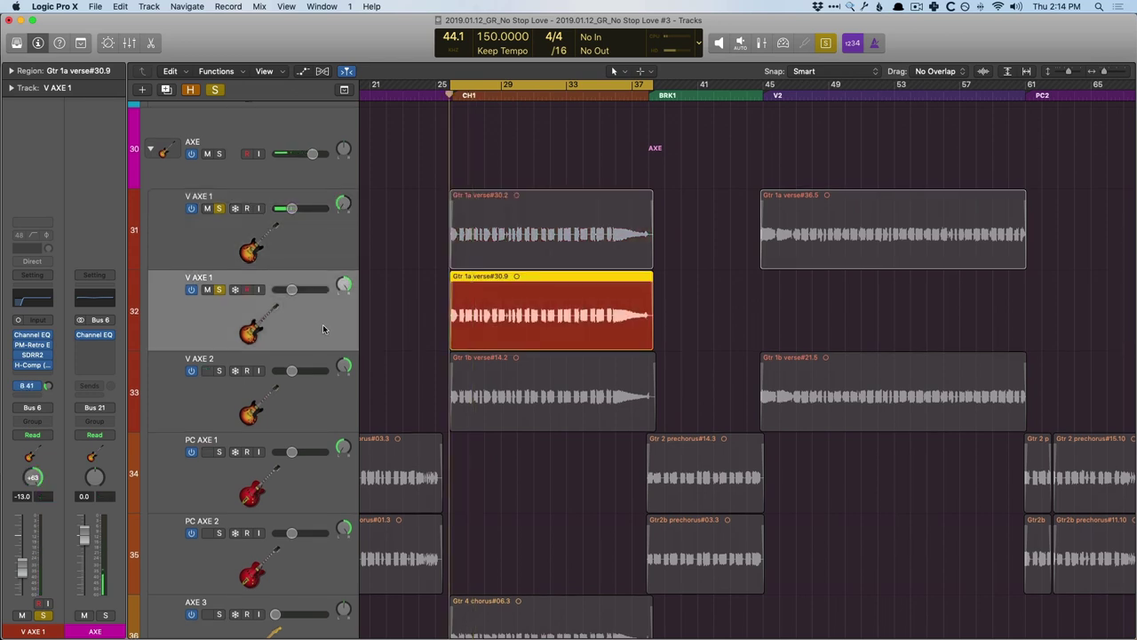
{"action": "left_click", "coordinate": [320, 260], "text": "shift"}
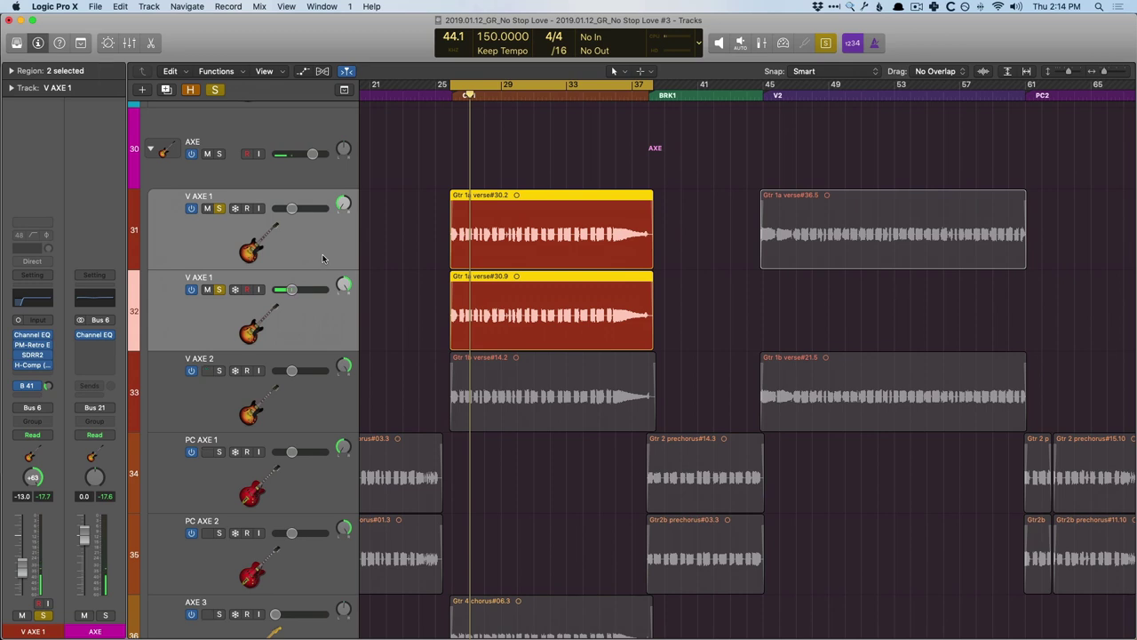
{"action": "key", "text": "shift+space"}
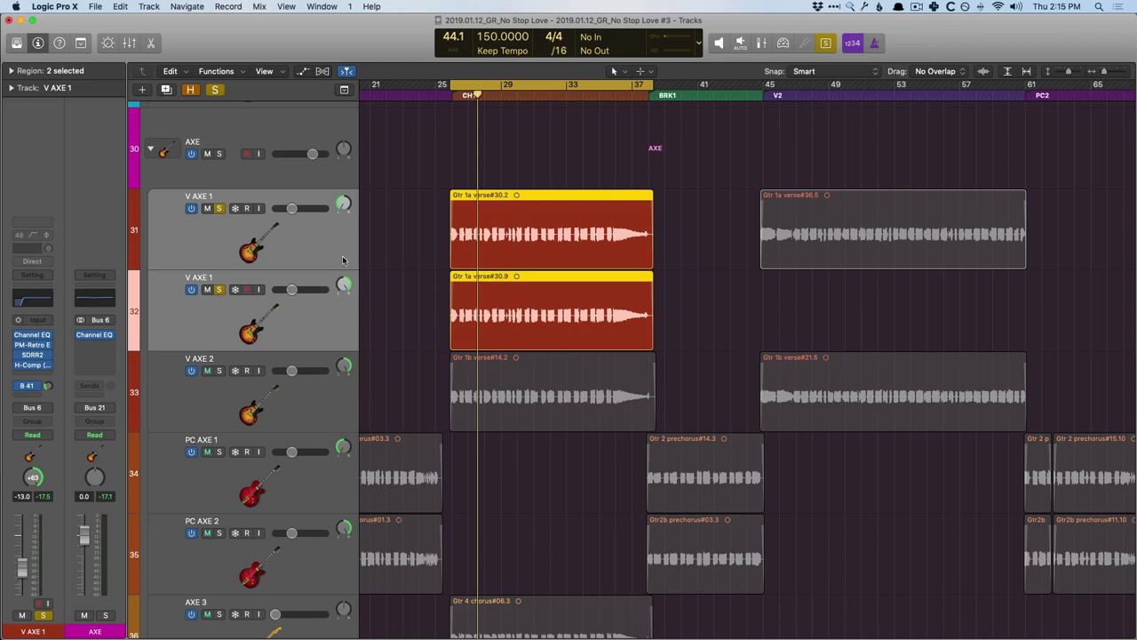
Show the mixer and reset the pan of both V AXE 1 channels to center
{"action": "key", "text": "z"}
{"action": "key", "text": "z"}
{"action": "key", "text": "x"}
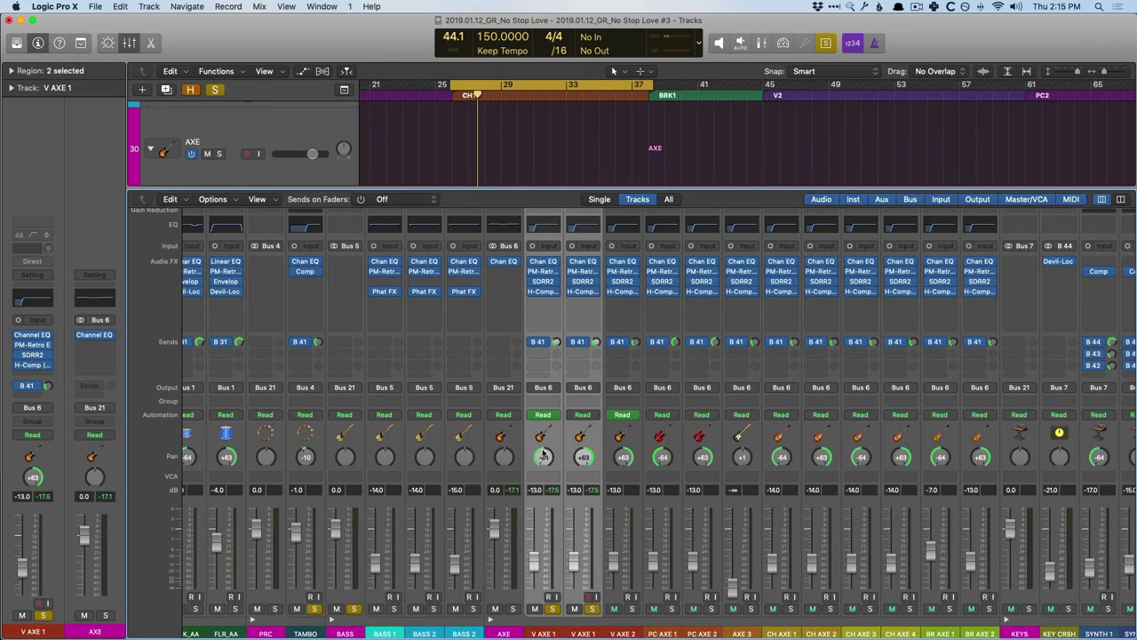
{"action": "key", "text": "Left"}
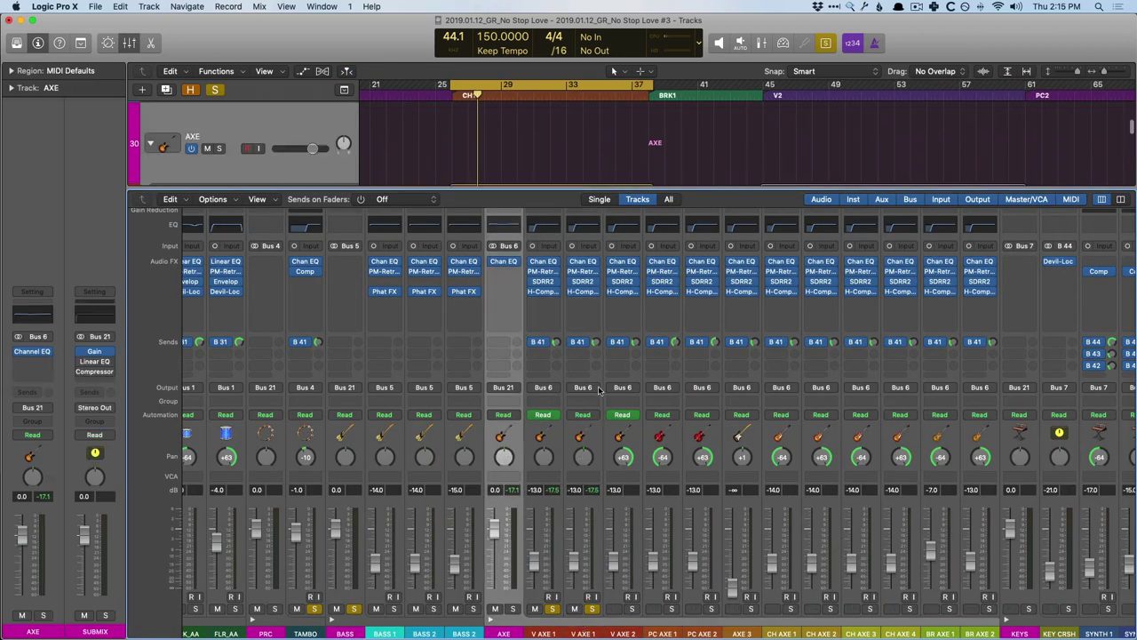
Insert a Gain plug-in on the duplicate V AXE 1 channel and turn on its Phase Invert
{"action": "left_click", "coordinate": [583, 305]}
{"action": "mouse_move", "coordinate": [582, 332]}
{"action": "left_click", "coordinate": [689, 330]}
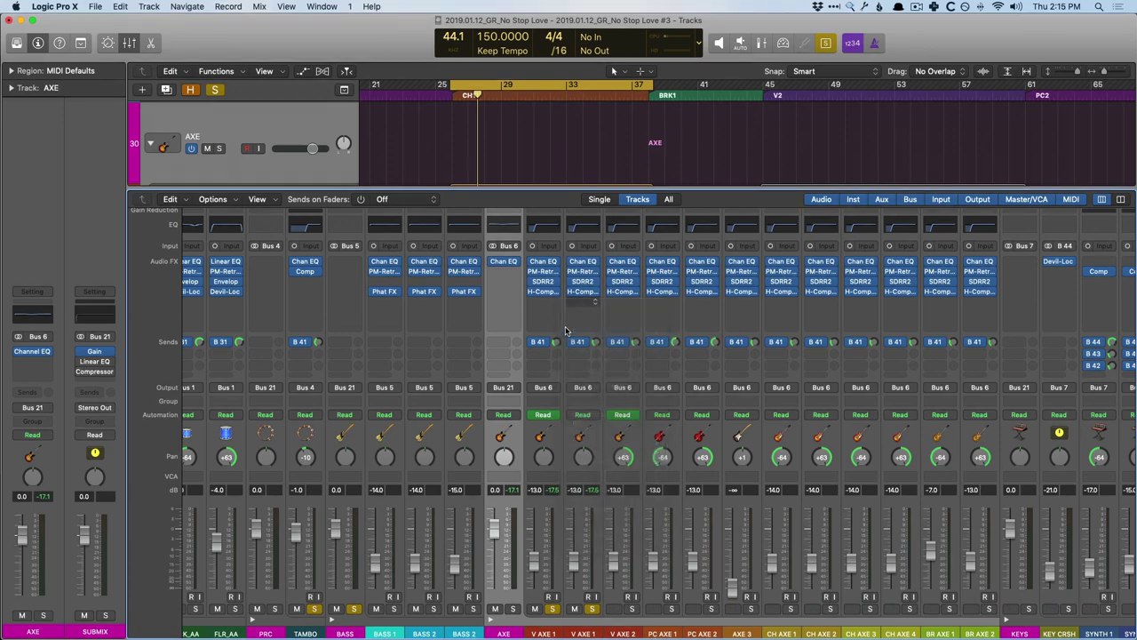
{"action": "left_click", "coordinate": [256, 150]}
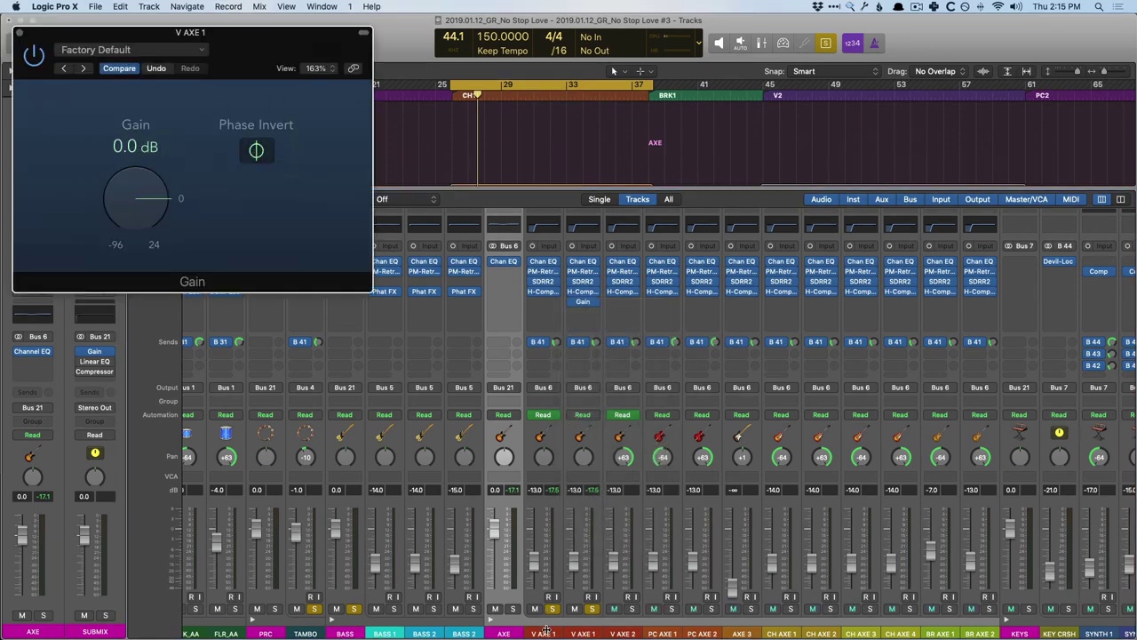
Hide the mixer and play both V AXE 1 tracks to compare Phase Invert on and off
{"action": "left_click", "coordinate": [546, 633]}
{"action": "key", "text": "x"}
{"action": "key", "text": "space"}
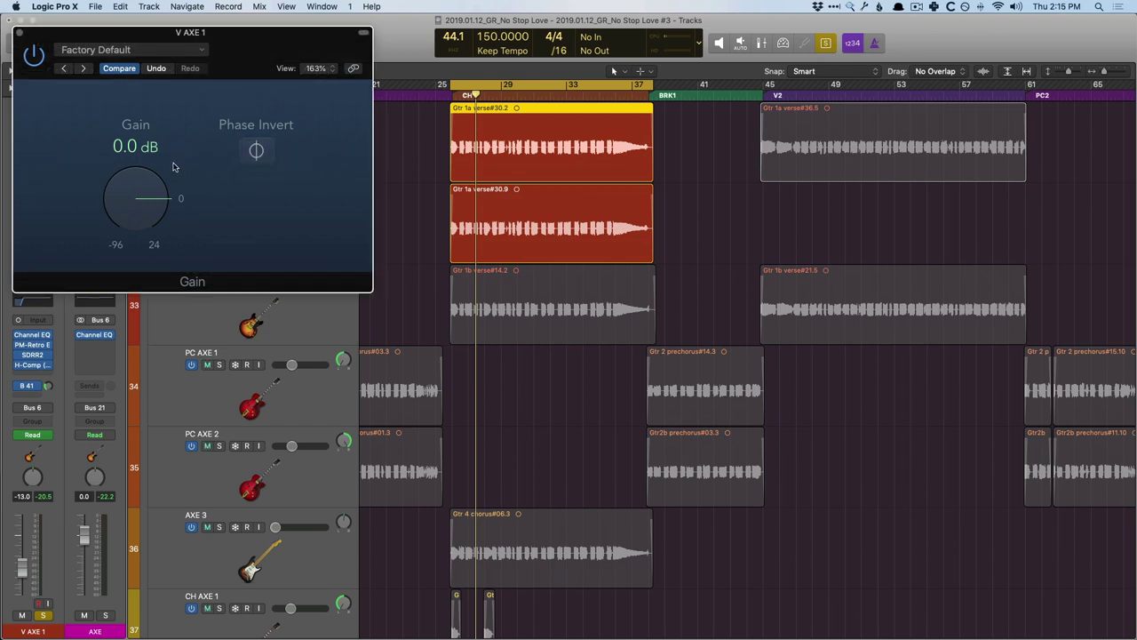
{"action": "key", "text": "super+w"}
Solo the CH1 regions of the original V AXE 1 and V AXE 2 tracks and play them together
{"action": "left_click", "coordinate": [257, 158]}
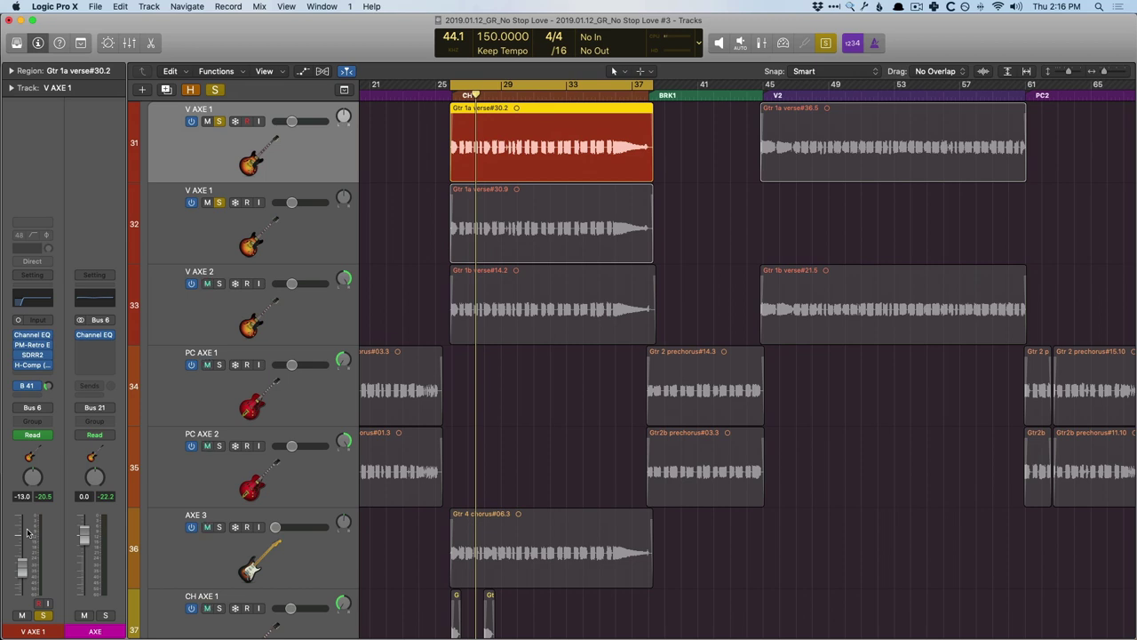
{"action": "left_click", "coordinate": [274, 316]}
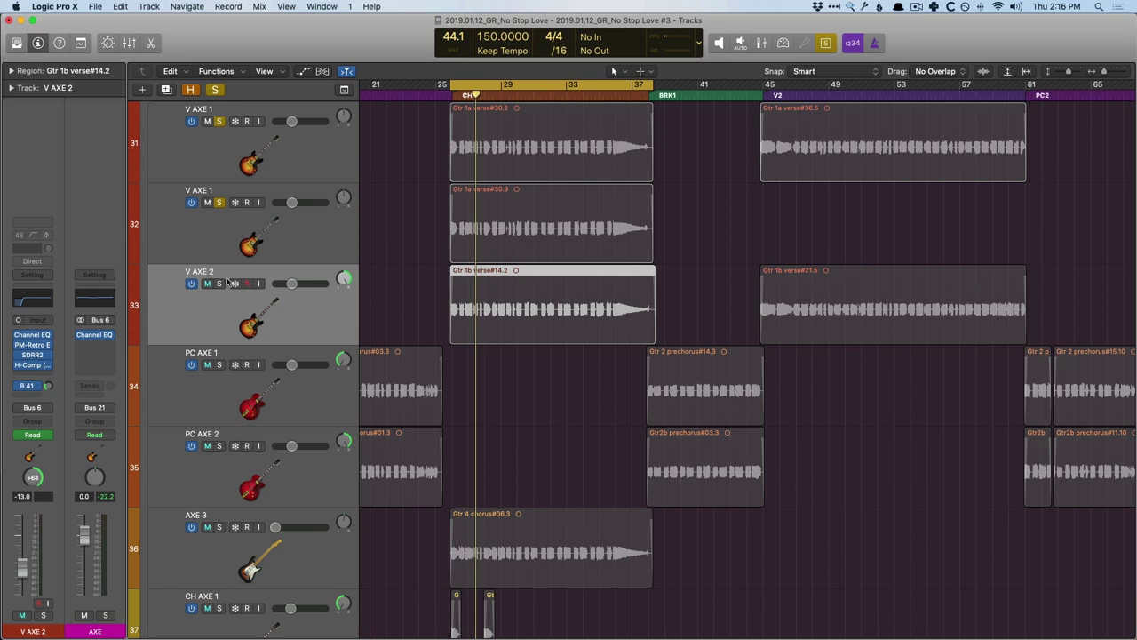
{"action": "left_click", "coordinate": [508, 142], "text": "shift"}
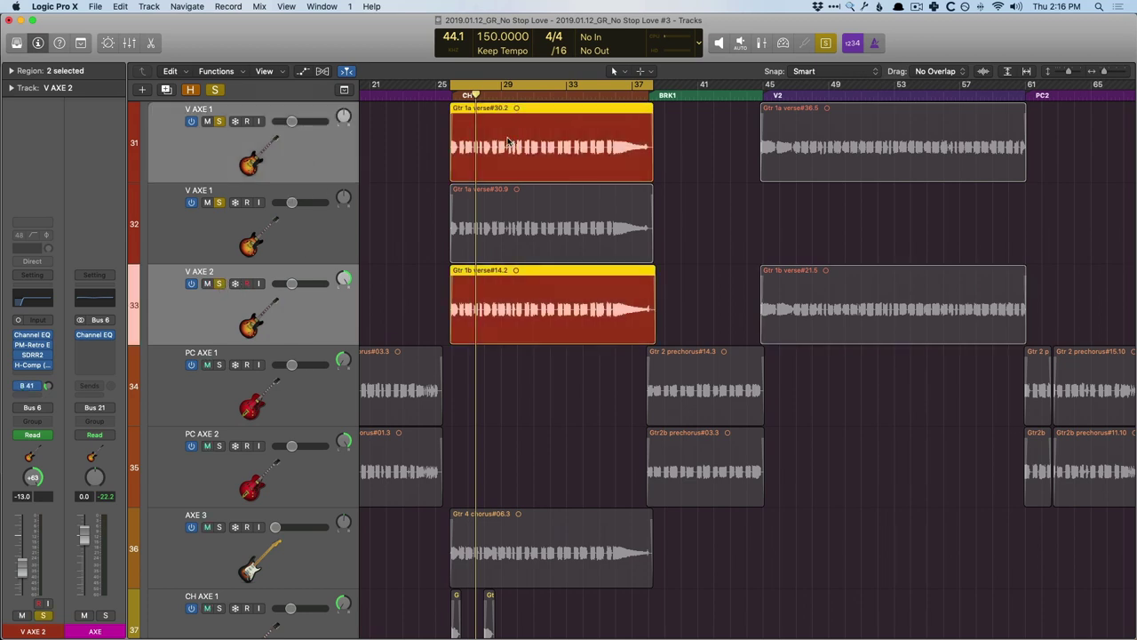
{"action": "key", "text": "shift+Return"}
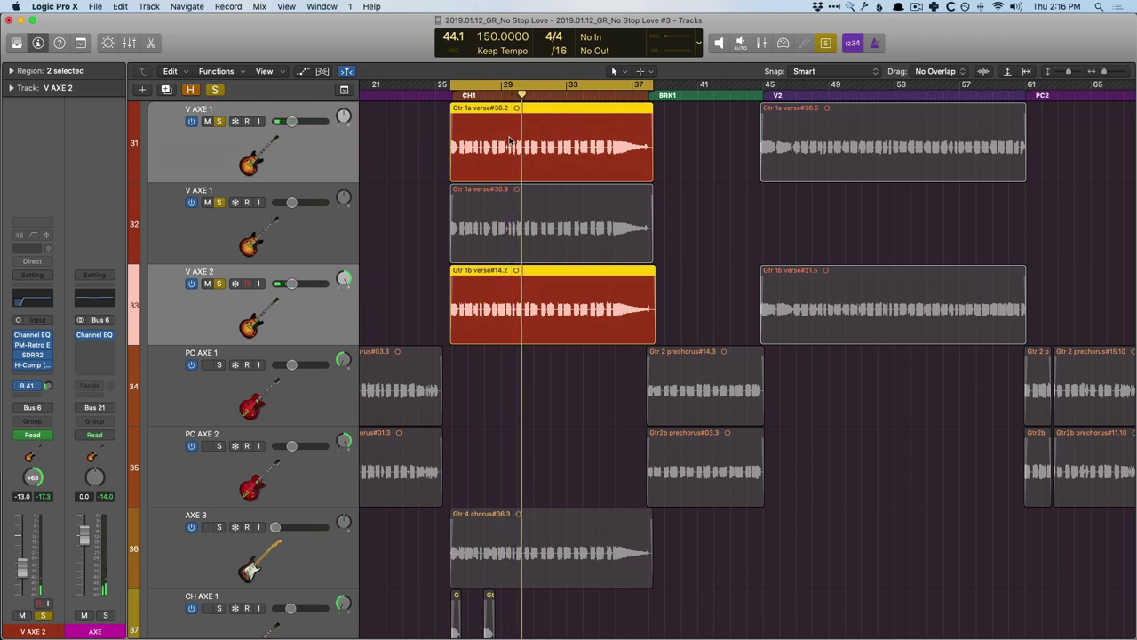
Pan the original V AXE 1 track to -64 and play it together with V AXE 2
{"action": "left_click", "coordinate": [333, 145]}
{"action": "left_click", "coordinate": [328, 309], "text": "super"}
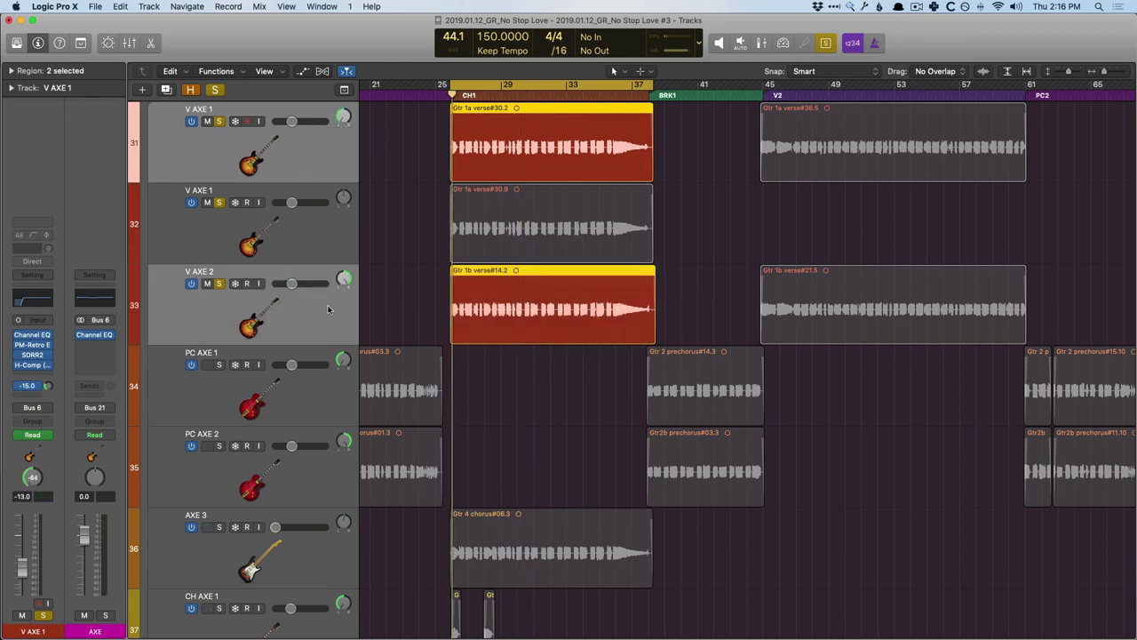
{"action": "key", "text": "space"}
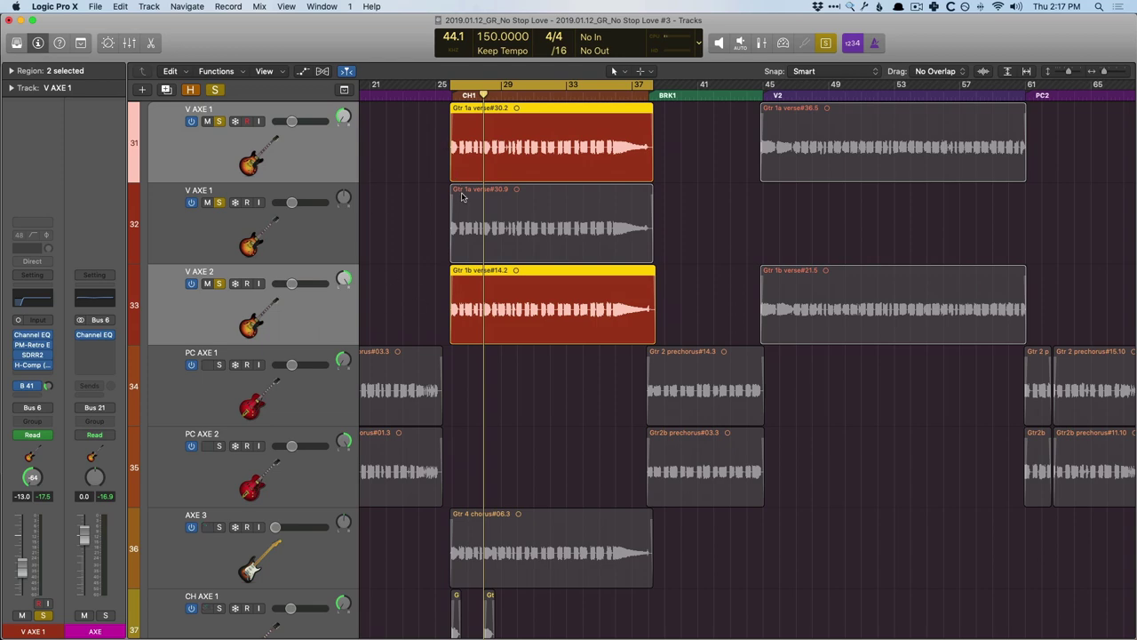
Delete the duplicate V AXE 1 track with its copied CH1 region and turn off Solo mode for the selected regions
{"action": "key", "text": "super+Left"}
{"action": "key", "text": "super+Left"}
{"action": "key", "text": "super+Left"}
{"action": "scroll", "coordinate": [419, 194], "scroll_direction": "up", "scroll_amount": 5}
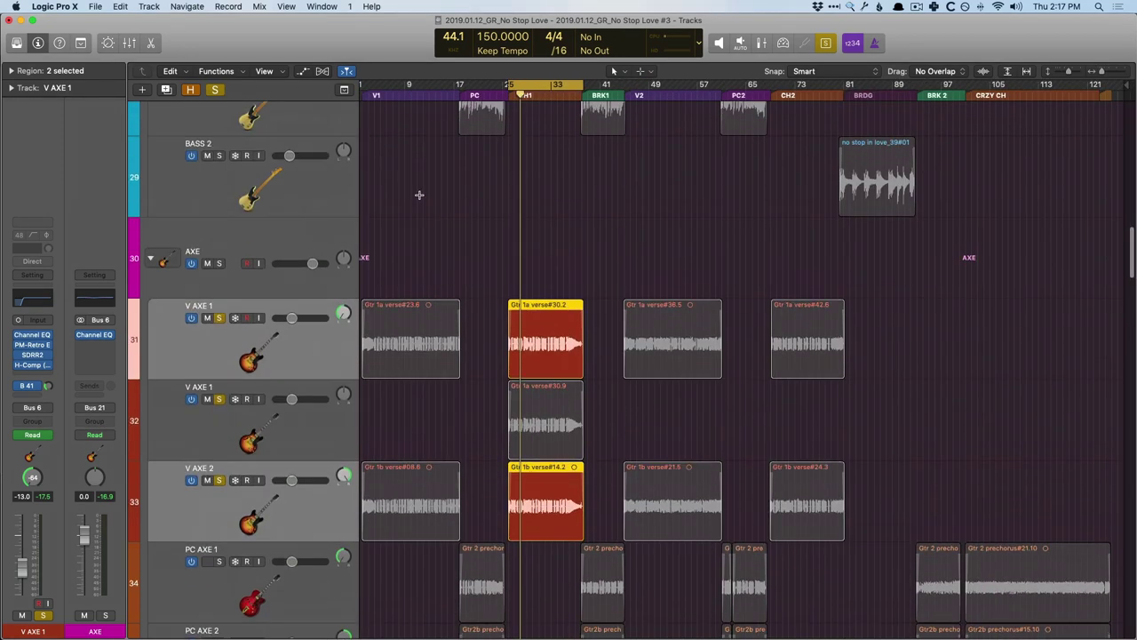
{"action": "left_click", "coordinate": [312, 361]}
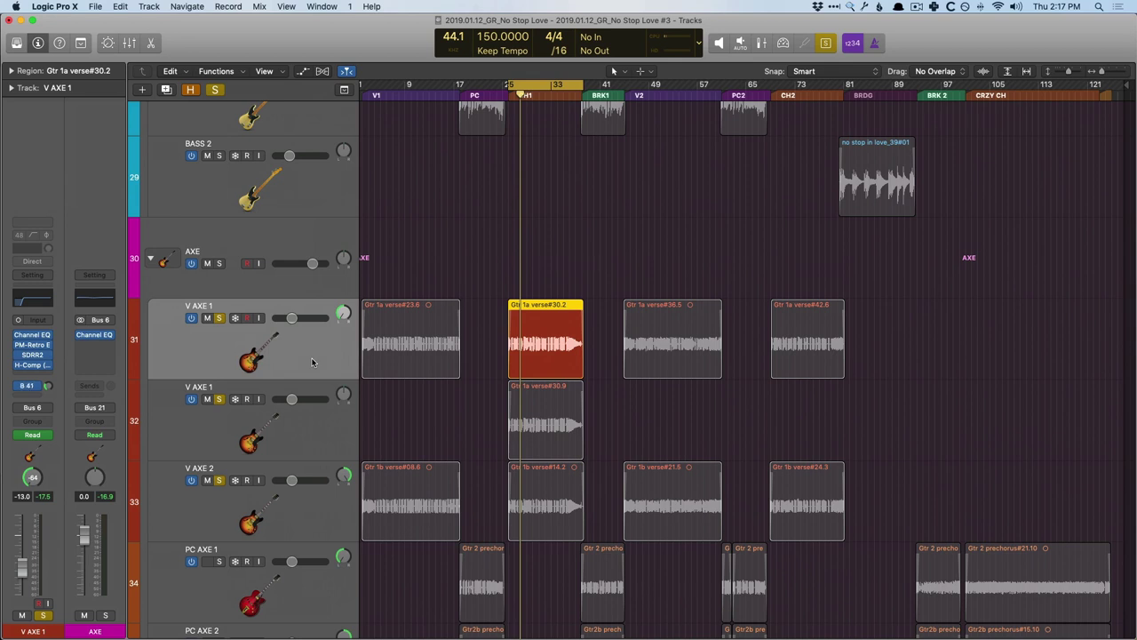
{"action": "left_click", "coordinate": [325, 429]}
{"action": "key", "text": "BackSpace"}
{"action": "key", "text": "super+BackSpace"}
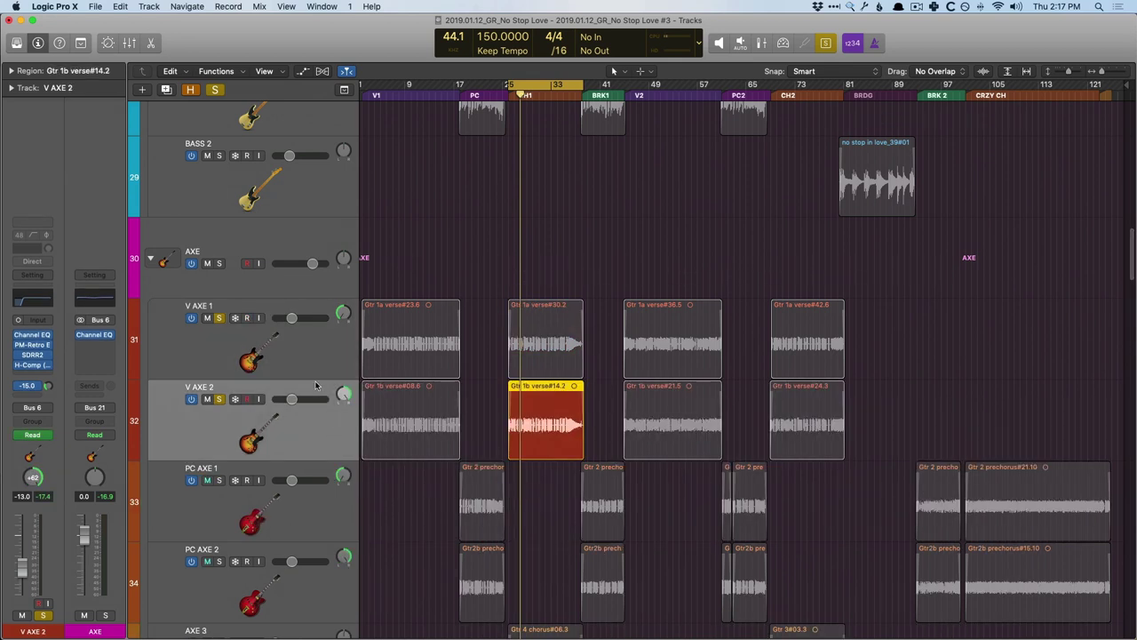
{"action": "left_click", "coordinate": [309, 349]}
{"action": "key", "text": "ctrl+s"}
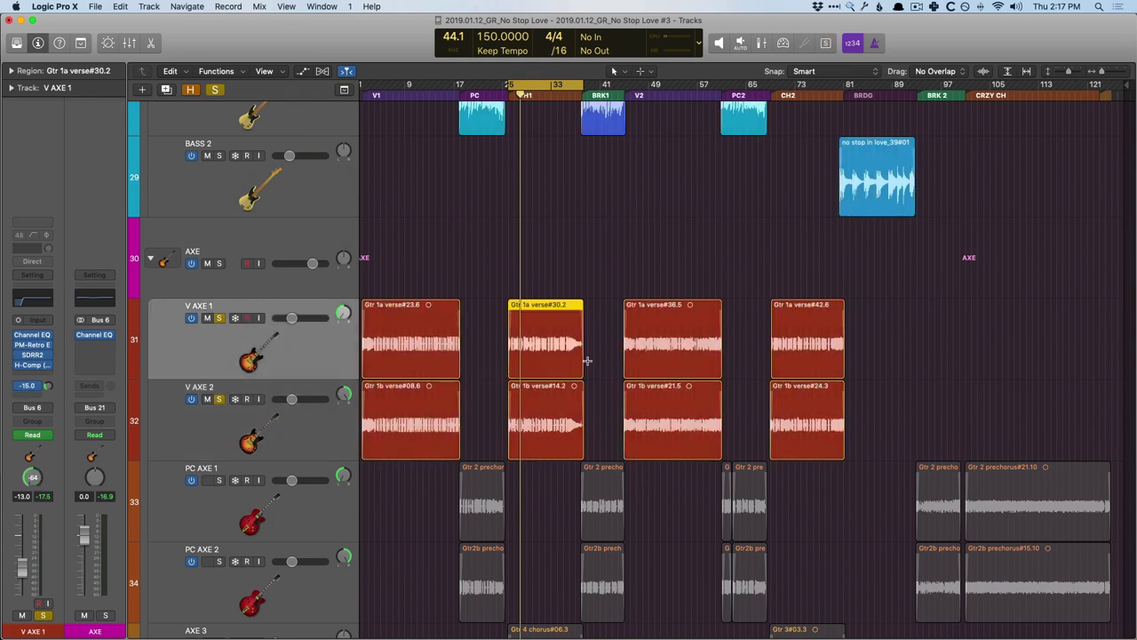
Duplicate the V AXE 1 track again and place the playhead at the start of its CH2 region at bar 69
{"action": "left_click", "coordinate": [793, 334]}
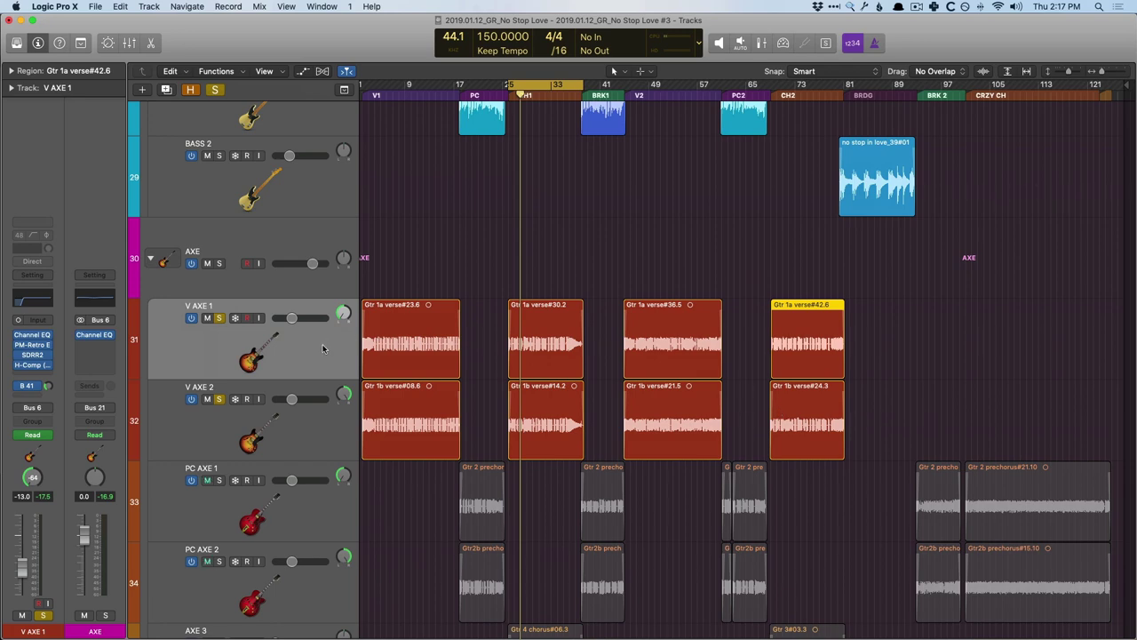
{"action": "left_click_drag", "start_coordinate": [716, 283], "coordinate": [868, 495]}
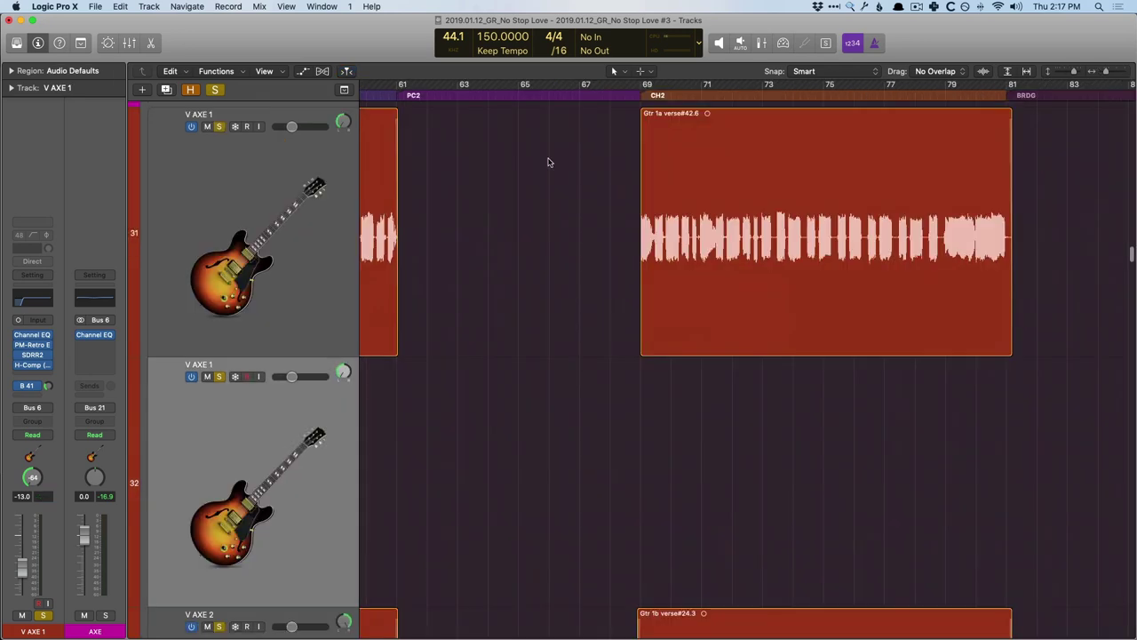
{"action": "left_click_drag", "start_coordinate": [604, 119], "coordinate": [691, 213]}
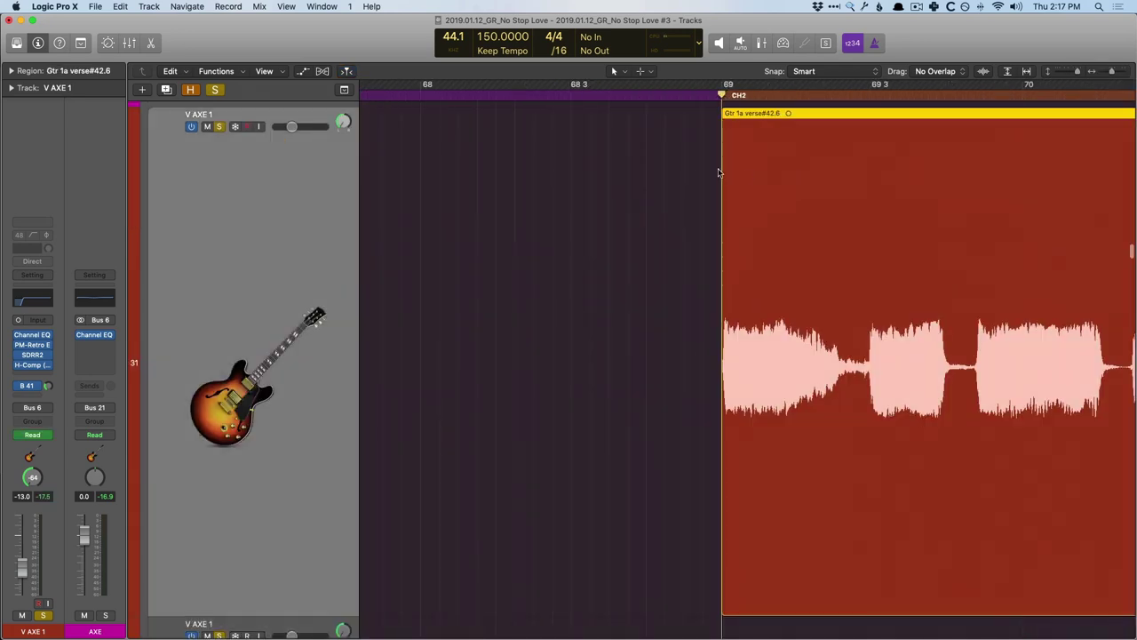
{"action": "left_click", "coordinate": [647, 228], "text": "ctrl+alt"}
{"action": "left_click", "coordinate": [671, 219], "text": "ctrl+alt"}
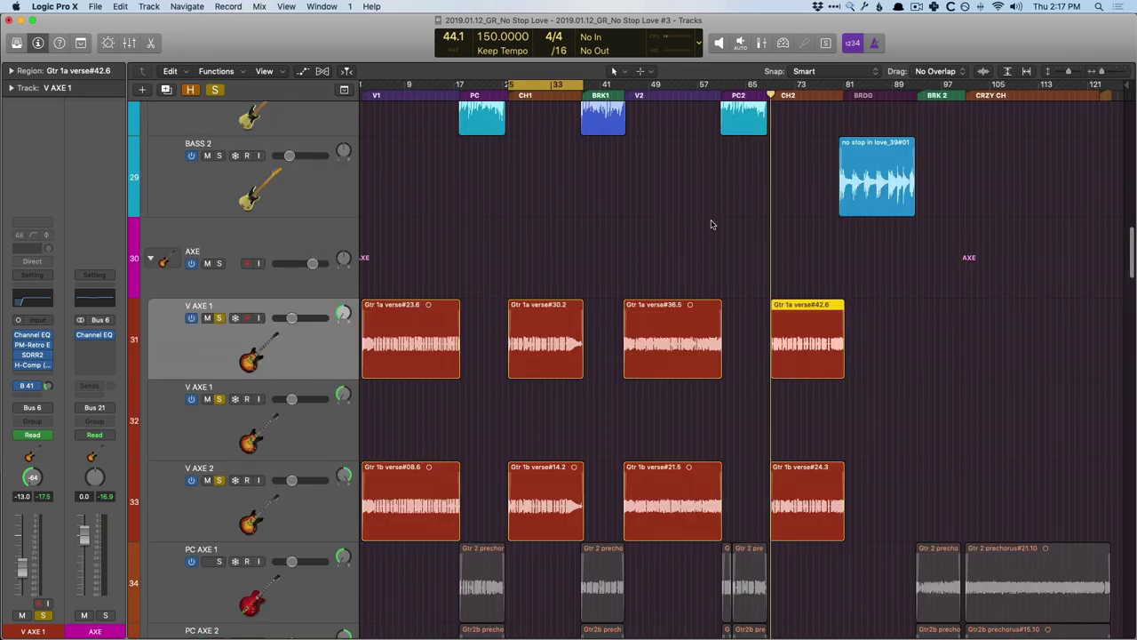
Copy V AXE 1's CH2 region to the duplicate track at the start of CH1 and play it soloed with the original CH1 region
{"action": "left_click_drag", "start_coordinate": [774, 330], "coordinate": [535, 405]}
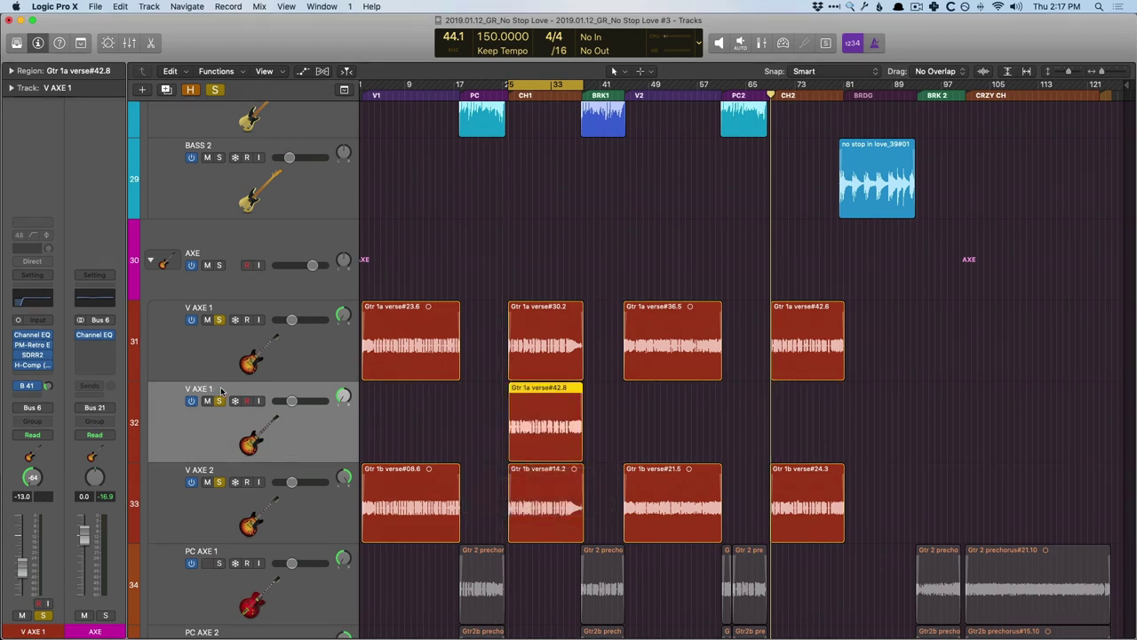
{"action": "left_click", "coordinate": [296, 356], "text": "shift"}
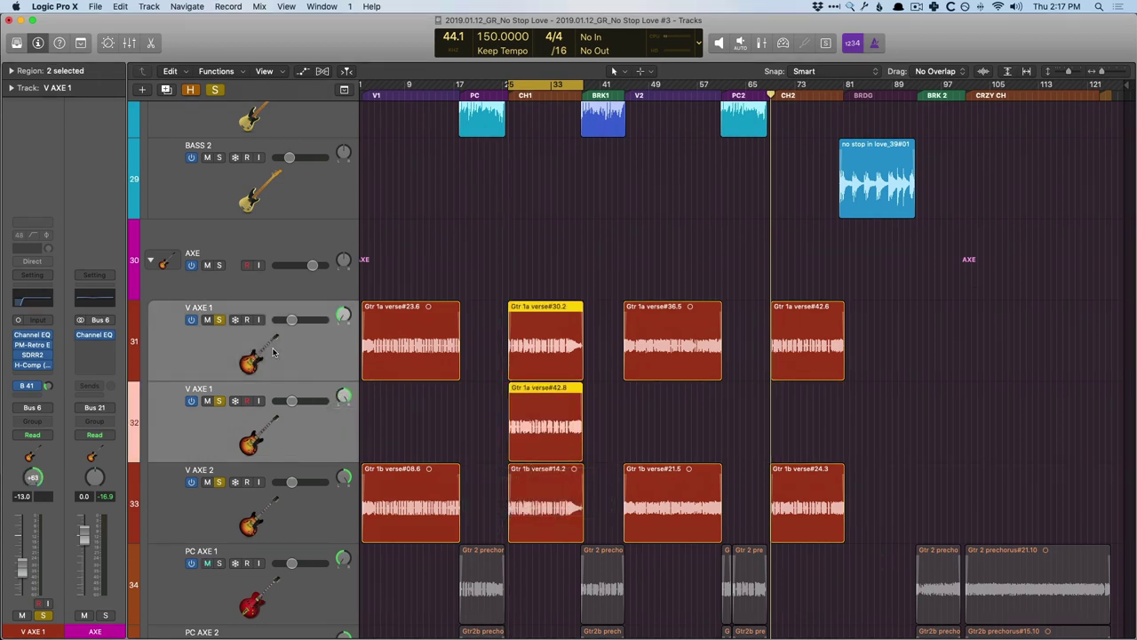
{"action": "key", "text": "ctrl+s"}
{"action": "key", "text": "shift+Return"}
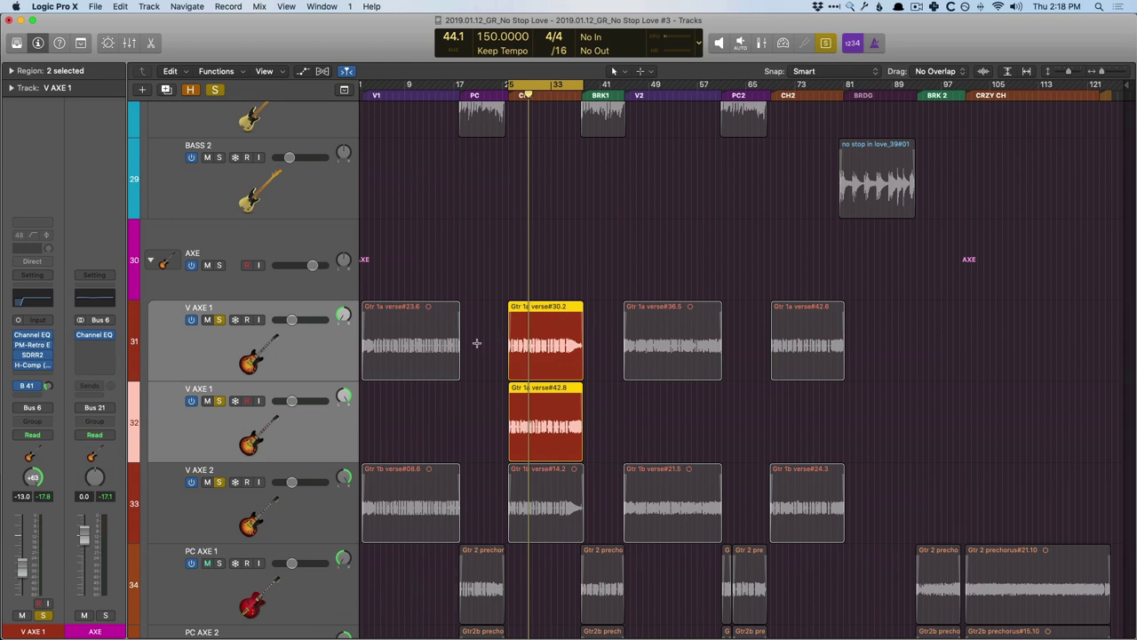
Examine the ends of the two V AXE 1 chorus regions up close around bar 38, then stop playback
{"action": "left_click_drag", "start_coordinate": [549, 305], "coordinate": [604, 475]}
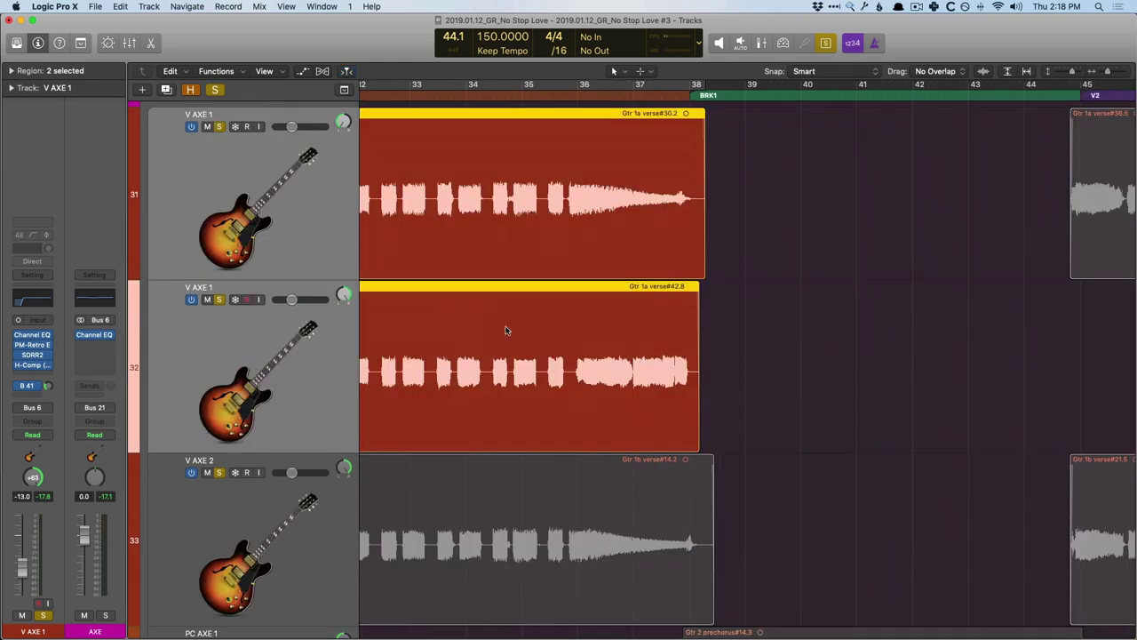
{"action": "key", "text": "space"}
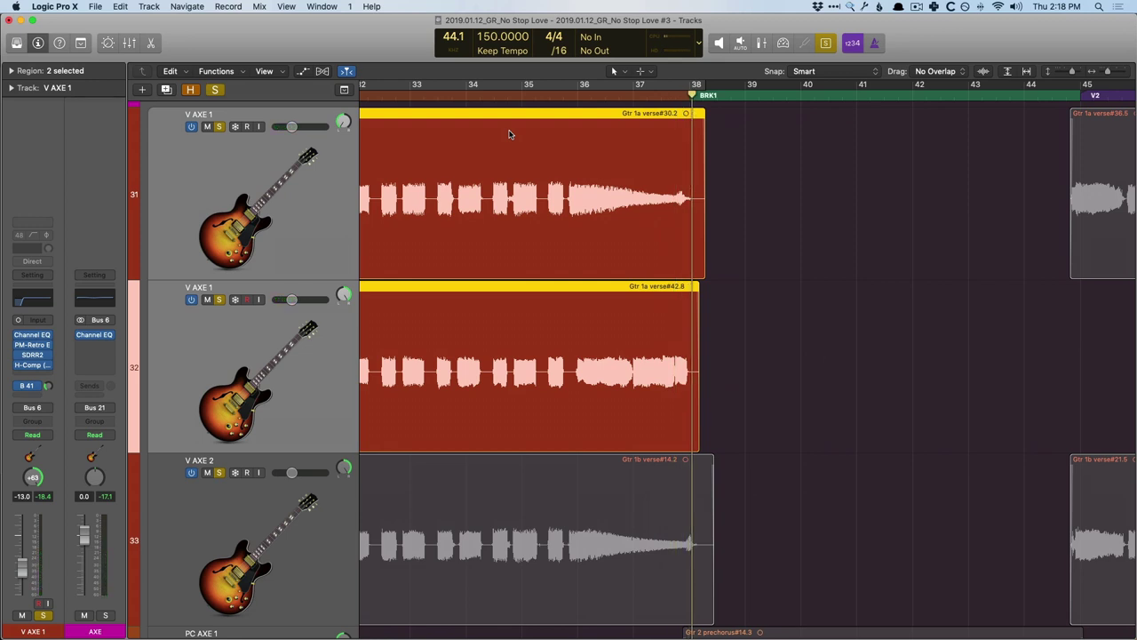
{"action": "key", "text": "z"}
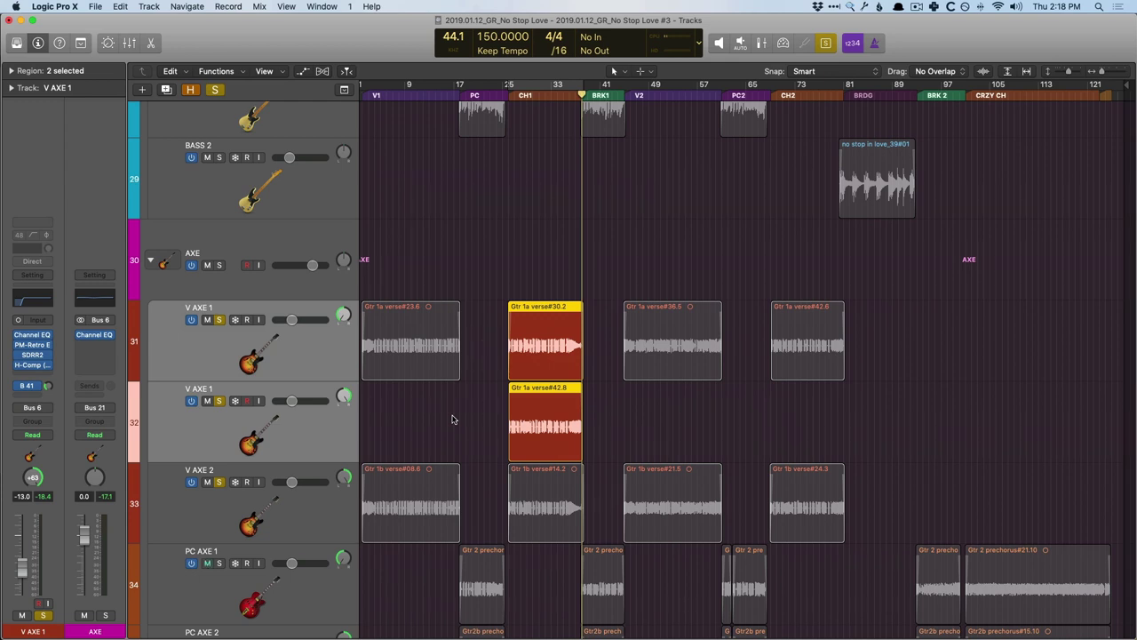
Replace the copied region on the duplicate V AXE 1 track with copies of all four regions from the original track
{"action": "left_click_drag", "start_coordinate": [459, 409], "coordinate": [588, 421]}
{"action": "key", "text": "Delete"}
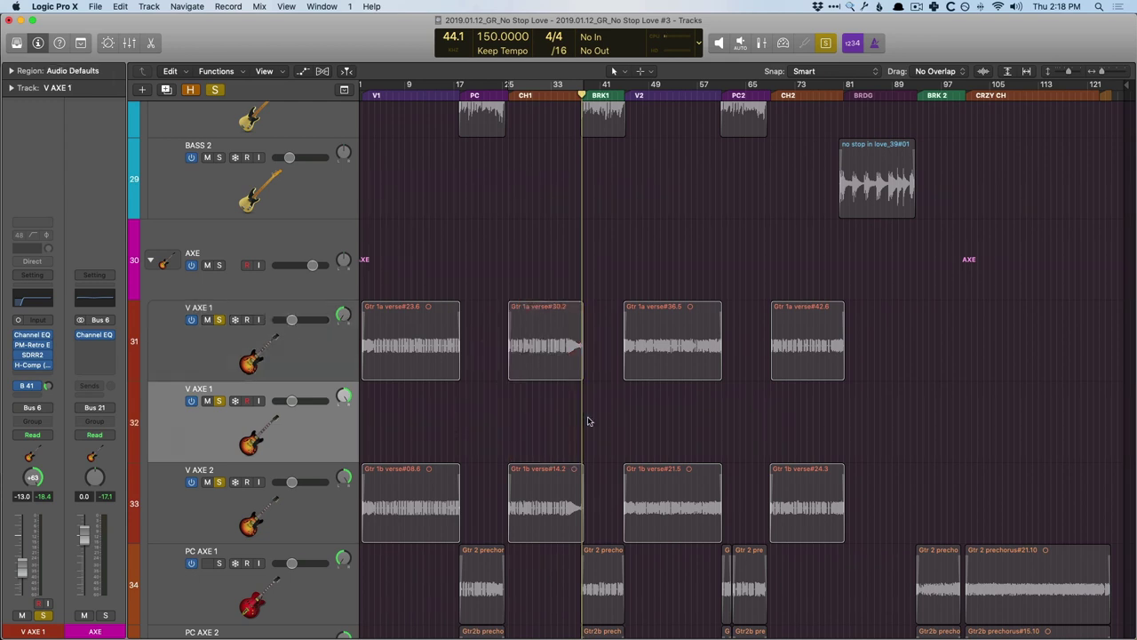
{"action": "left_click", "coordinate": [309, 364]}
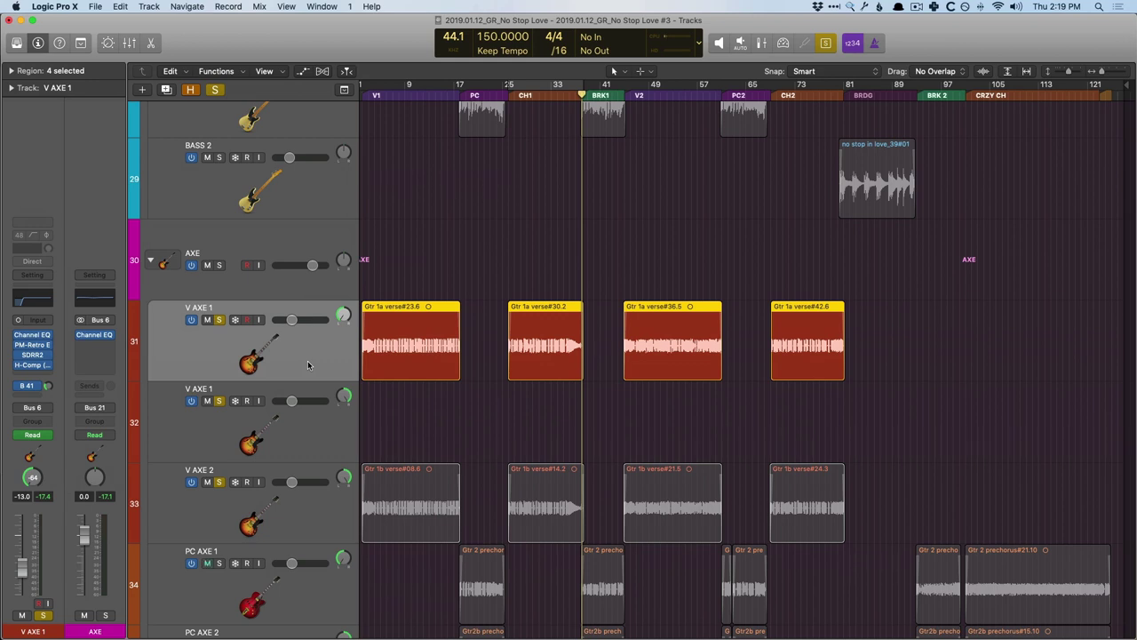
{"action": "left_click_drag", "start_coordinate": [515, 321], "coordinate": [513, 409]}
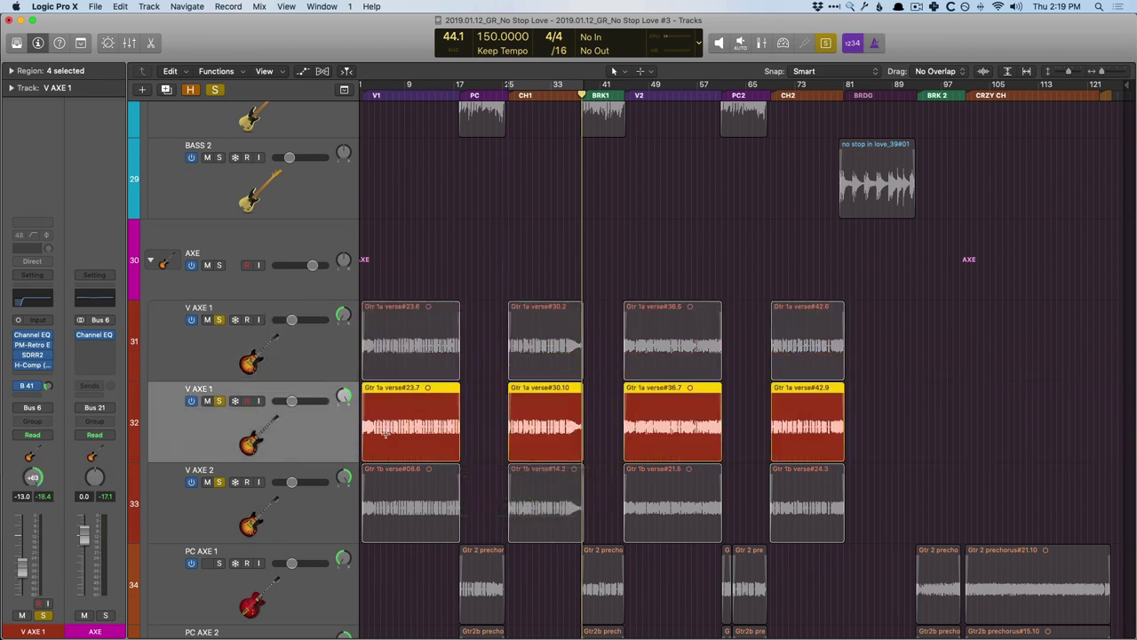
Insert a mono Sample Delay on the duplicate V AXE 1 track and set its unit to ms
{"action": "left_click", "coordinate": [310, 359], "text": "shift"}
{"action": "left_click", "coordinate": [257, 430]}
{"action": "left_click", "coordinate": [32, 374]}
{"action": "mouse_move", "coordinate": [45, 428]}
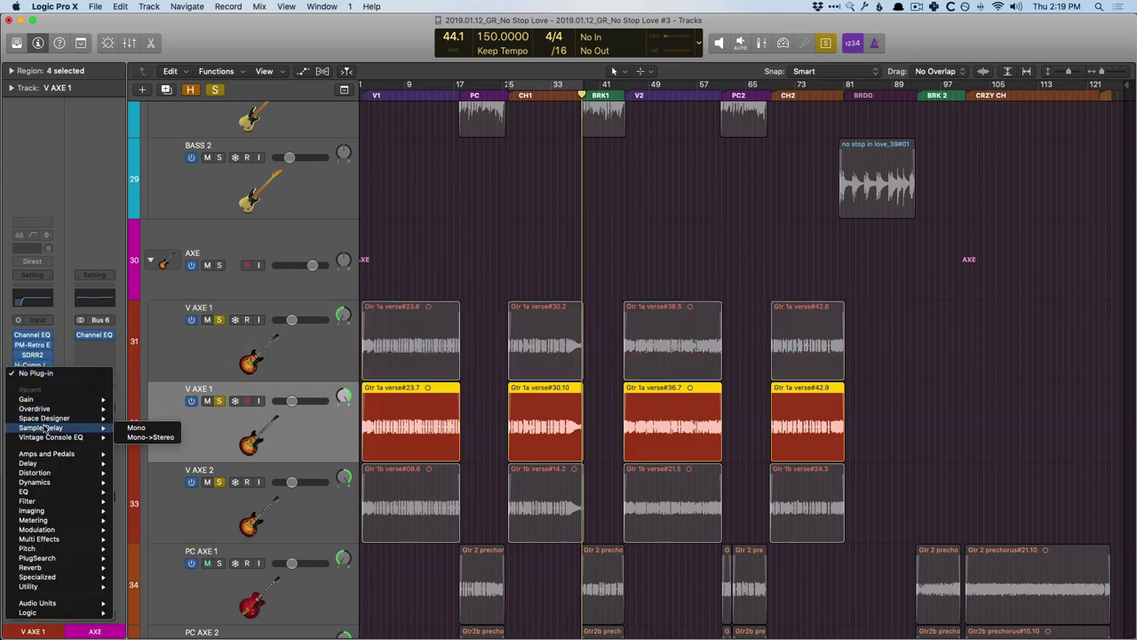
{"action": "left_click", "coordinate": [142, 429]}
{"action": "left_click_drag", "start_coordinate": [231, 66], "coordinate": [475, 169]}
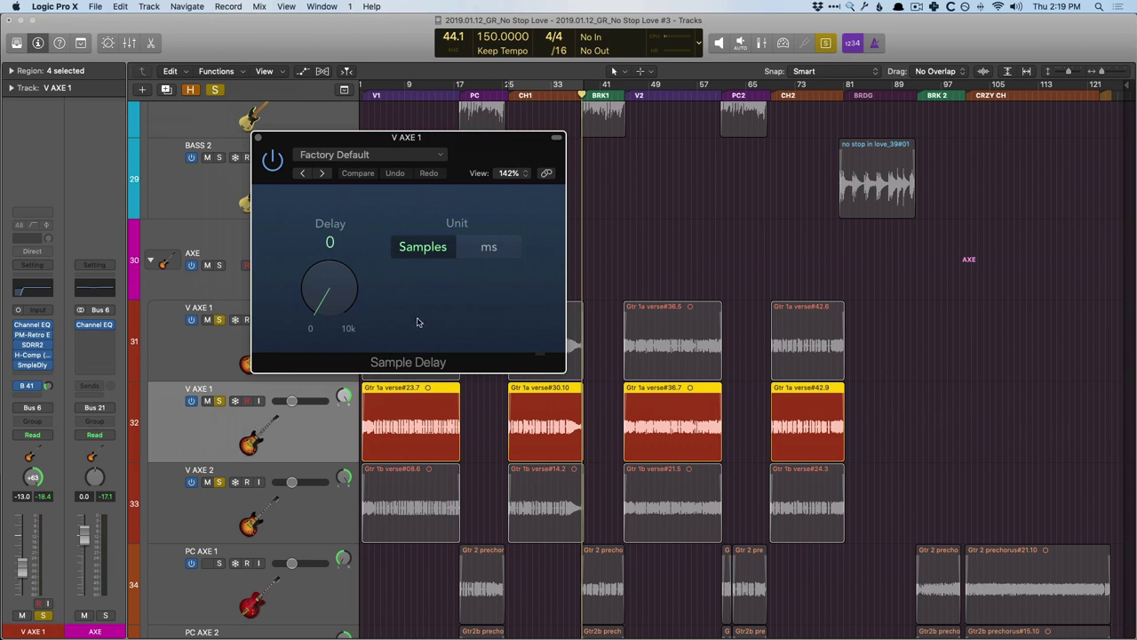
{"action": "left_click", "coordinate": [488, 249]}
Play both V AXE 1 tracks together from CH1 with cycling on and set the duplicate's Sample Delay to 19.5 ms
{"action": "left_click_drag", "start_coordinate": [480, 143], "coordinate": [848, 273]}
{"action": "left_click", "coordinate": [319, 350], "text": "shift"}
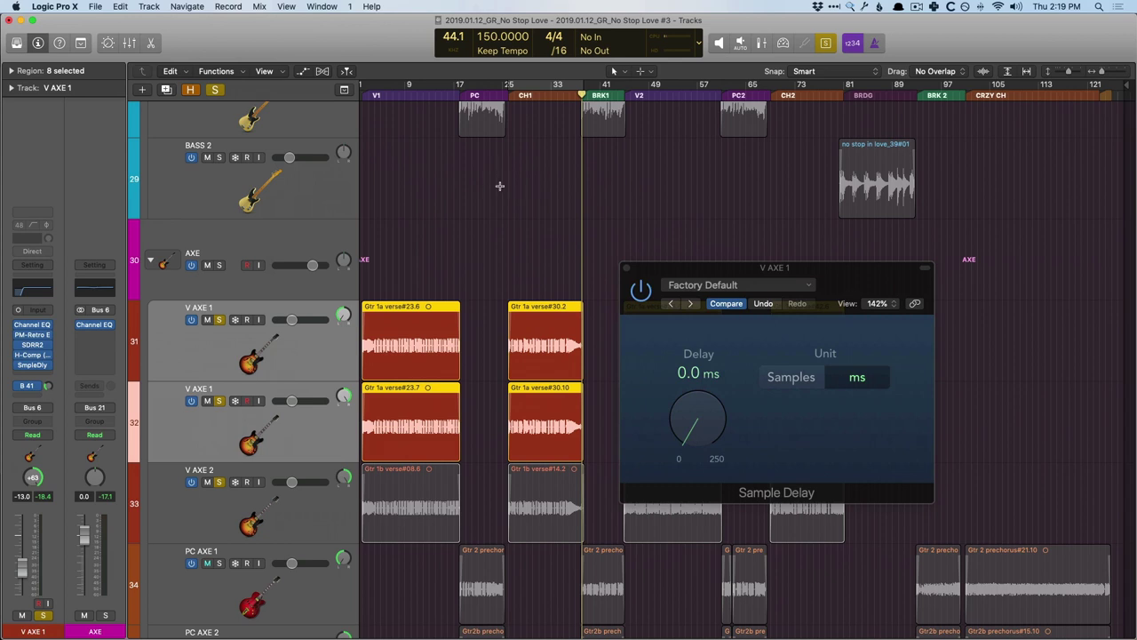
{"action": "key", "text": "c"}
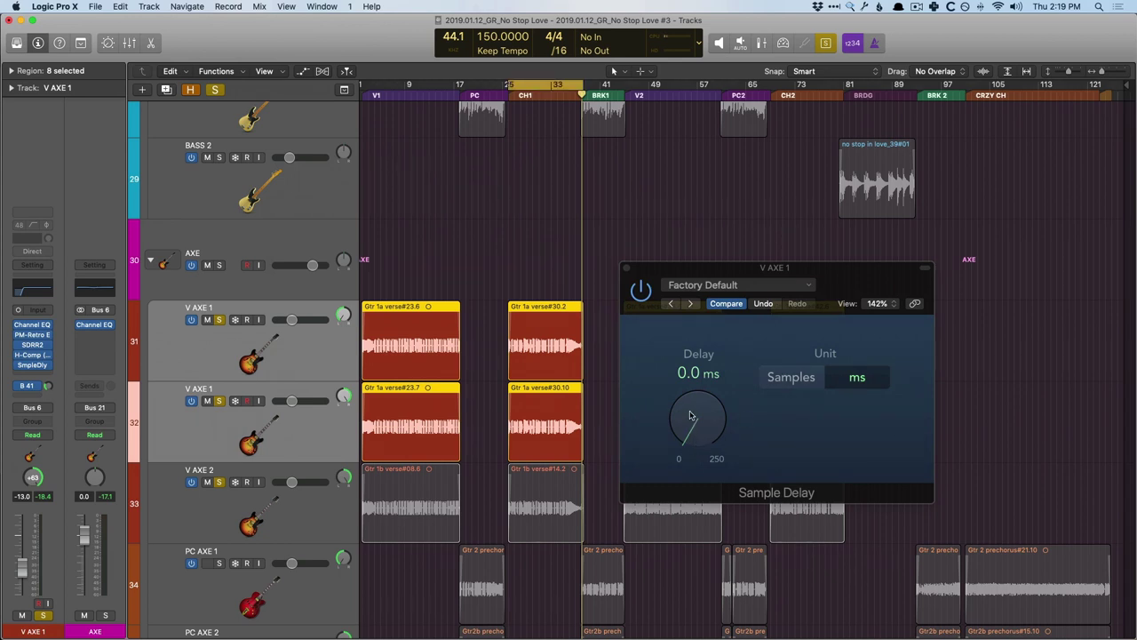
{"action": "key", "text": "space"}
{"action": "mouse_move", "coordinate": [691, 415]}
{"action": "left_mouse_down"}
{"action": "mouse_move", "coordinate": [688, 435]}
{"action": "mouse_move", "coordinate": [693, 424]}
{"action": "left_mouse_up"}
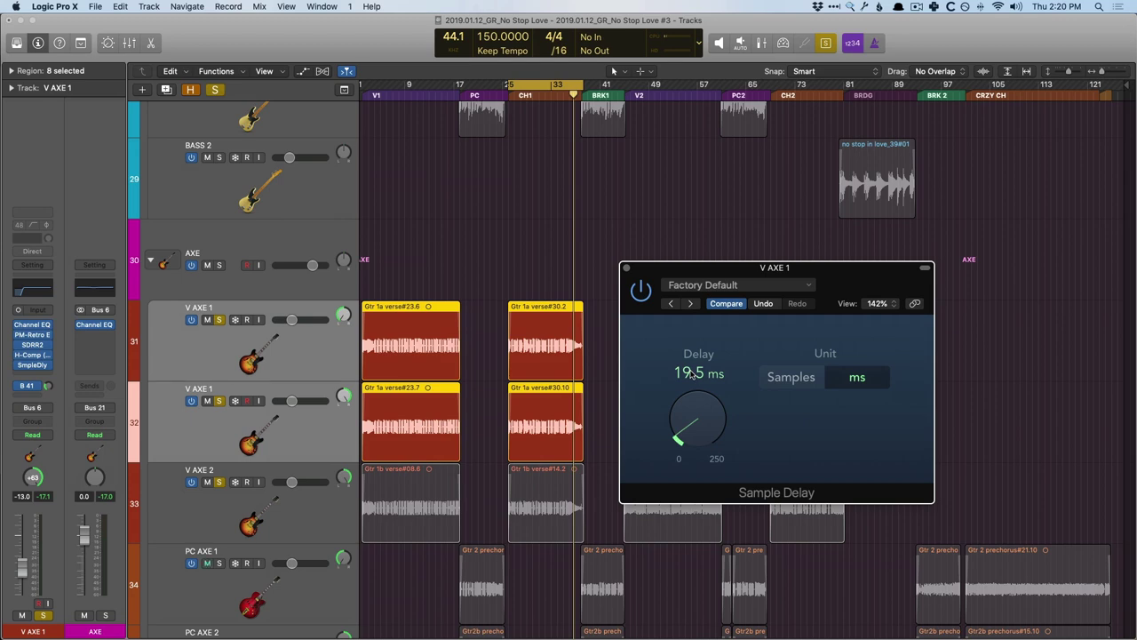
Examine the waveforms of the two V AXE 1 tracks at high zoom around bar 30, comparing their alignment
{"action": "left_click_drag", "start_coordinate": [531, 344], "coordinate": [543, 391]}
{"action": "left_click_drag", "start_coordinate": [489, 436], "coordinate": [530, 513]}
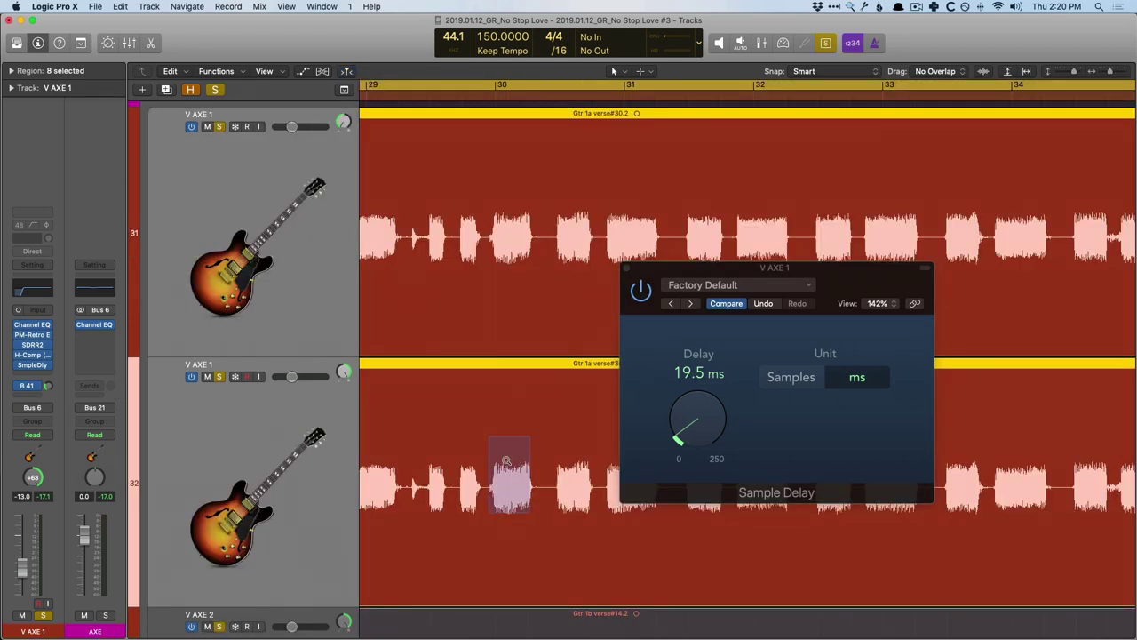
{"action": "left_click_drag", "start_coordinate": [467, 329], "coordinate": [547, 389]}
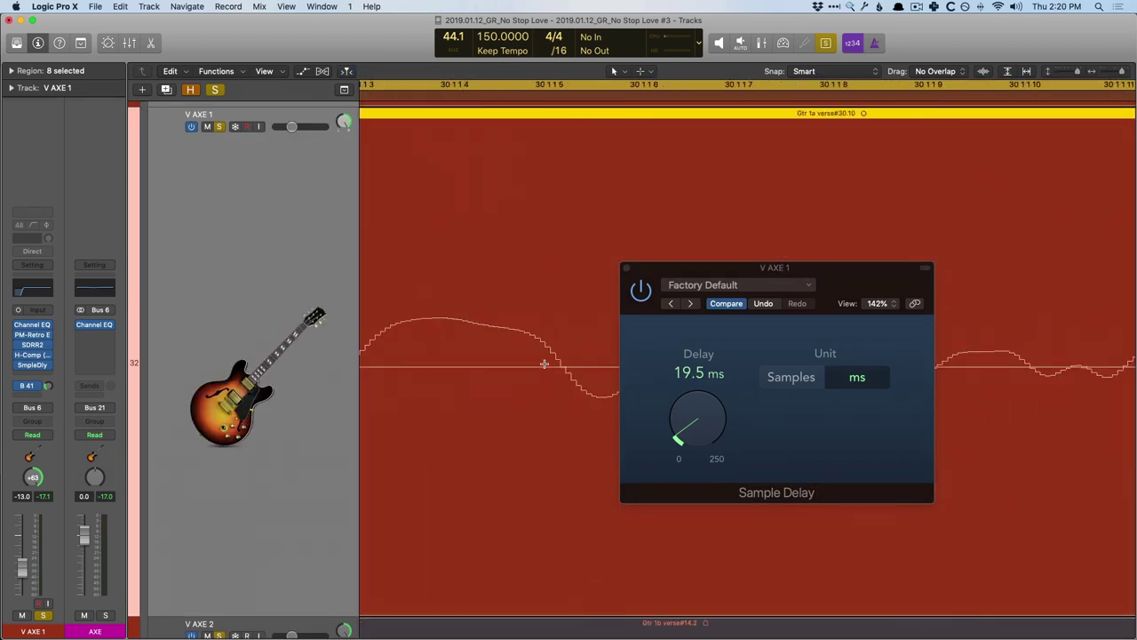
{"action": "scroll", "coordinate": [540, 362], "scroll_direction": "right", "scroll_amount": 2}
{"action": "key", "text": "super+Left"}
{"action": "key", "text": "super+Left"}
{"action": "key", "text": "super+Left"}
{"action": "key", "text": "super+Left"}
{"action": "scroll", "coordinate": [571, 363], "scroll_direction": "left", "scroll_amount": 2}
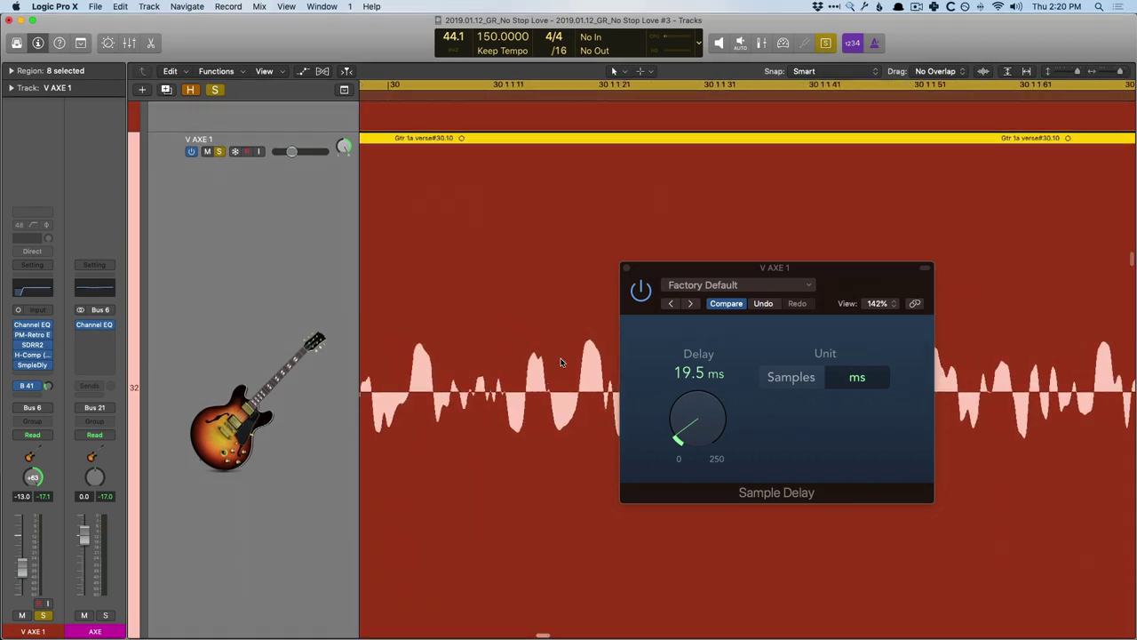
{"action": "key", "text": "v"}
{"action": "scroll", "coordinate": [552, 359], "scroll_direction": "left", "scroll_amount": 2}
{"action": "scroll", "coordinate": [485, 372], "scroll_direction": "up", "scroll_amount": 5}
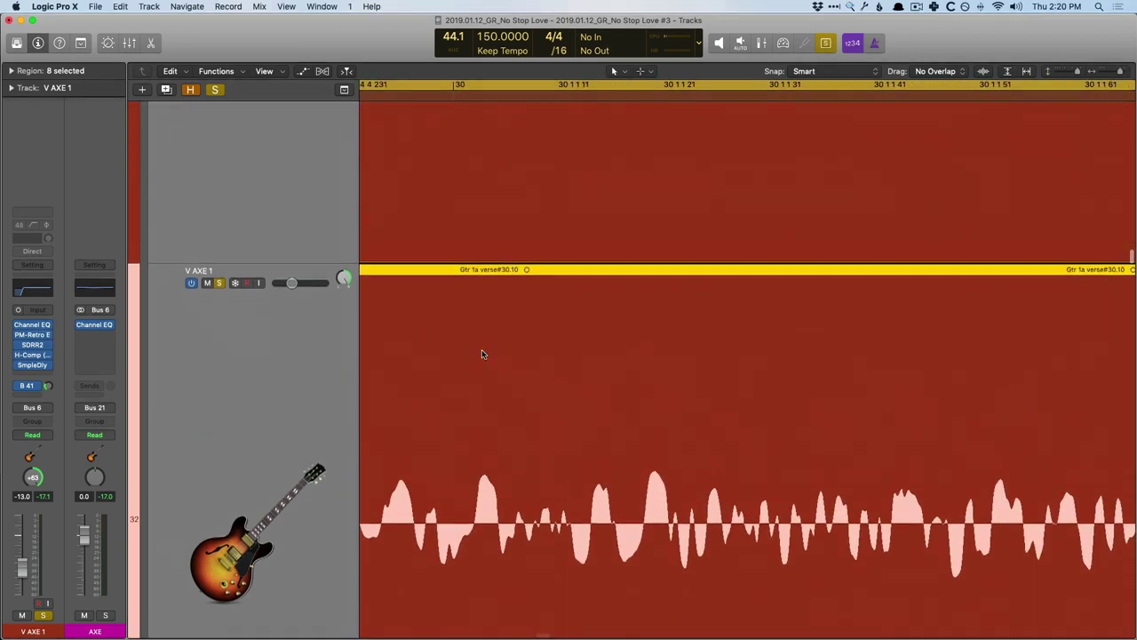
{"action": "scroll", "coordinate": [479, 229], "scroll_direction": "down", "scroll_amount": 2}
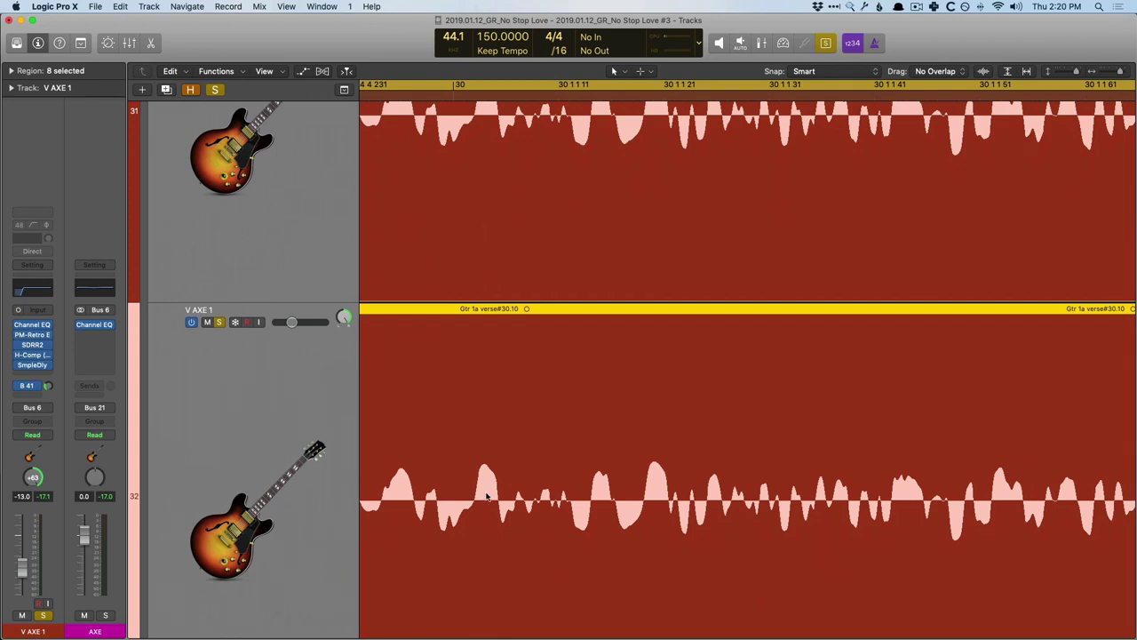
{"action": "scroll", "coordinate": [486, 496], "scroll_direction": "up", "scroll_amount": 1}
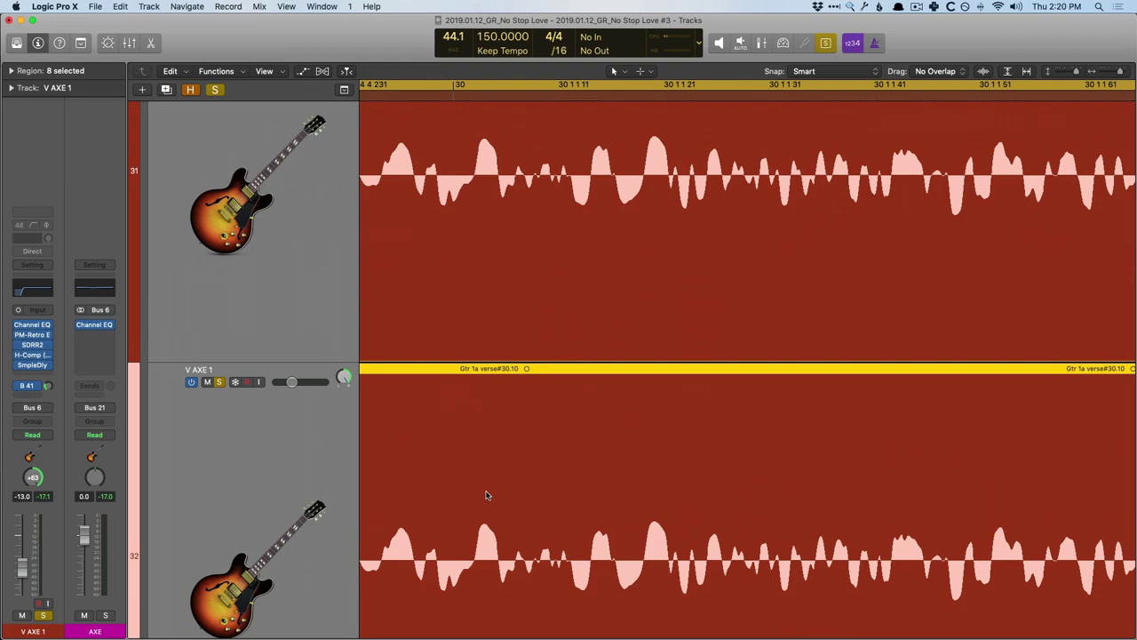
{"action": "key", "text": "z"}
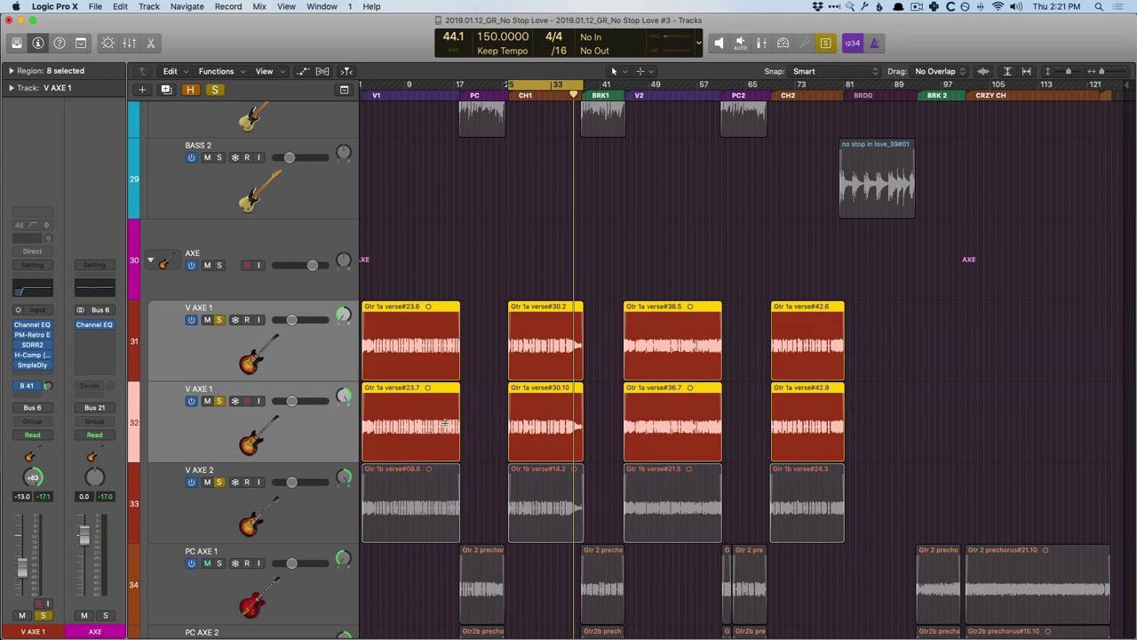
Insert a mono Space Designer on the duplicate V AXE 1 track and load the Amp Cabinet 01 speaker preset
{"action": "left_click", "coordinate": [253, 441]}
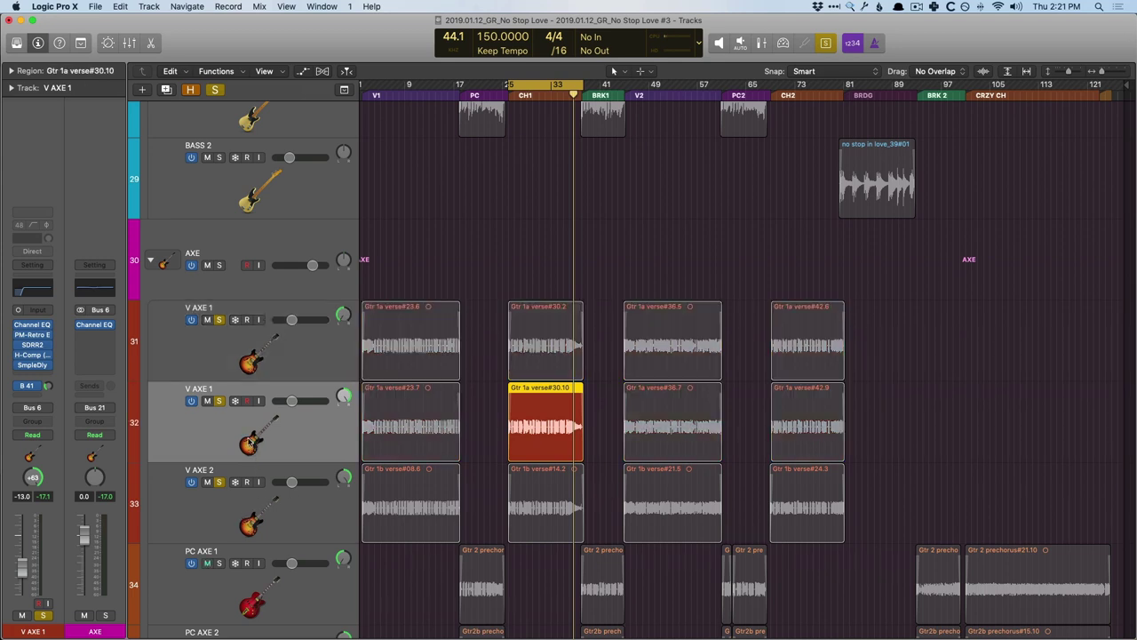
{"action": "left_click", "coordinate": [40, 377]}
{"action": "mouse_move", "coordinate": [34, 418]}
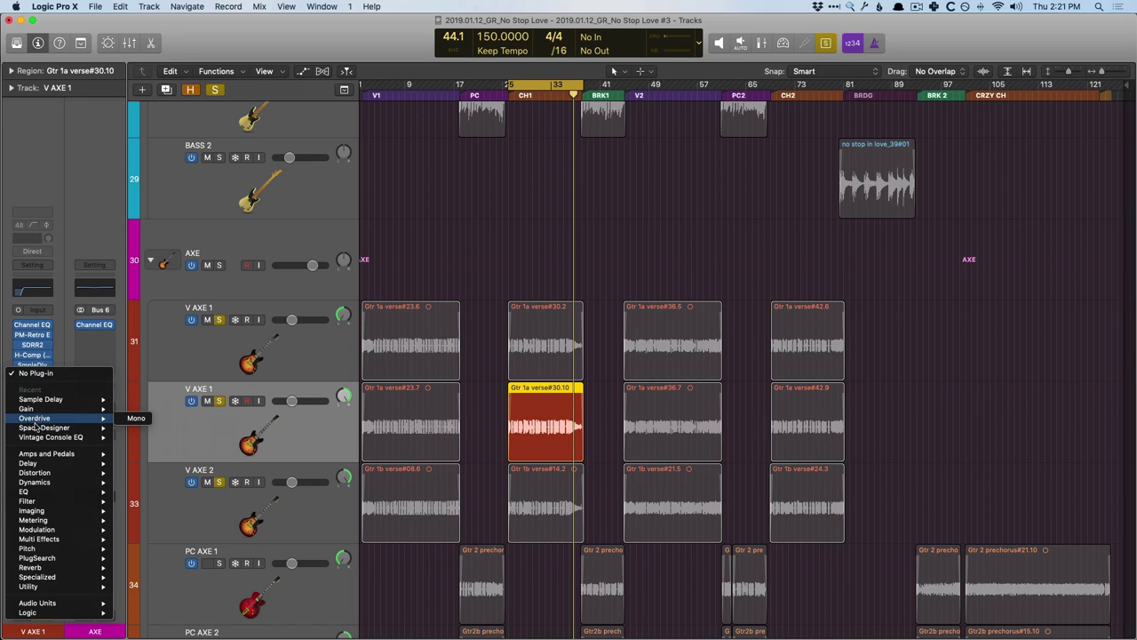
{"action": "left_click", "coordinate": [138, 428]}
{"action": "left_click", "coordinate": [140, 54]}
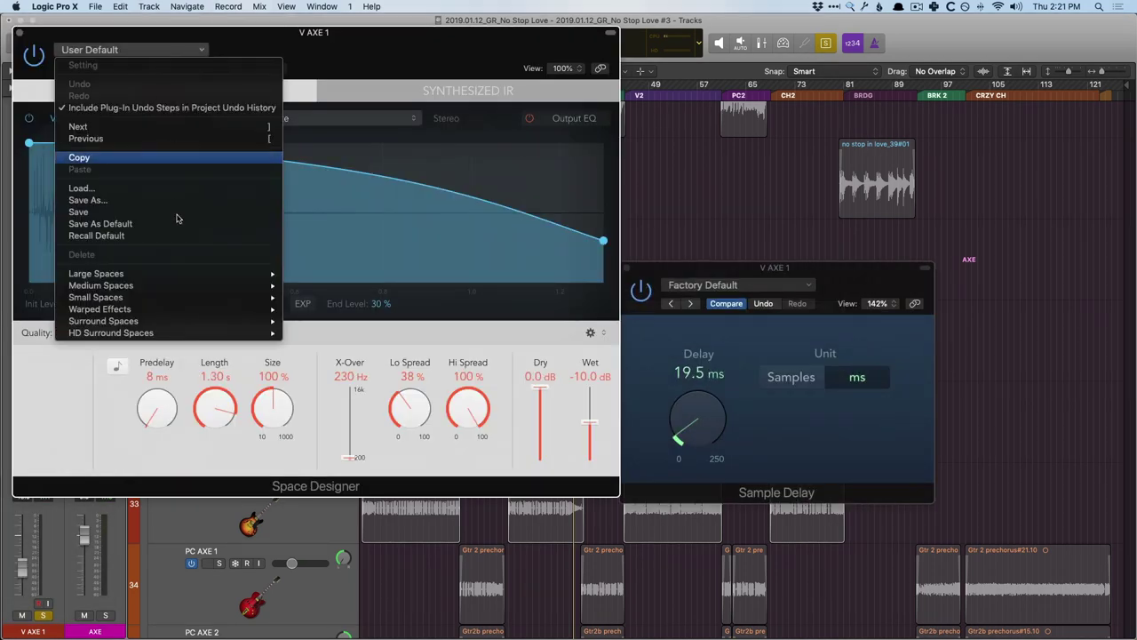
{"action": "mouse_move", "coordinate": [165, 311]}
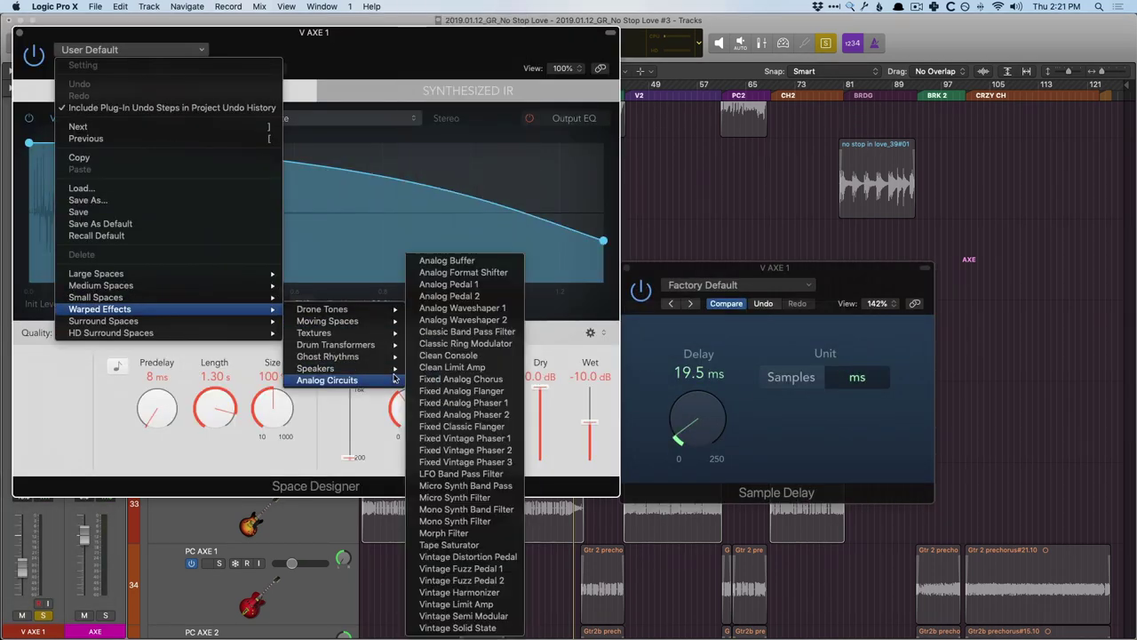
{"action": "mouse_move", "coordinate": [396, 374]}
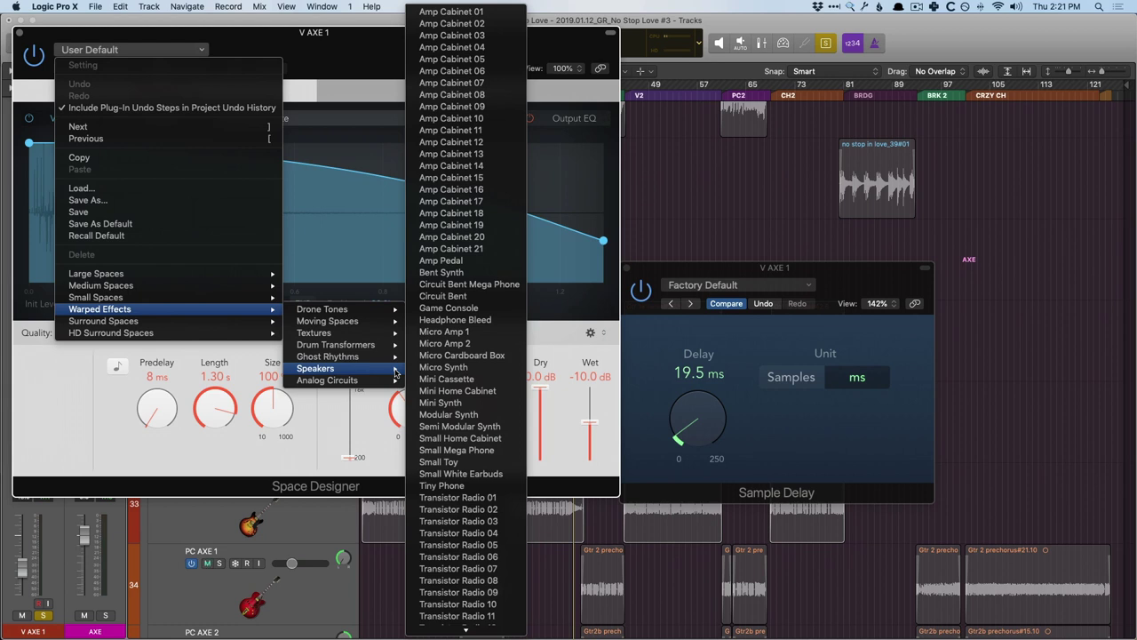
{"action": "left_click", "coordinate": [464, 12]}
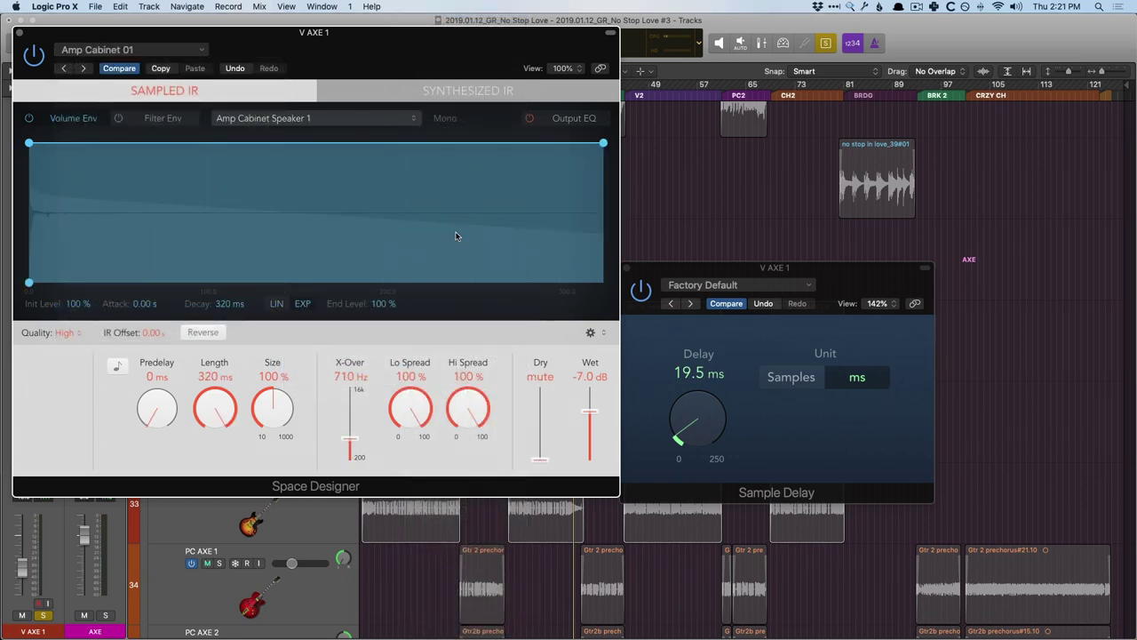
Play the CH1 regions of both V AXE 1 tracks together and lower Space Designer's Wet level to -9.0 dB
{"action": "key", "text": "v"}
{"action": "left_click", "coordinate": [305, 341], "text": "shift"}
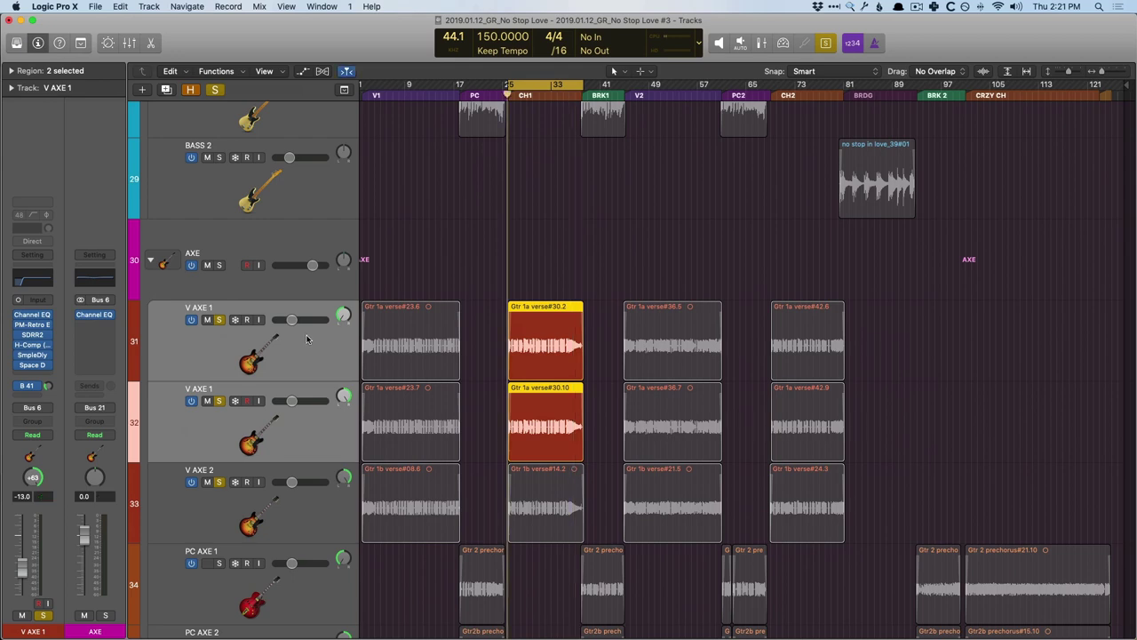
{"action": "key", "text": "v"}
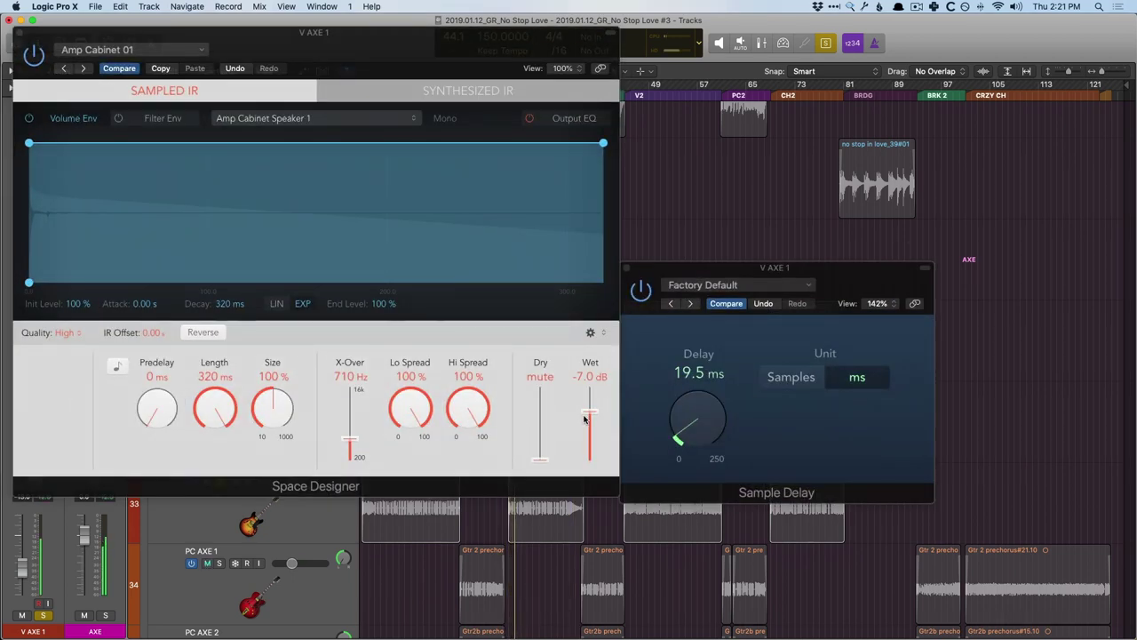
{"action": "left_click_drag", "start_coordinate": [586, 414], "coordinate": [586, 423]}
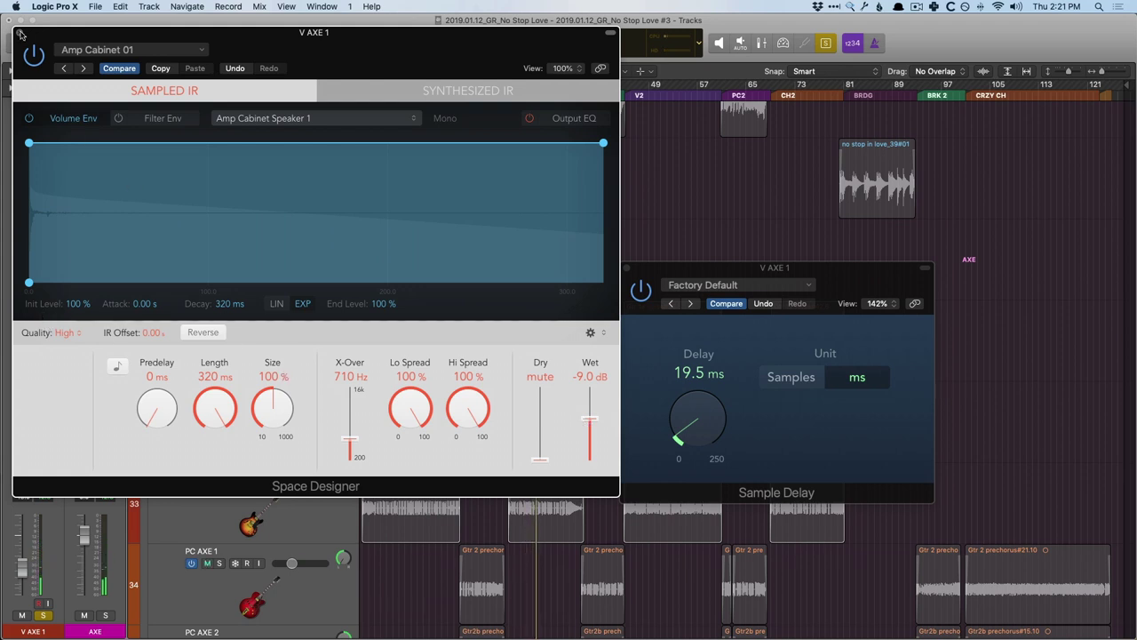
Compare the sound with Space Designer bypassed and active, set its Wet level to -10.0 dB, and close its window
{"action": "left_click_drag", "start_coordinate": [70, 41], "coordinate": [728, 161]}
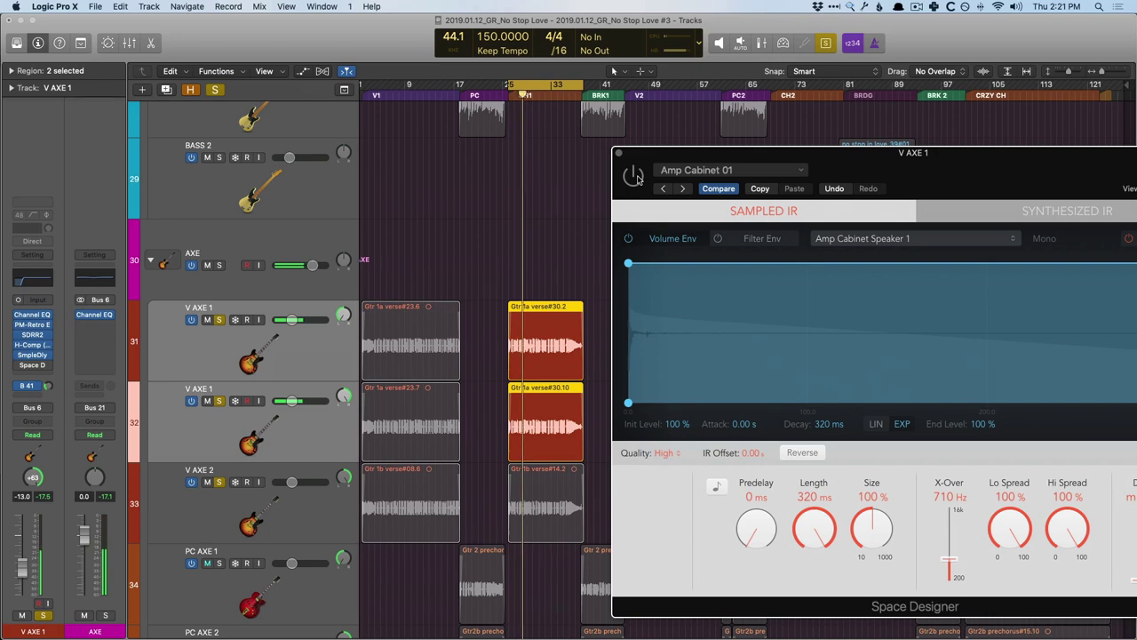
{"action": "left_click", "coordinate": [633, 177]}
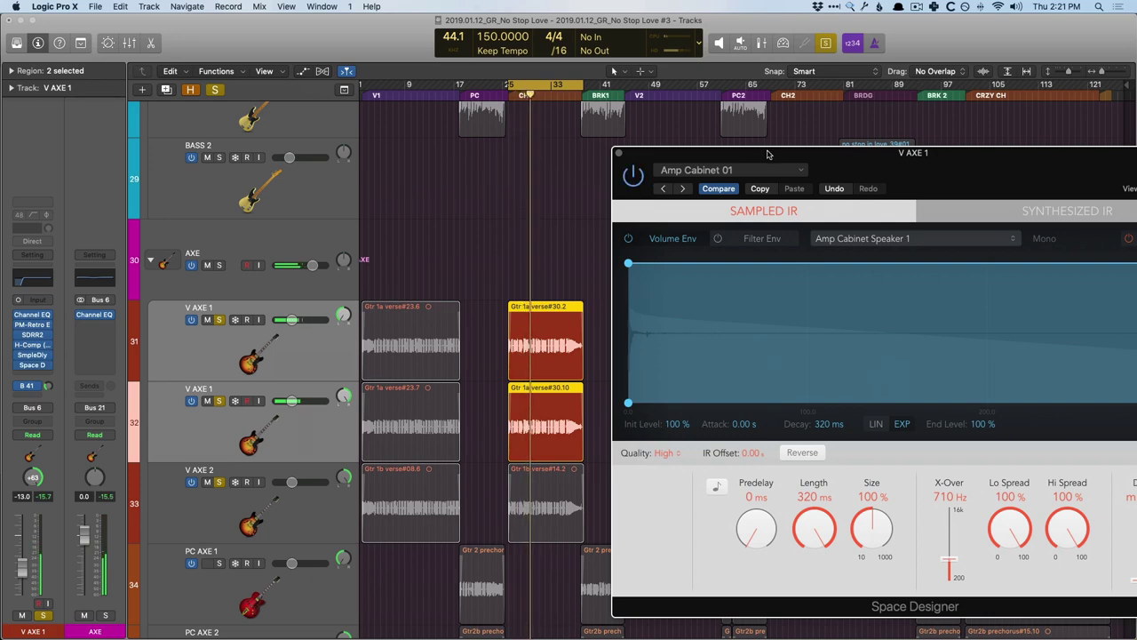
{"action": "left_click_drag", "start_coordinate": [769, 154], "coordinate": [540, 100]}
{"action": "left_click_drag", "start_coordinate": [960, 493], "coordinate": [960, 496]}
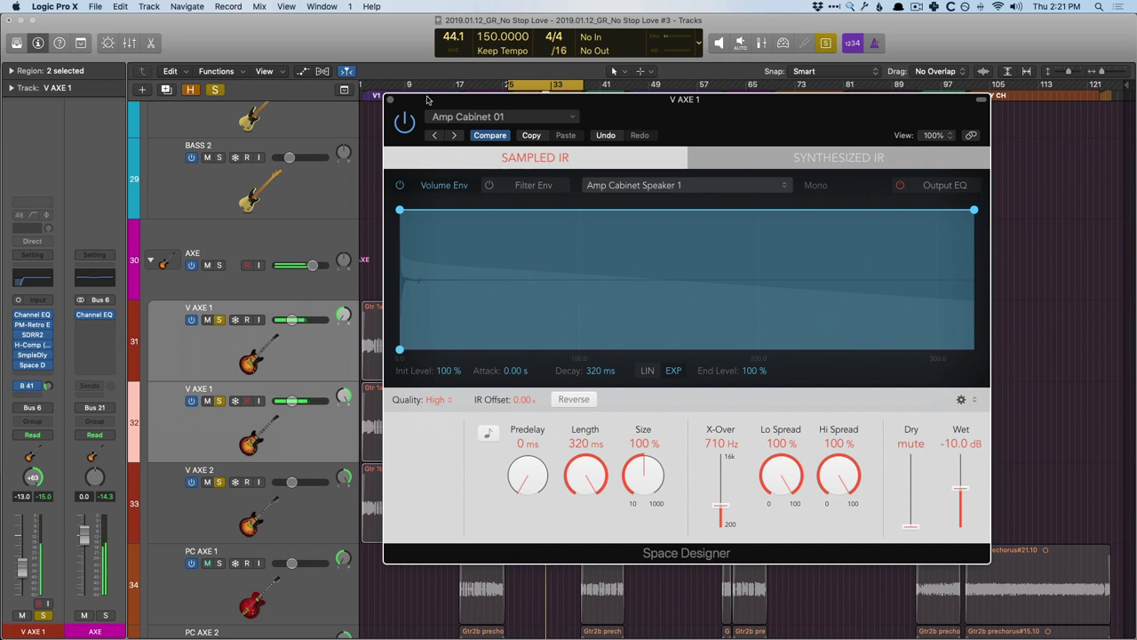
{"action": "left_click", "coordinate": [404, 120]}
{"action": "left_click", "coordinate": [404, 119]}
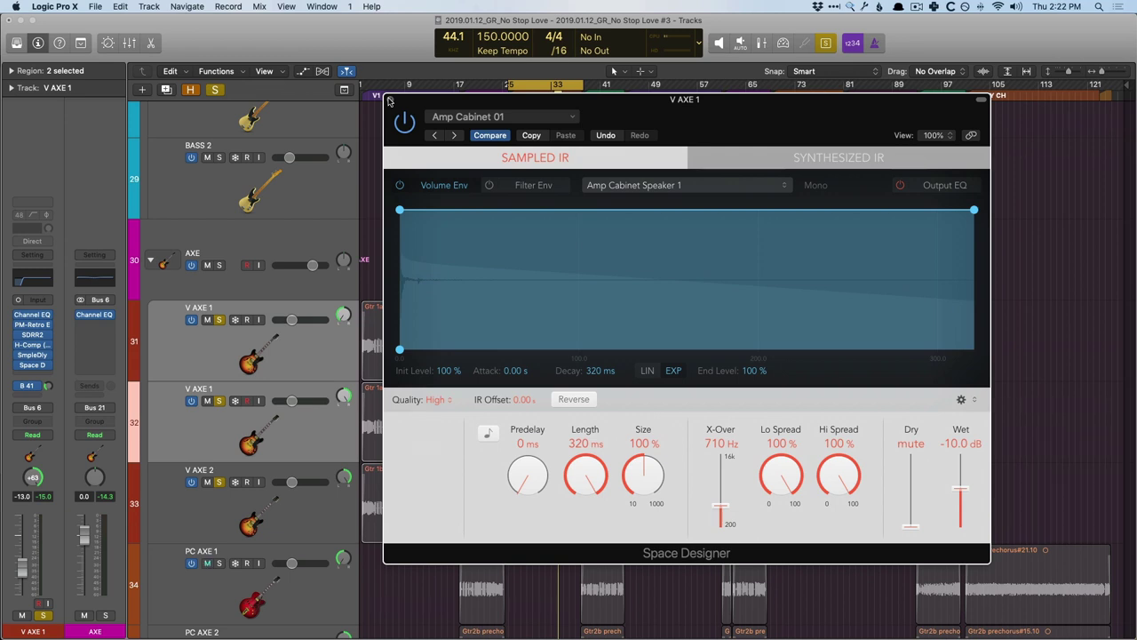
{"action": "left_click", "coordinate": [388, 101]}
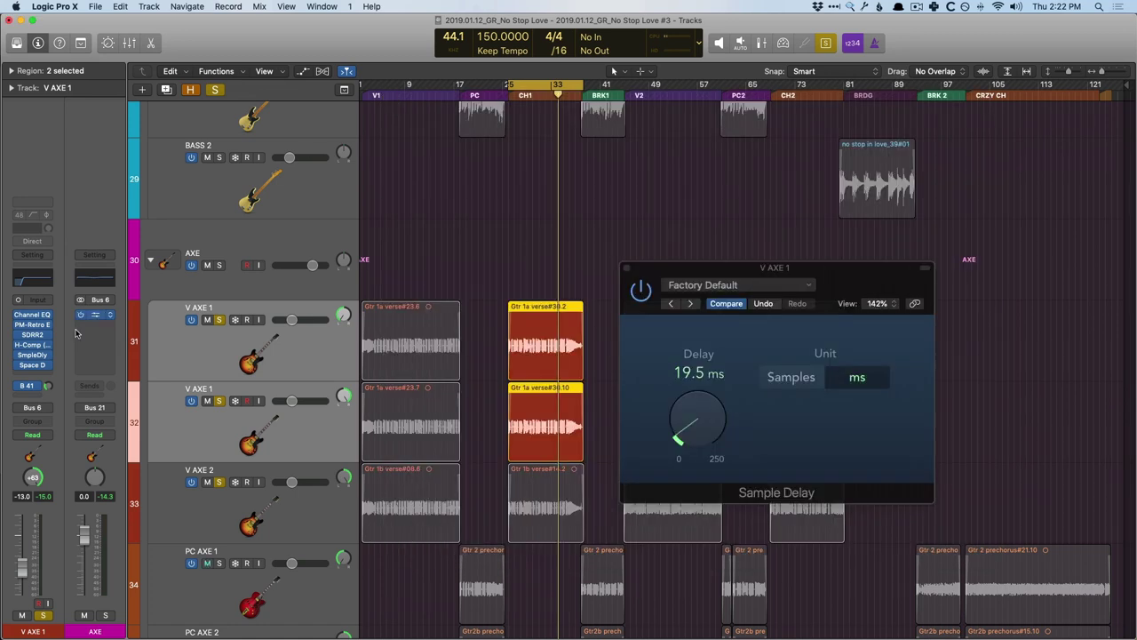
Insert Overdrive on the duplicate V AXE 1 track with Drive 4.50 dB, Output -4.5 dB, Tone 20000 Hz and Level Compensation on
{"action": "left_click", "coordinate": [48, 375]}
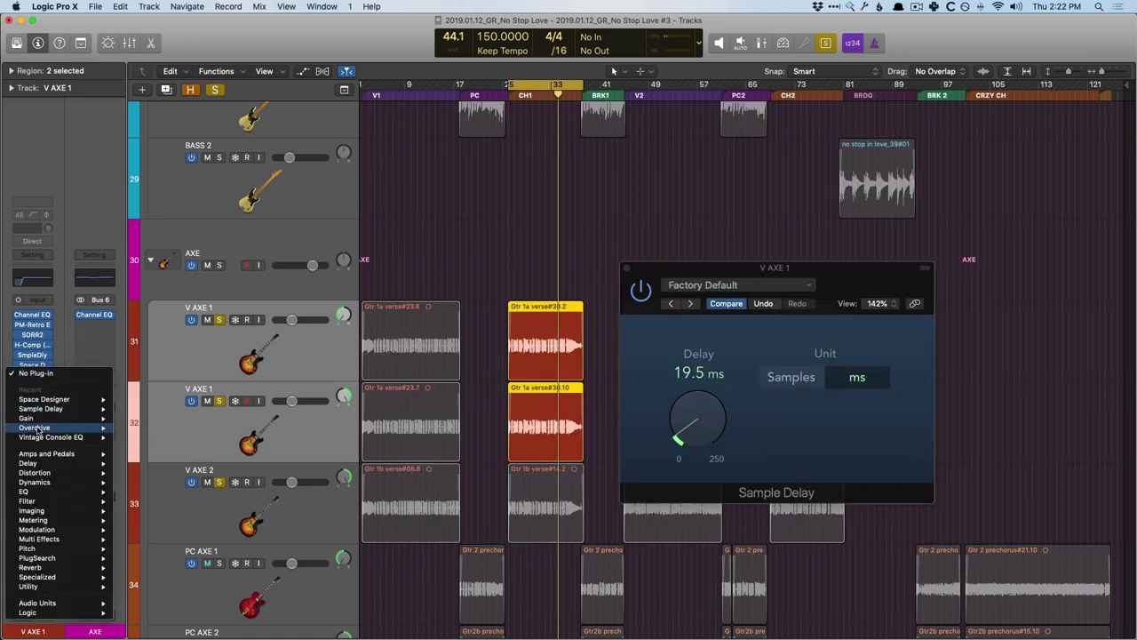
{"action": "left_click", "coordinate": [40, 427]}
{"action": "left_click_drag", "start_coordinate": [274, 33], "coordinate": [866, 245]}
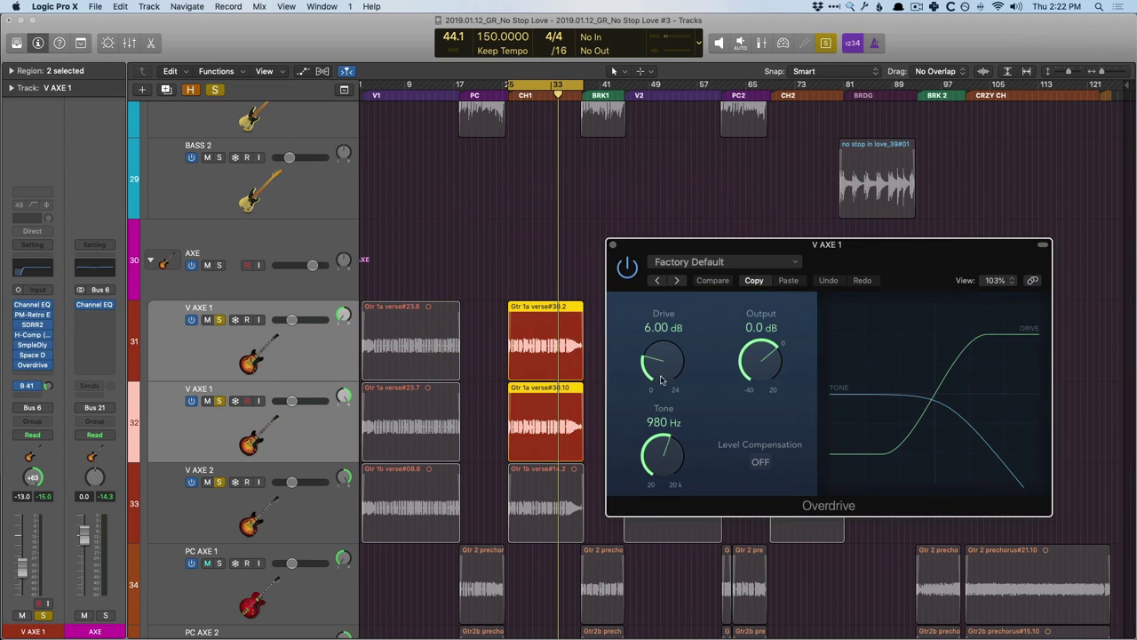
{"action": "left_click_drag", "start_coordinate": [661, 377], "coordinate": [654, 379]}
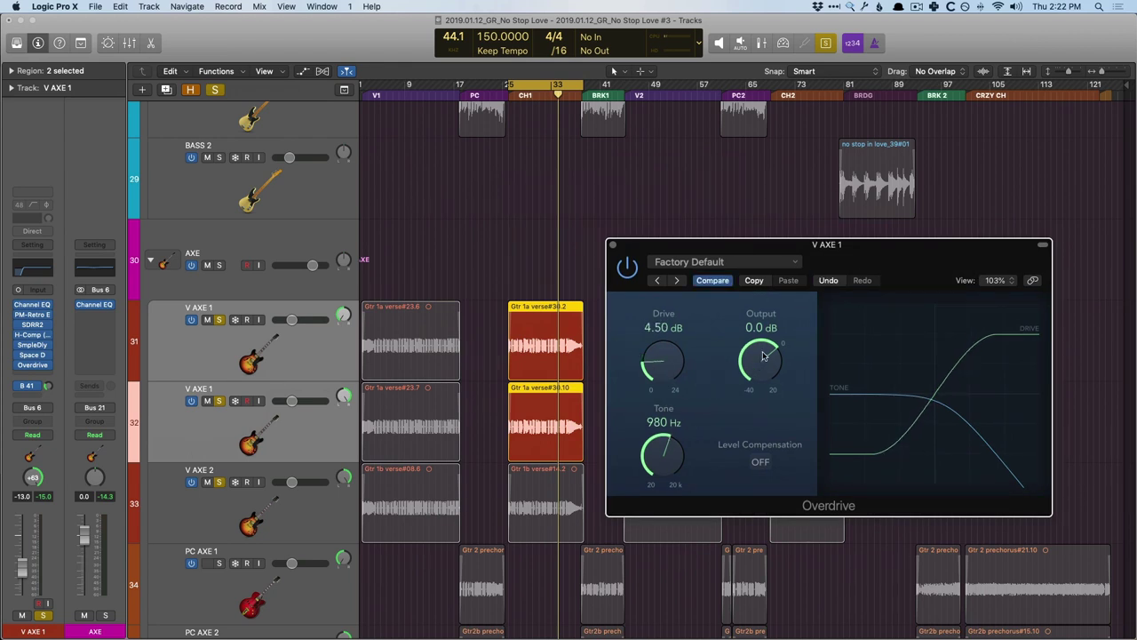
{"action": "mouse_move", "coordinate": [763, 355]}
{"action": "left_mouse_down"}
{"action": "mouse_move", "coordinate": [761, 370]}
{"action": "mouse_move", "coordinate": [762, 358]}
{"action": "left_mouse_up"}
{"action": "left_click", "coordinate": [761, 464]}
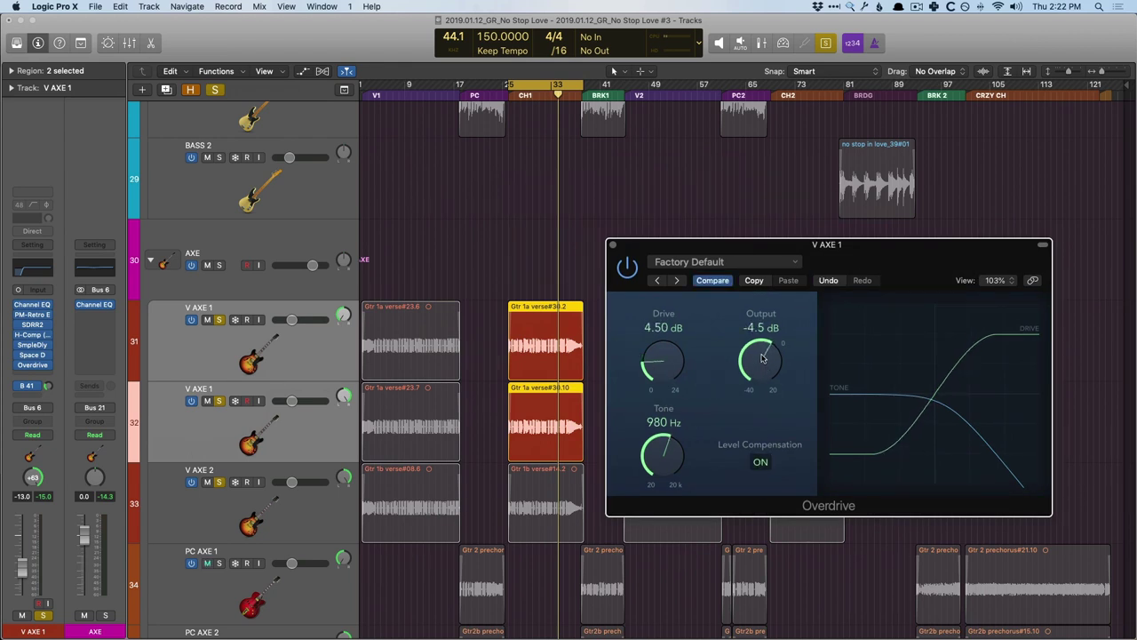
{"action": "left_click_drag", "start_coordinate": [658, 451], "coordinate": [660, 434]}
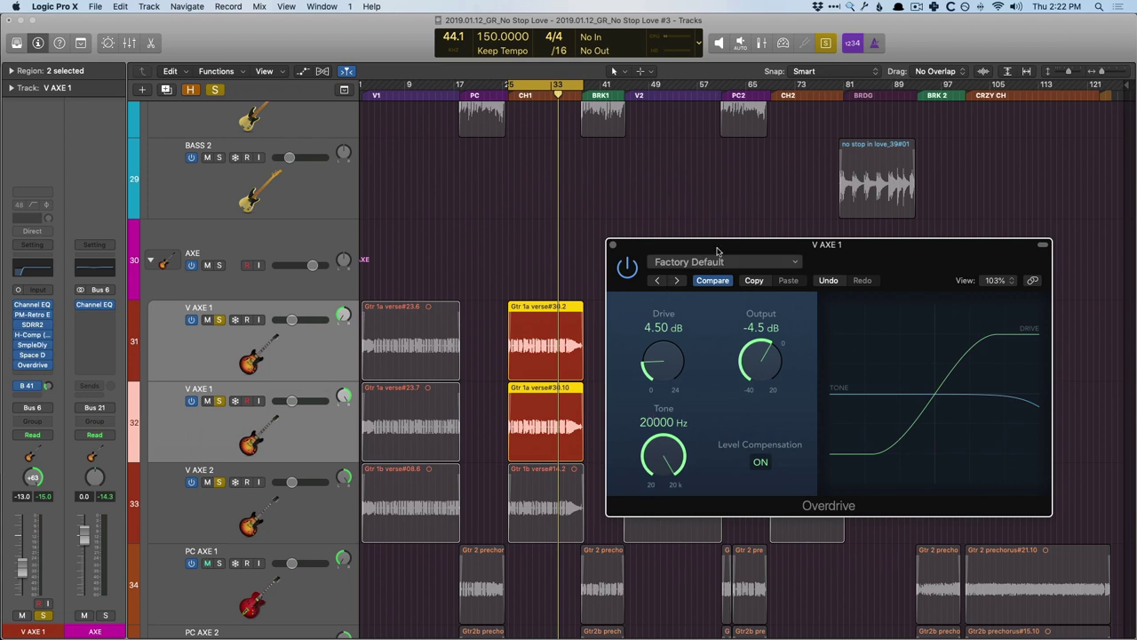
{"action": "left_click_drag", "start_coordinate": [758, 249], "coordinate": [743, 275]}
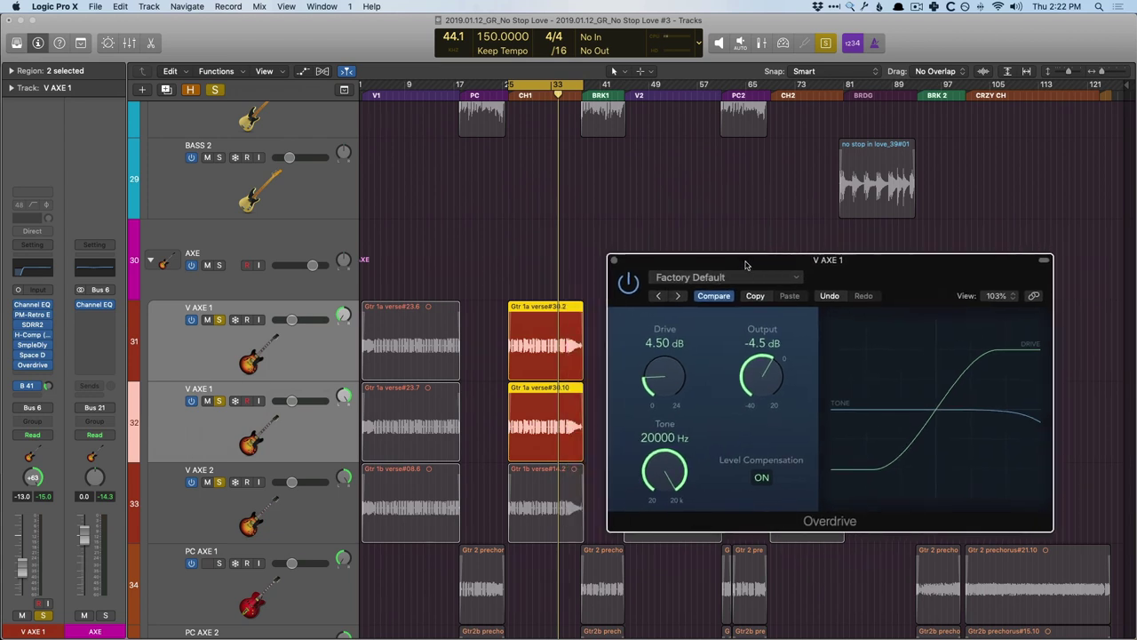
Lower Overdrive's Output to -6.0 dB while the chorus plays and compare the sound with the plug-in bypassed and active
{"action": "left_click_drag", "start_coordinate": [761, 366], "coordinate": [762, 379]}
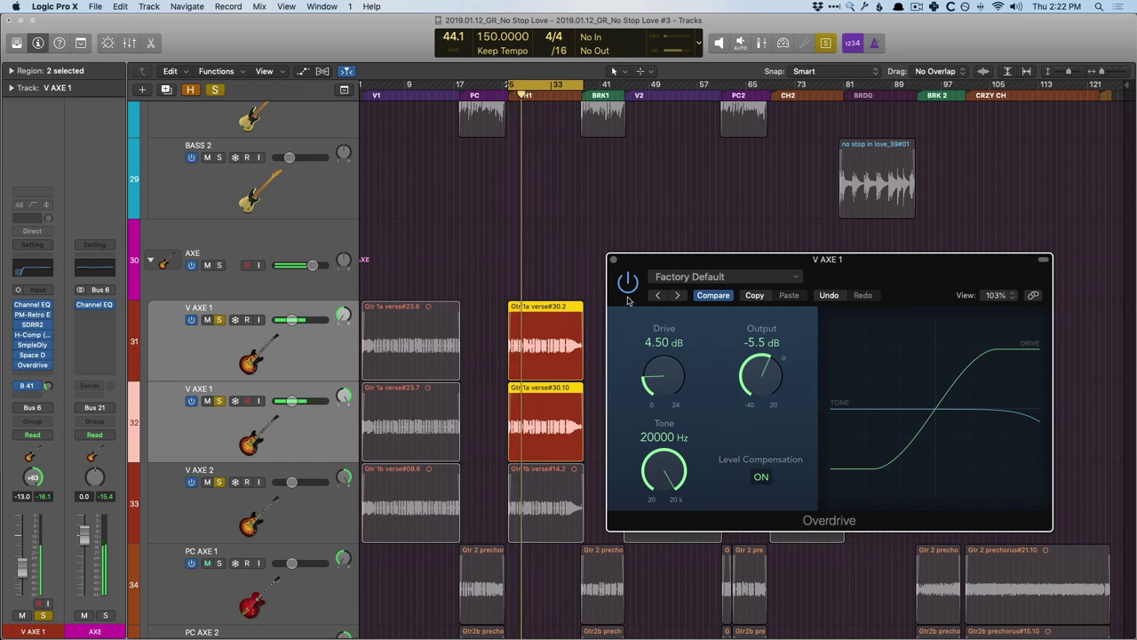
{"action": "left_click_drag", "start_coordinate": [746, 373], "coordinate": [745, 378]}
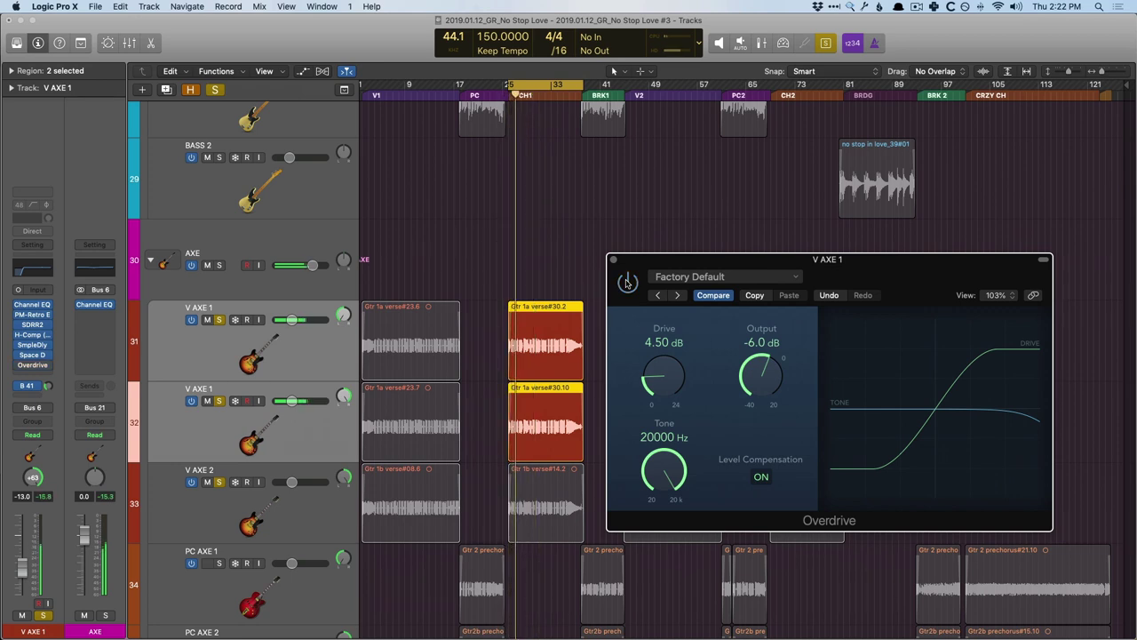
{"action": "left_click", "coordinate": [627, 282]}
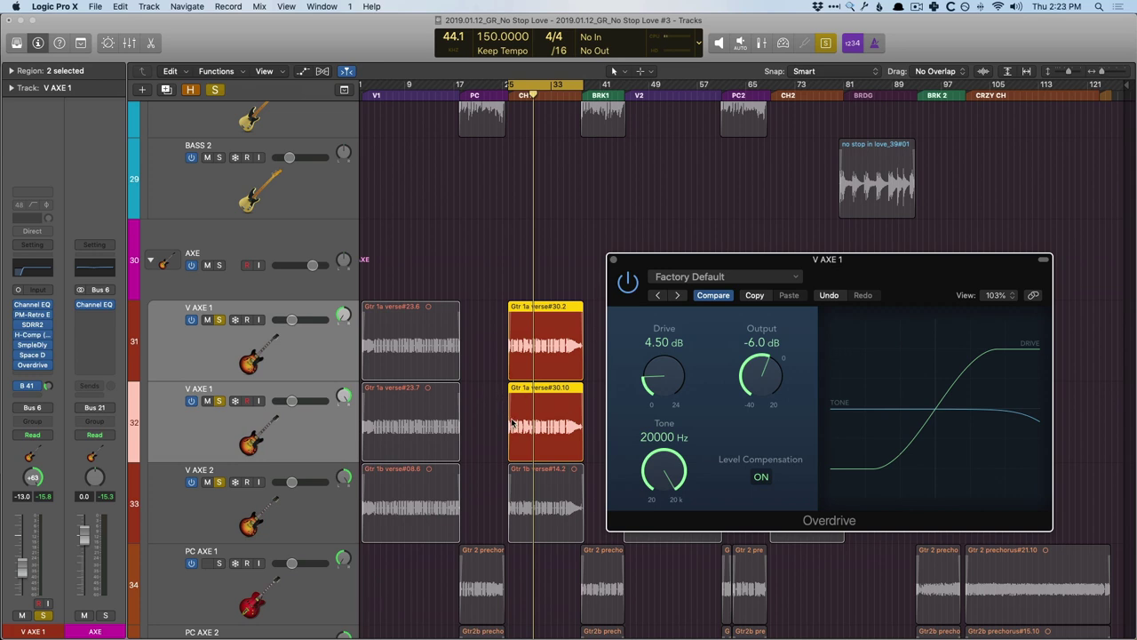
Play both V AXE 1 tracks again, set Overdrive's Drive to 4.00 dB, and close the Overdrive and Sample Delay windows
{"action": "left_click", "coordinate": [336, 411]}
{"action": "left_click", "coordinate": [315, 343], "text": "shift"}
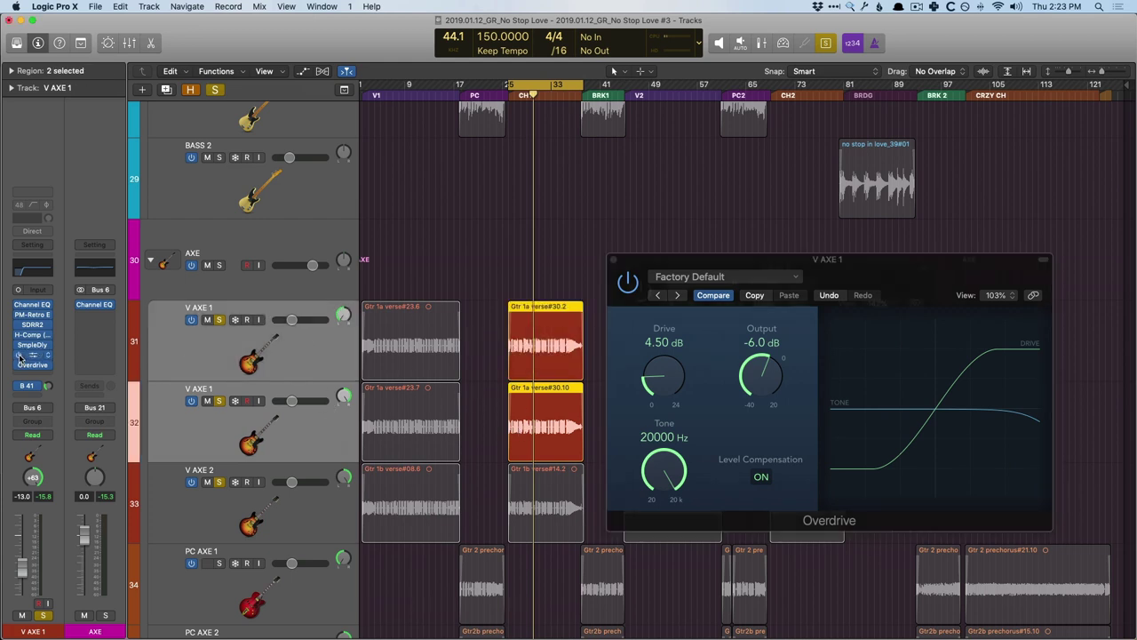
{"action": "key", "text": "space"}
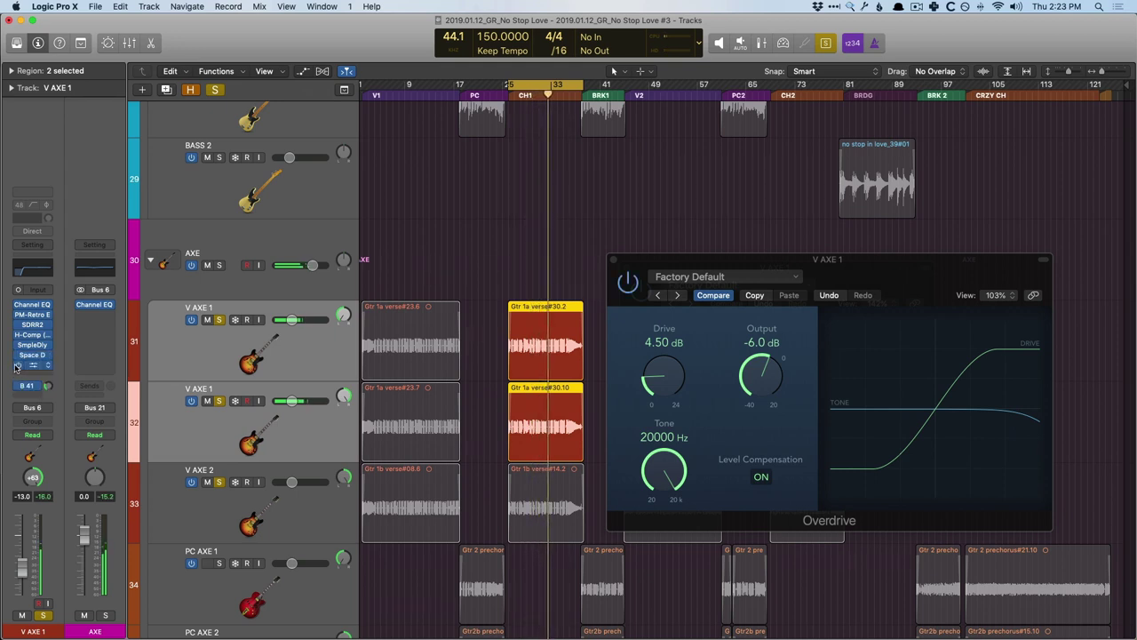
{"action": "left_click_drag", "start_coordinate": [661, 367], "coordinate": [662, 374]}
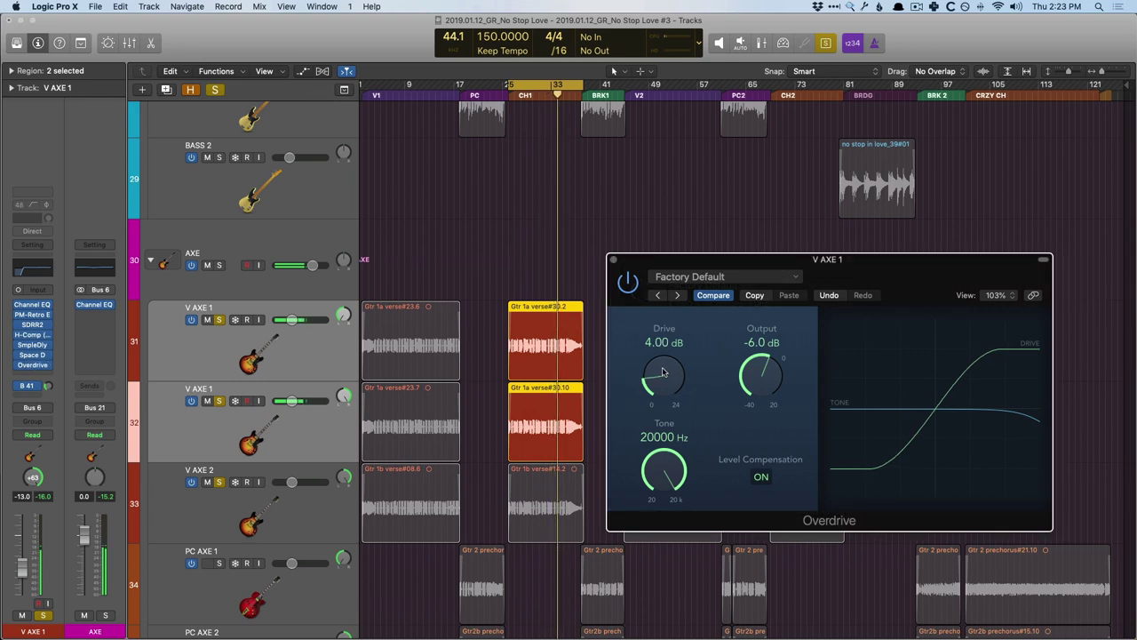
{"action": "left_click", "coordinate": [611, 262]}
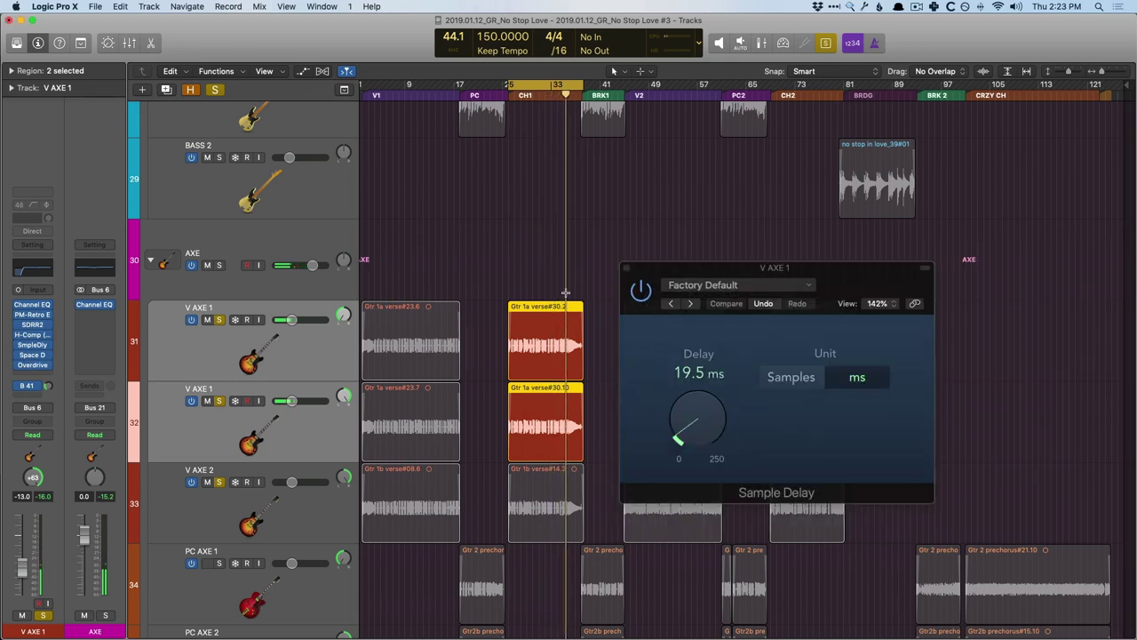
{"action": "left_click", "coordinate": [627, 269]}
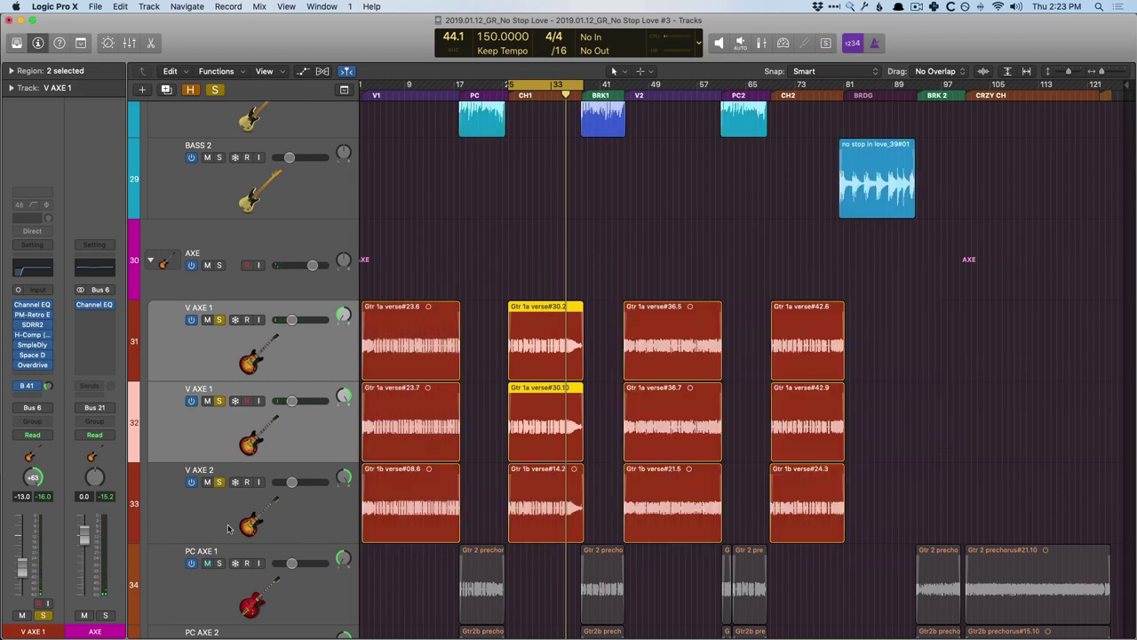
Play the CH1 section with the doubled V AXE 1 guitars alongside the drums, tambourine and bass, checking the duplicate's effects in context
{"action": "scroll", "coordinate": [629, 548], "scroll_direction": "up", "scroll_amount": 3}
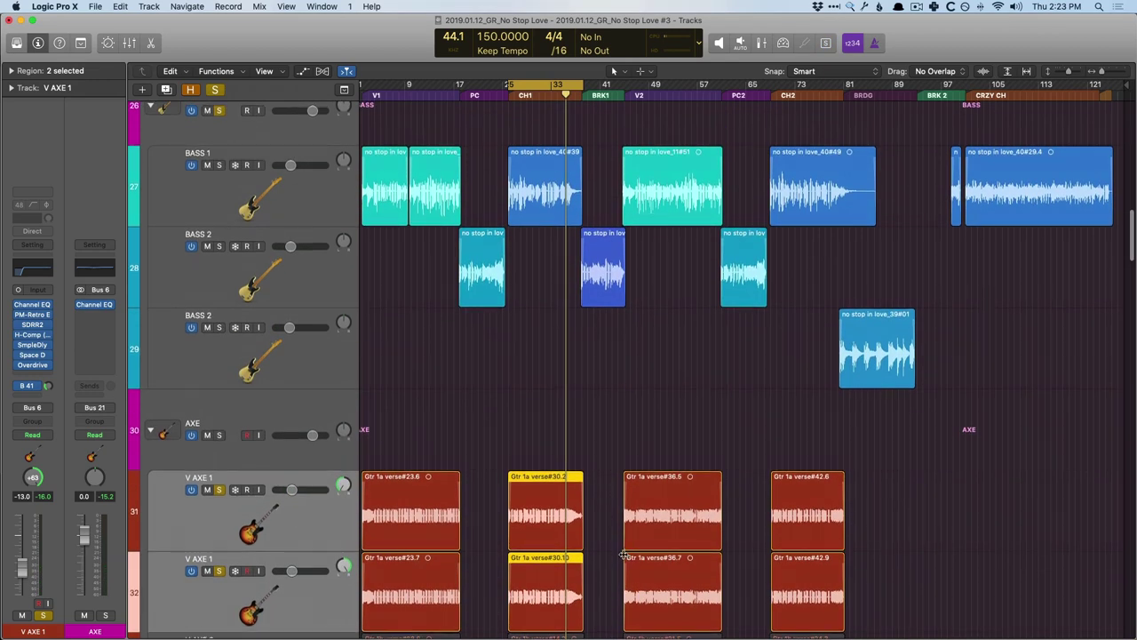
{"action": "key", "text": "space"}
{"action": "key", "text": "super+Up"}
{"action": "key", "text": "super+Up"}
{"action": "key", "text": "super+Up"}
{"action": "key", "text": "super+Up"}
{"action": "key", "text": "super+Up"}
{"action": "key", "text": "super+Up"}
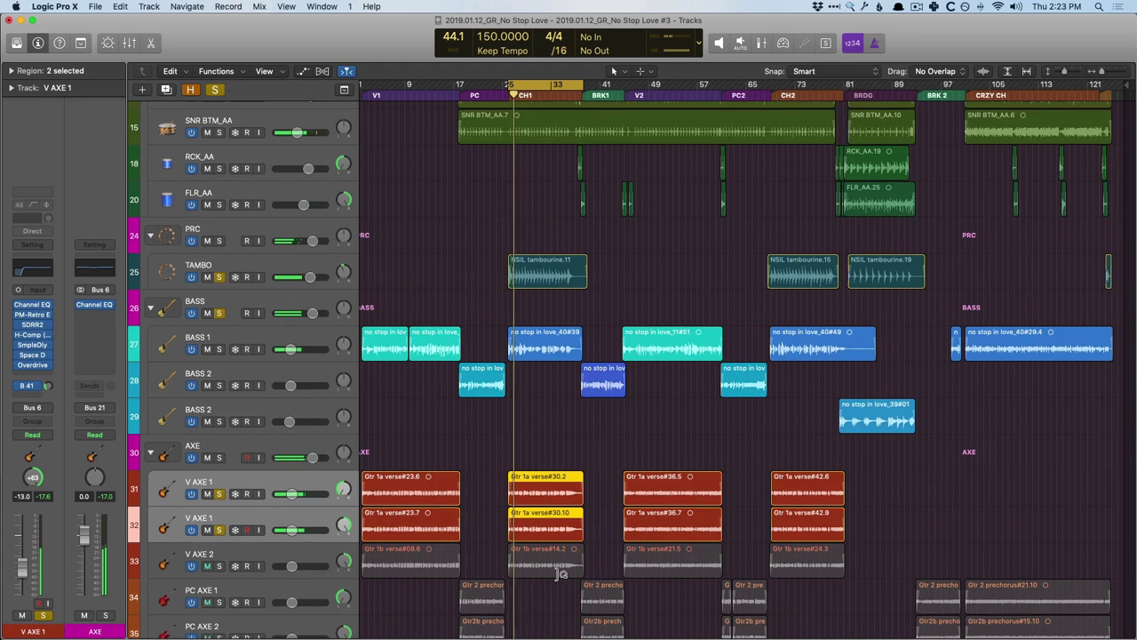
{"action": "left_click", "coordinate": [290, 518]}
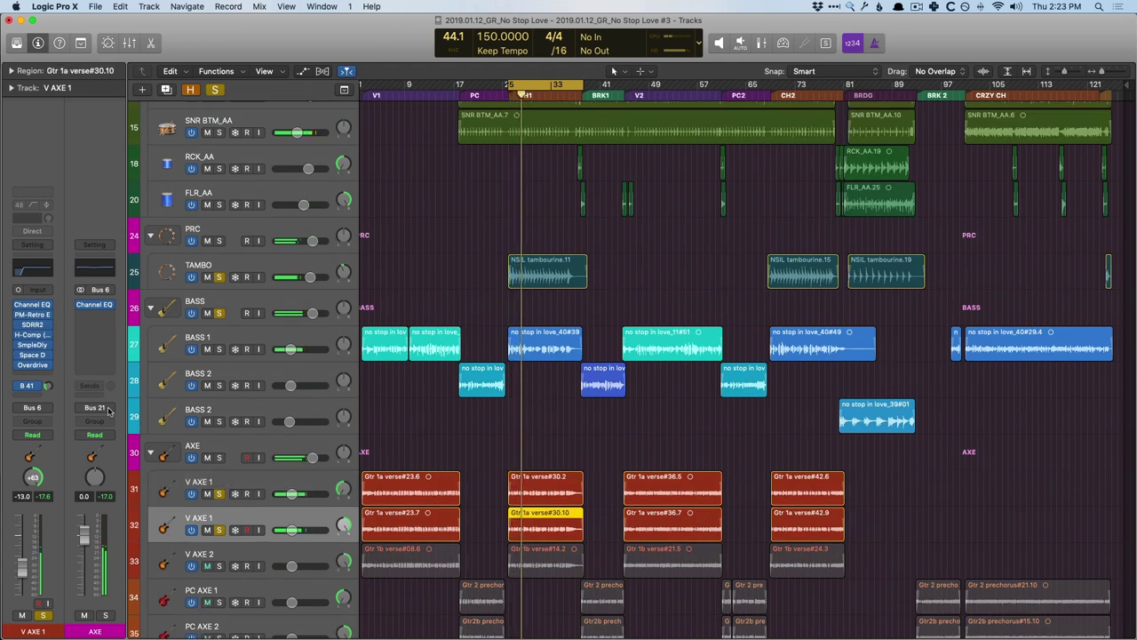
{"action": "mouse_move", "coordinate": [19, 367]}
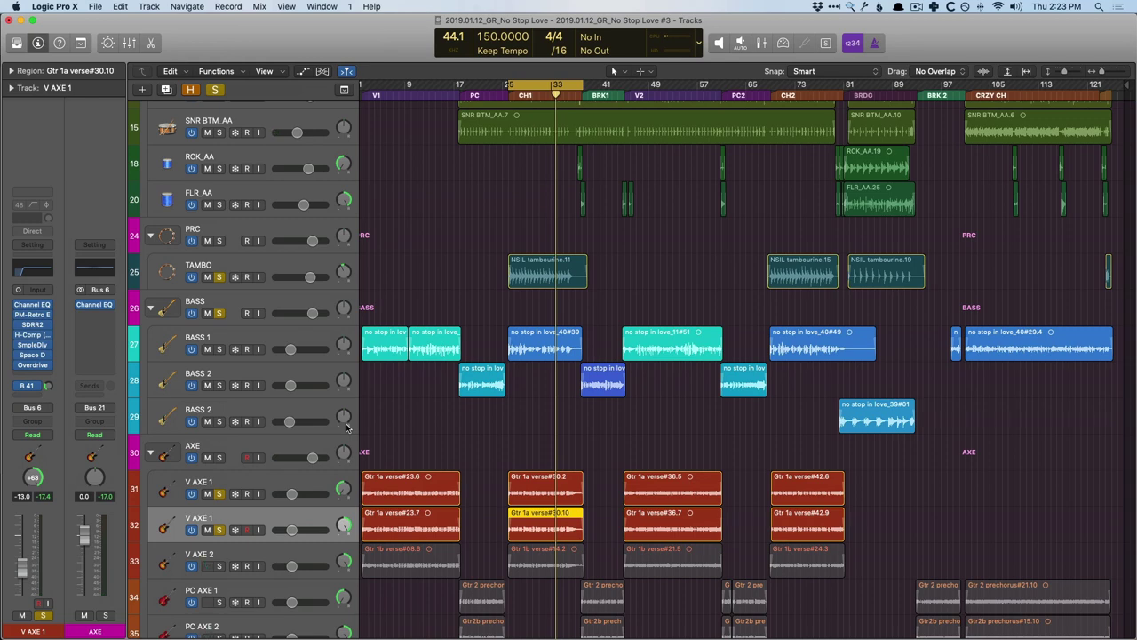
Solo the CH VOX 1 track and play its first chorus region in a cycle
{"action": "scroll", "coordinate": [347, 427], "scroll_direction": "down", "scroll_amount": 10}
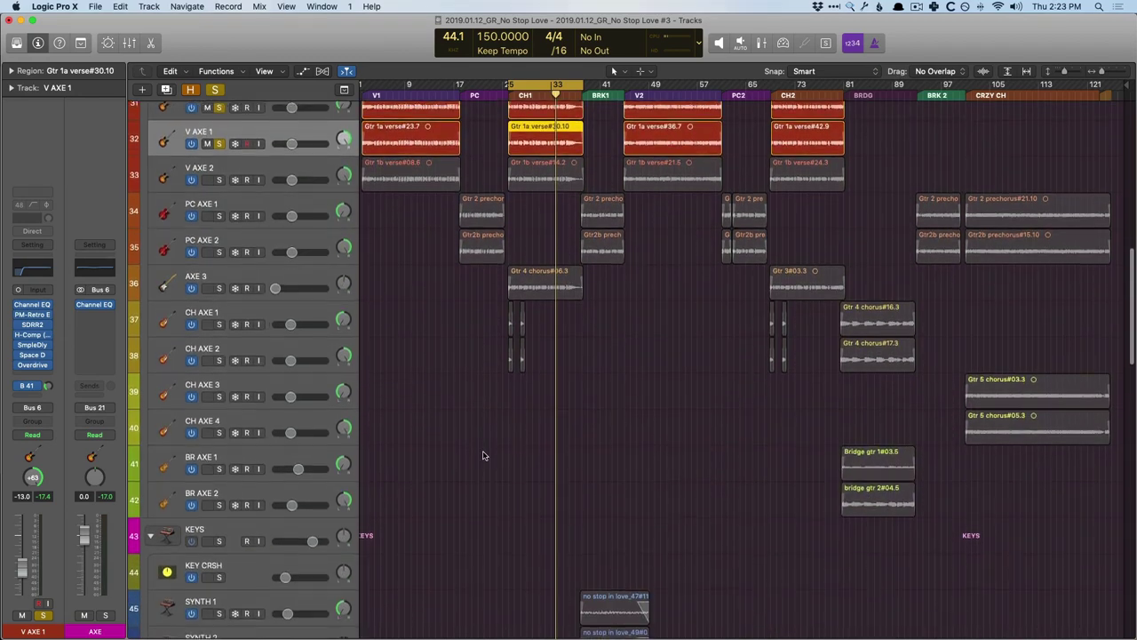
{"action": "scroll", "coordinate": [483, 455], "scroll_direction": "down", "scroll_amount": 10}
{"action": "scroll", "coordinate": [485, 449], "scroll_direction": "down", "scroll_amount": 3}
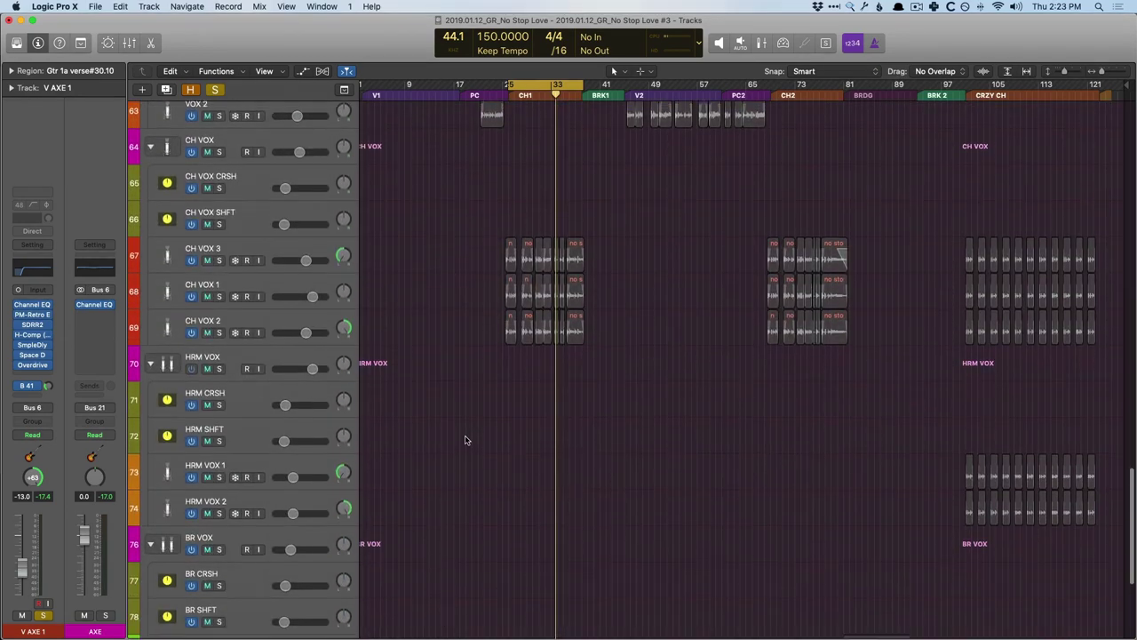
{"action": "left_click_drag", "start_coordinate": [495, 221], "coordinate": [553, 406]}
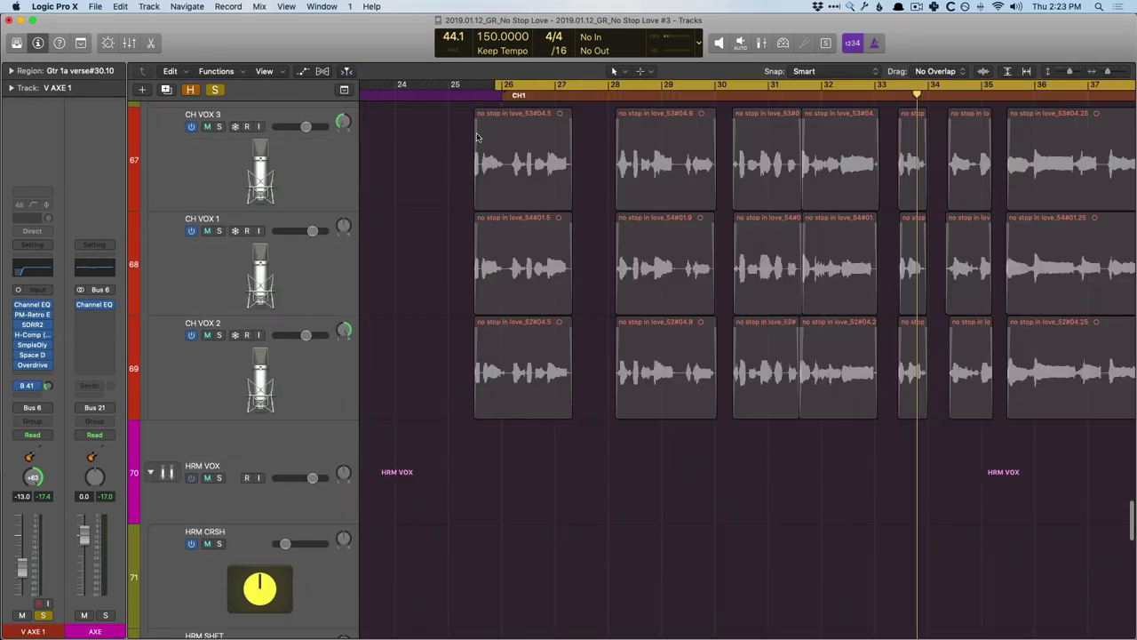
{"action": "left_click", "coordinate": [505, 124]}
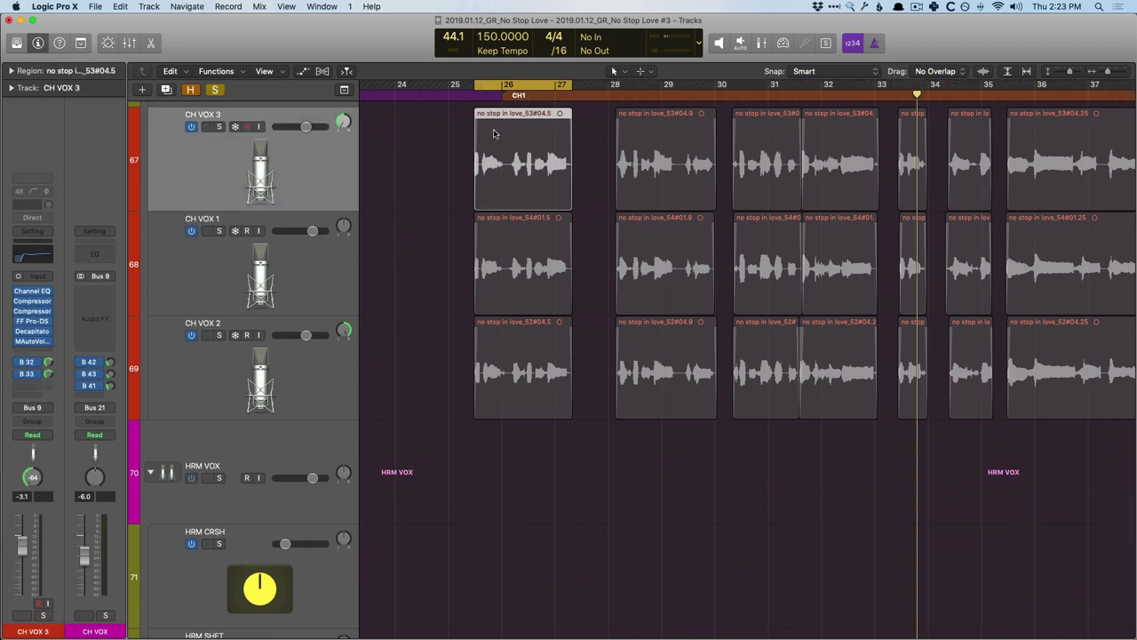
{"action": "left_click", "coordinate": [241, 263]}
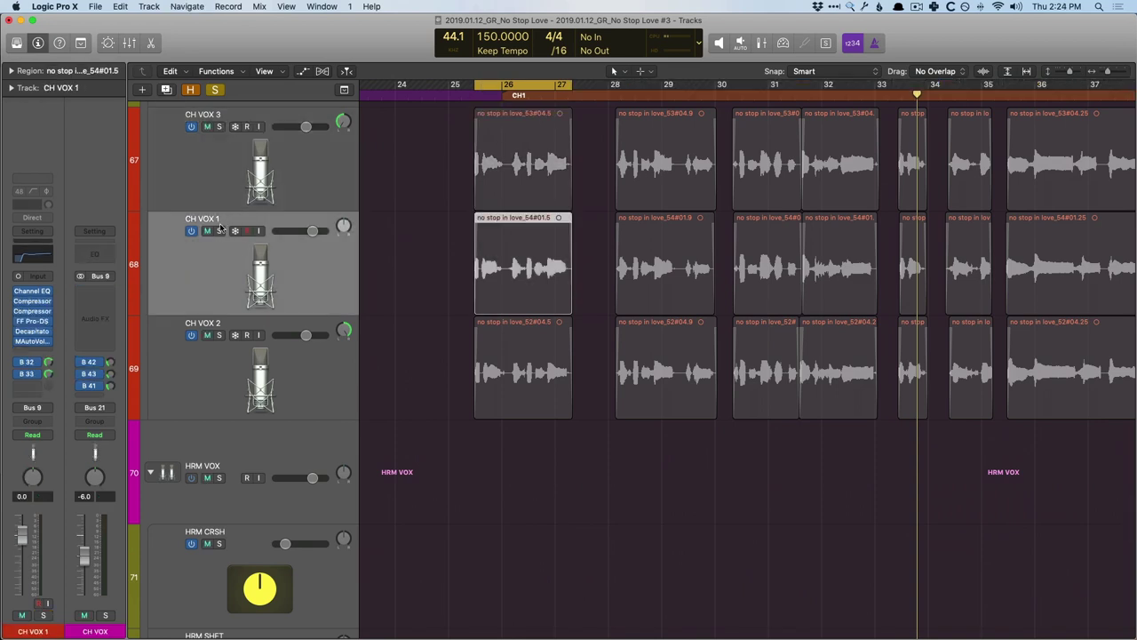
{"action": "key", "text": "space"}
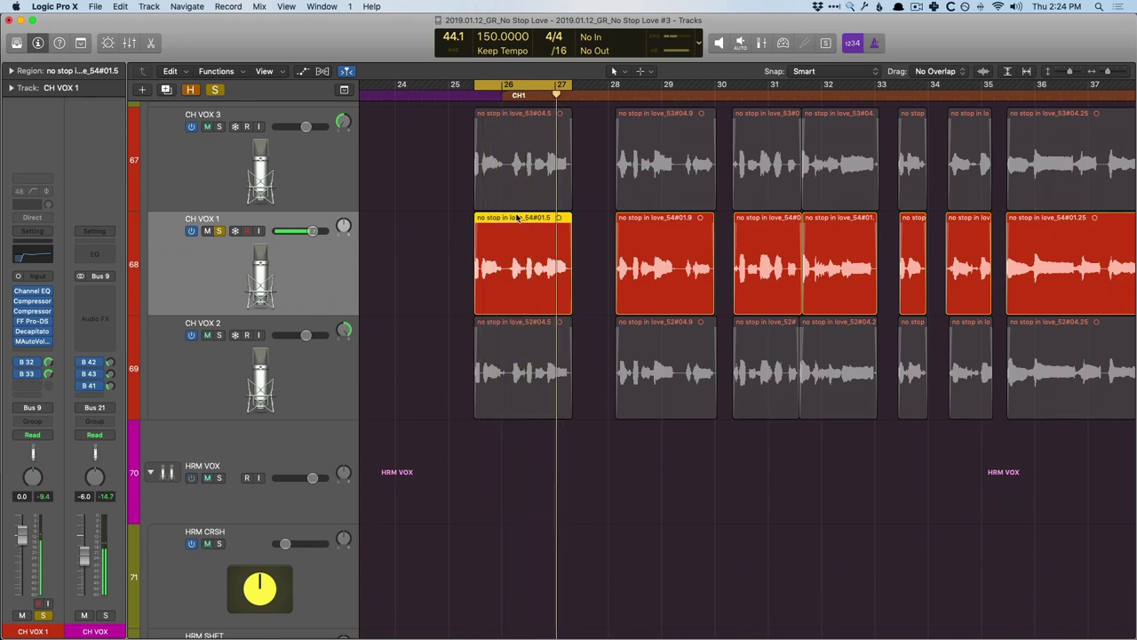
{"action": "key", "text": "space"}
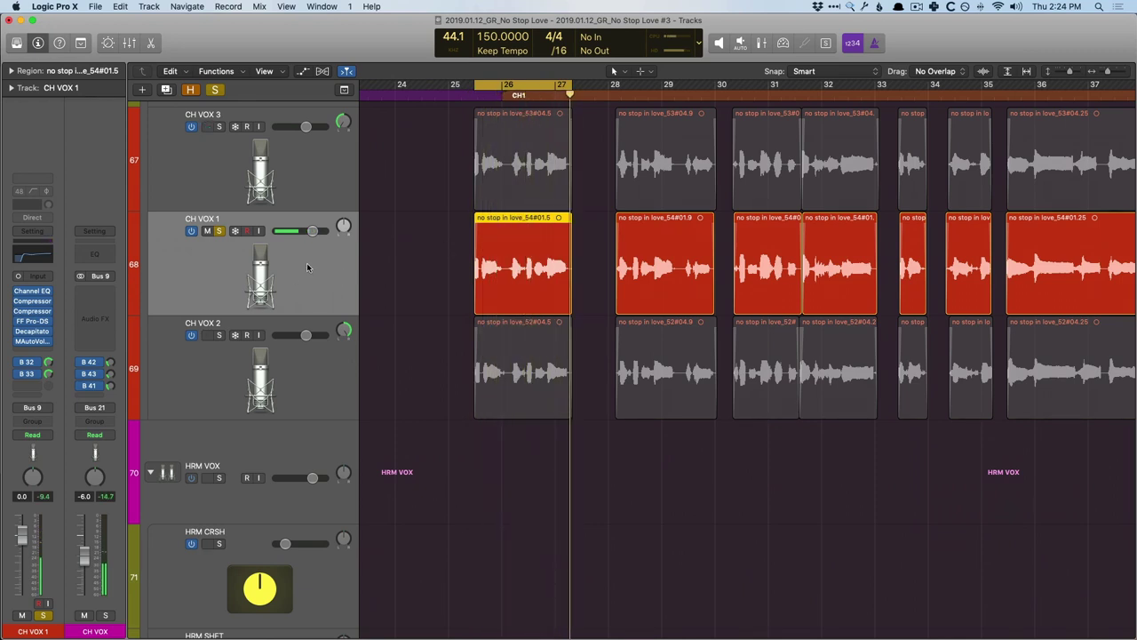
Duplicate the CH VOX 1 track with its first chorus region and pan the two tracks to opposite sides, the duplicate at +63
{"action": "key", "text": "super+d"}
{"action": "left_click_drag", "start_coordinate": [498, 236], "coordinate": [455, 342]}
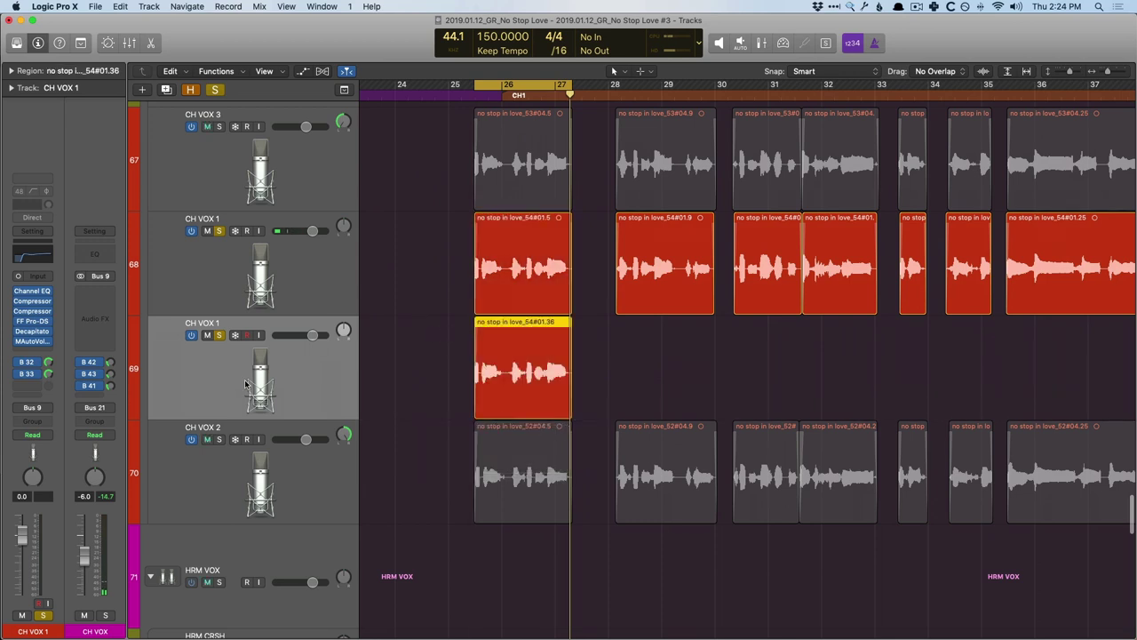
{"action": "left_click_drag", "start_coordinate": [338, 341], "coordinate": [338, 322]}
Insert Sample Delay on the duplicate CH VOX 1 track, set it to 19.6 ms during playback, and close its window
{"action": "left_click", "coordinate": [35, 352]}
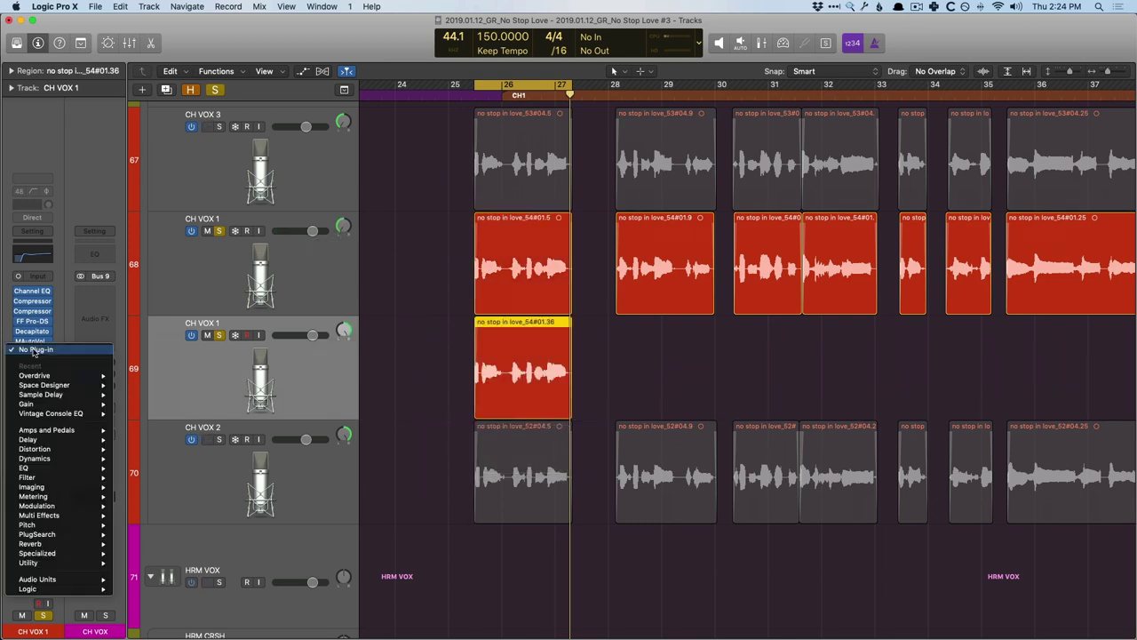
{"action": "left_click", "coordinate": [142, 394]}
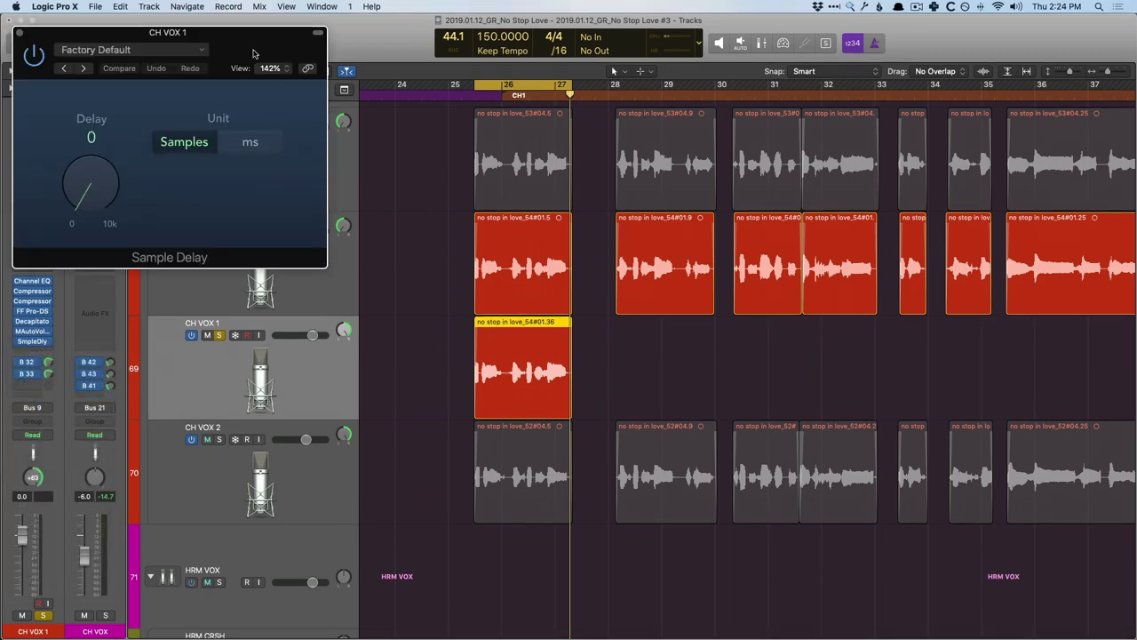
{"action": "left_click_drag", "start_coordinate": [258, 33], "coordinate": [514, 91]}
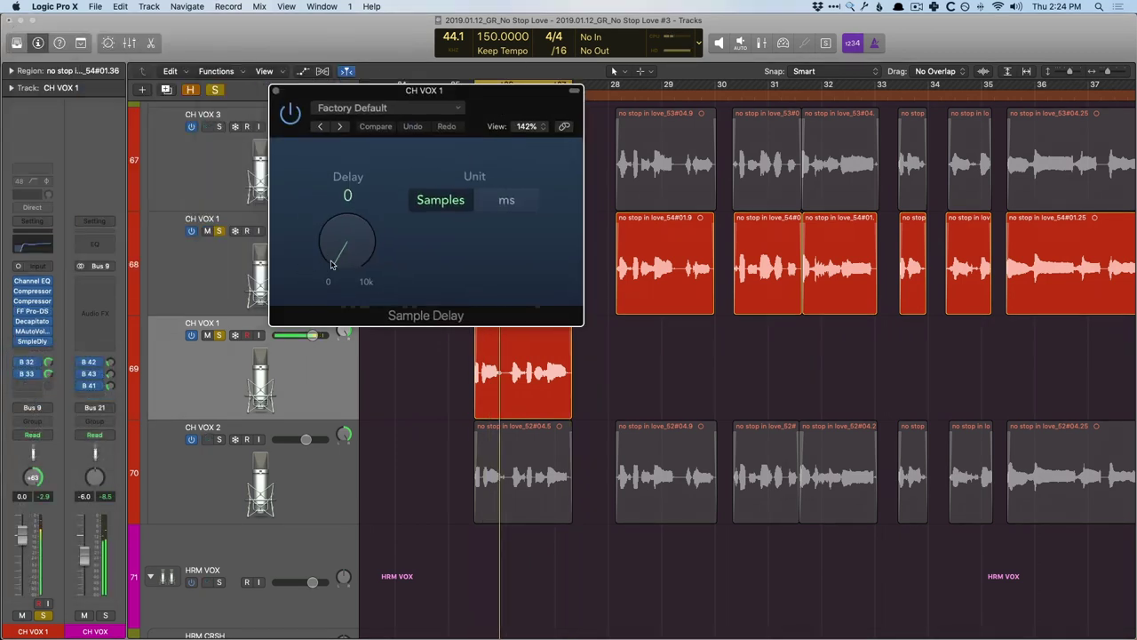
{"action": "left_click_drag", "start_coordinate": [336, 259], "coordinate": [336, 235]}
{"action": "left_click", "coordinate": [499, 201]}
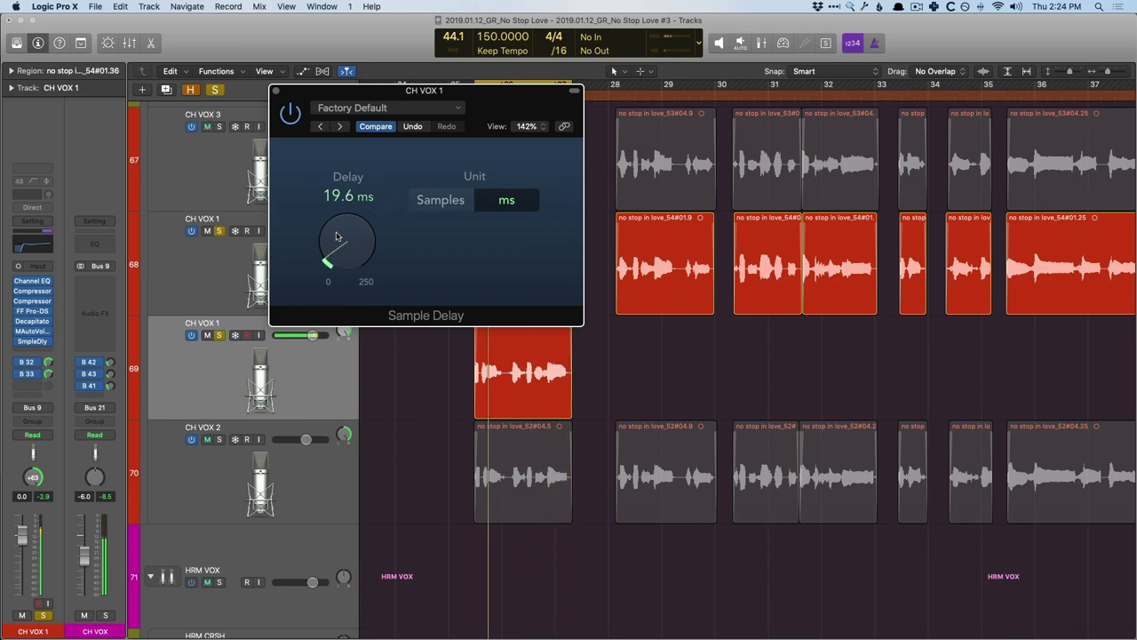
{"action": "left_click", "coordinate": [276, 92]}
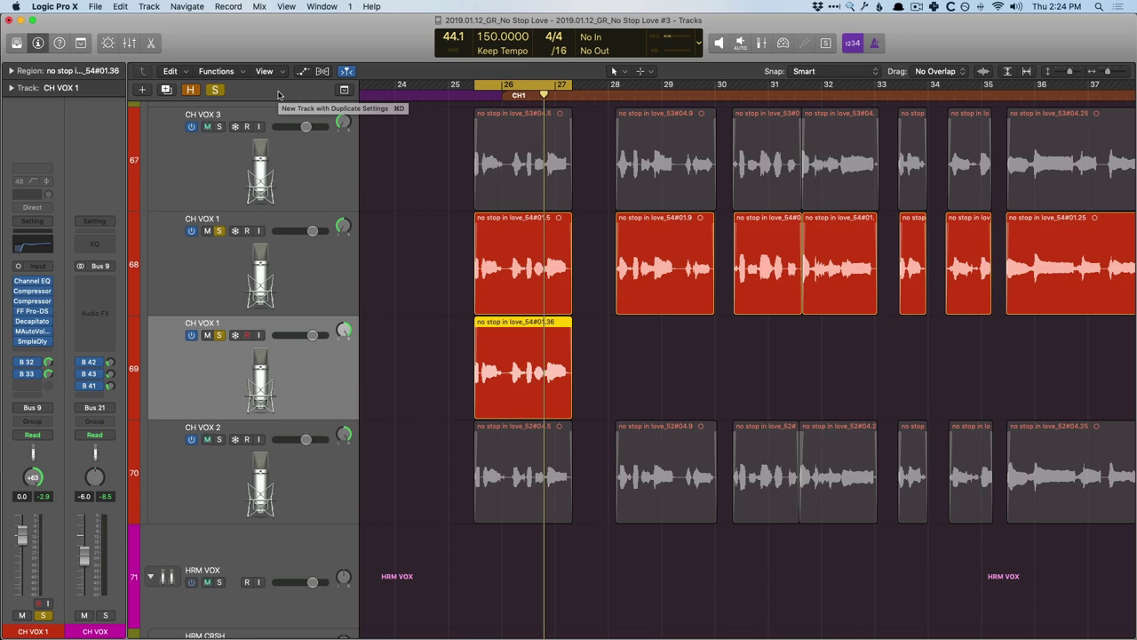
Insert Space Designer on the duplicate CH VOX 1 track and load the Clean Console preset from the Analog Circuits warped effects
{"action": "left_click", "coordinate": [20, 351]}
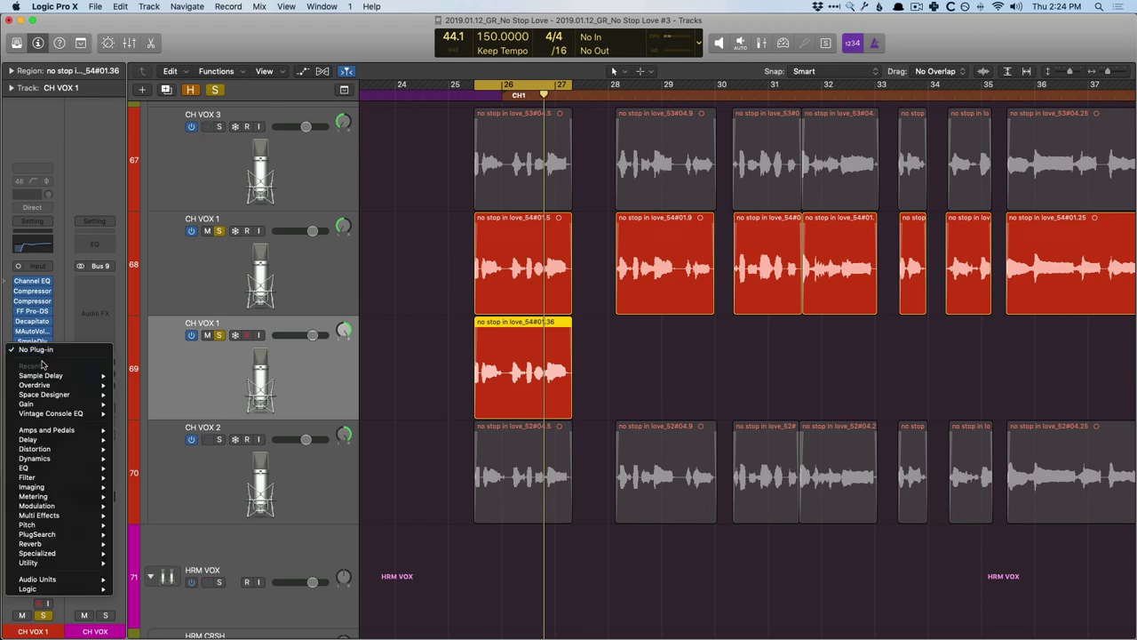
{"action": "left_click", "coordinate": [44, 395]}
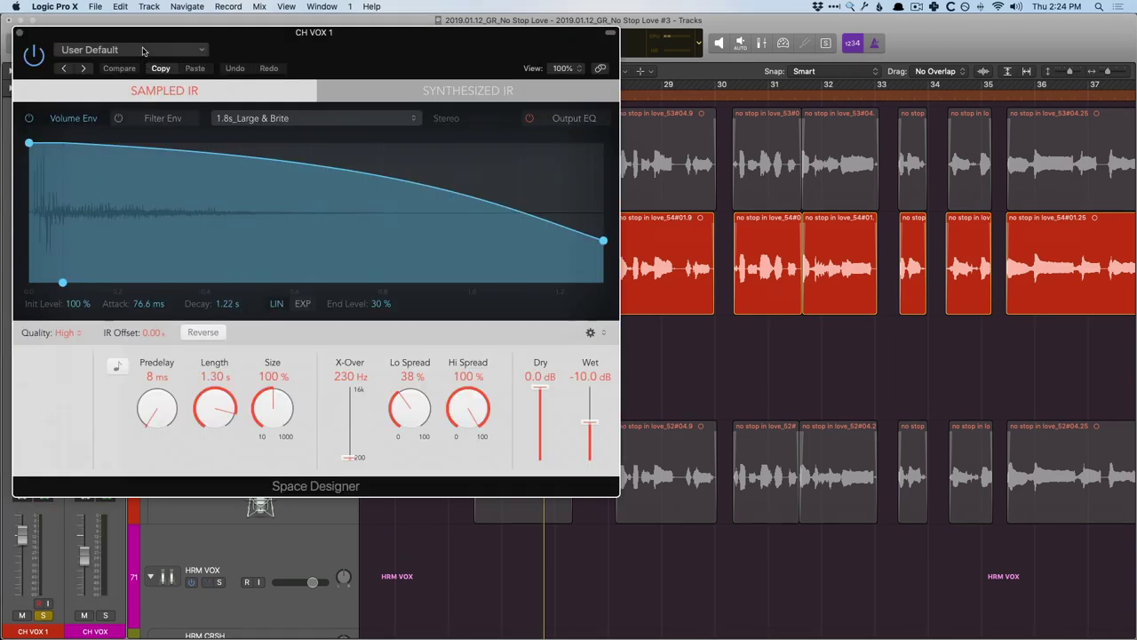
{"action": "left_click", "coordinate": [142, 50]}
{"action": "mouse_move", "coordinate": [266, 308]}
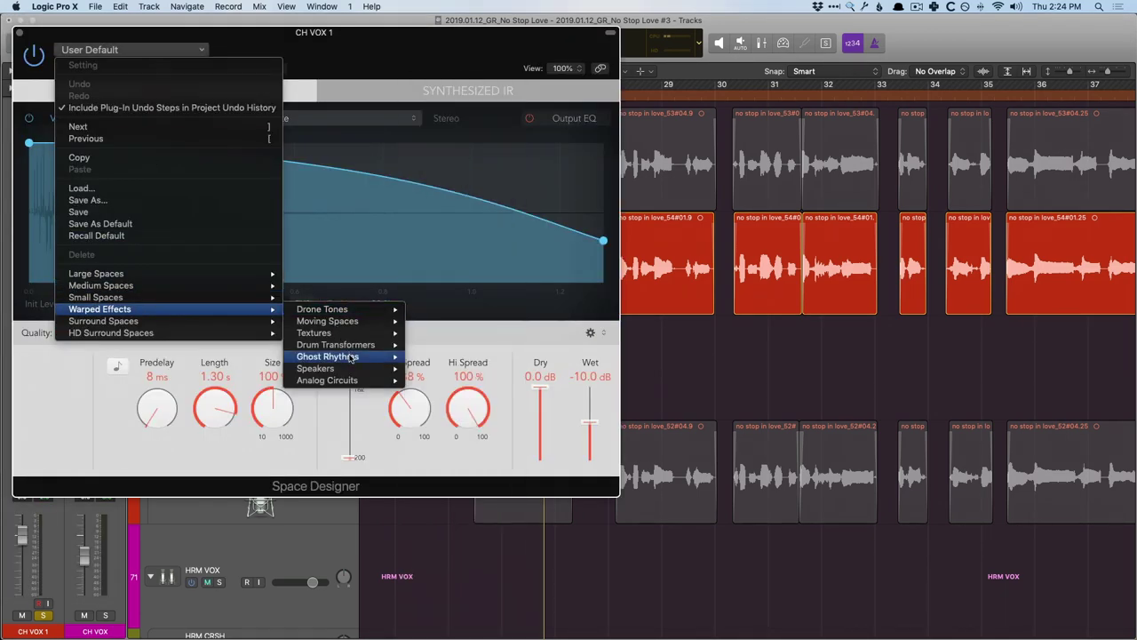
{"action": "mouse_move", "coordinate": [347, 380]}
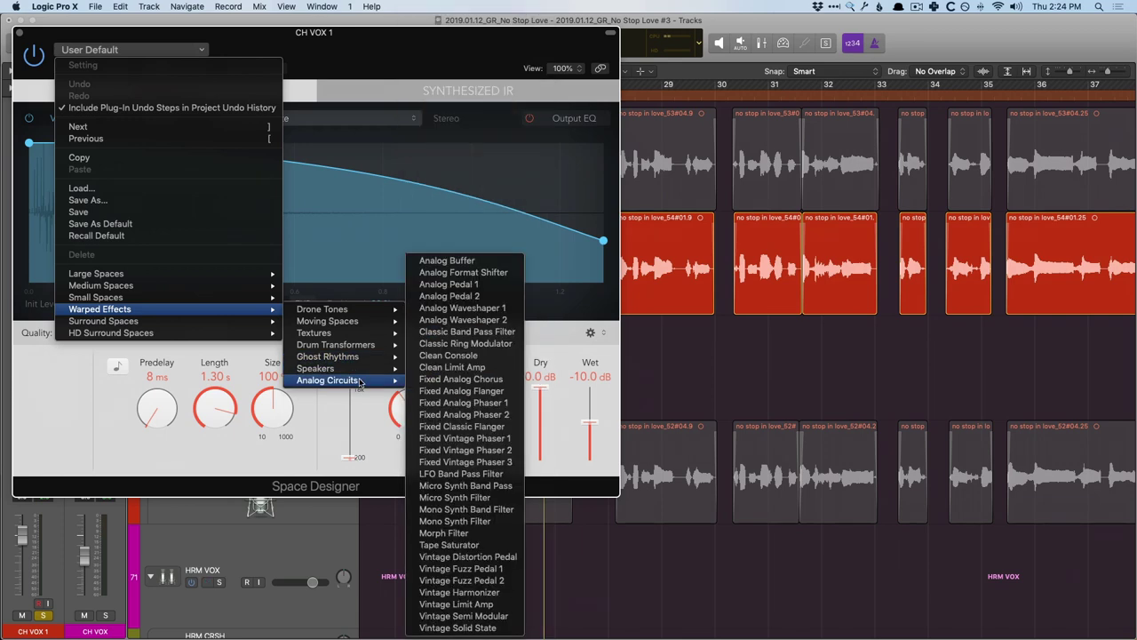
{"action": "left_click", "coordinate": [448, 355]}
{"action": "left_click_drag", "start_coordinate": [428, 54], "coordinate": [651, 78]}
Play the doubled vocals, compare the duplicate with Space Designer bypassed and active, and lower its Wet level to -6.6 dB
{"action": "key", "text": "space"}
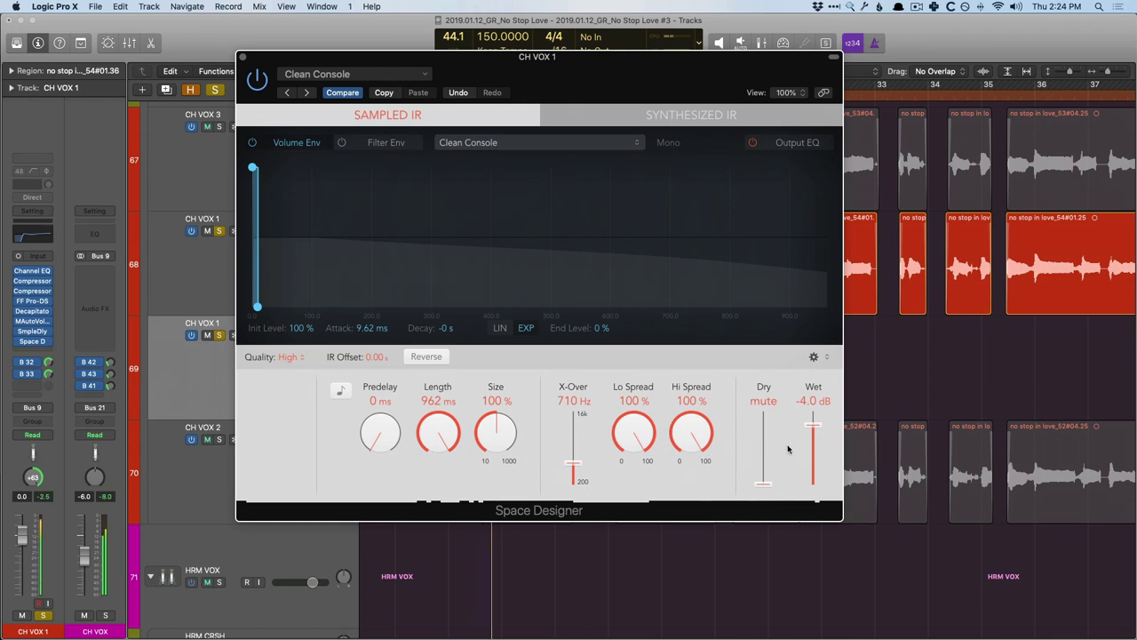
{"action": "left_click_drag", "start_coordinate": [811, 427], "coordinate": [809, 434]}
{"action": "left_click_drag", "start_coordinate": [613, 67], "coordinate": [611, 87]}
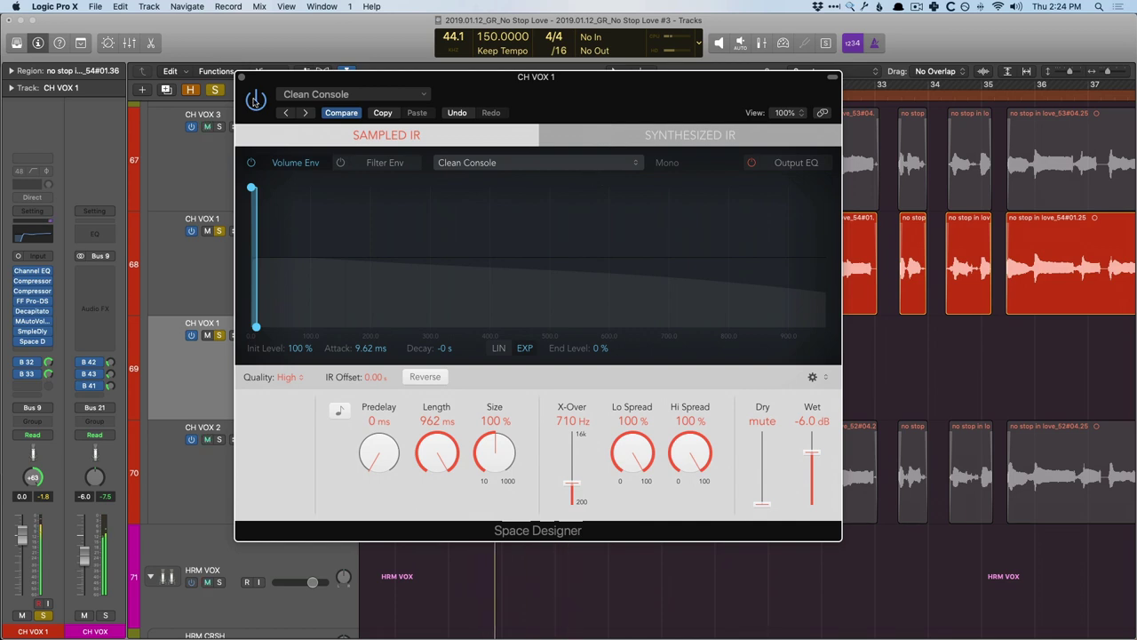
{"action": "left_click", "coordinate": [255, 100]}
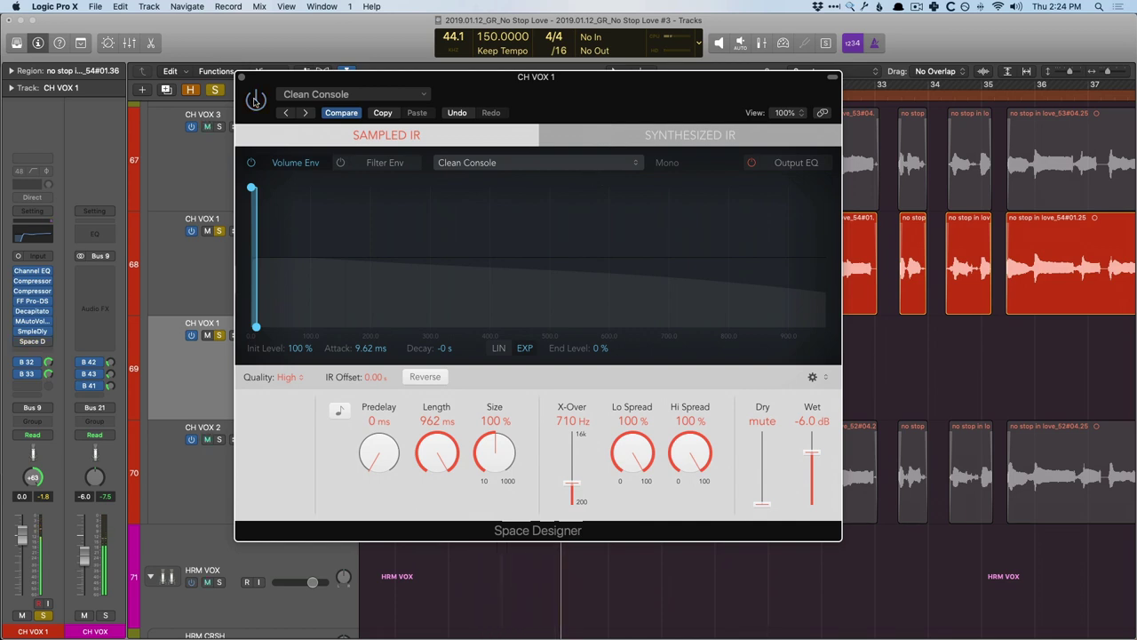
{"action": "left_click", "coordinate": [255, 100]}
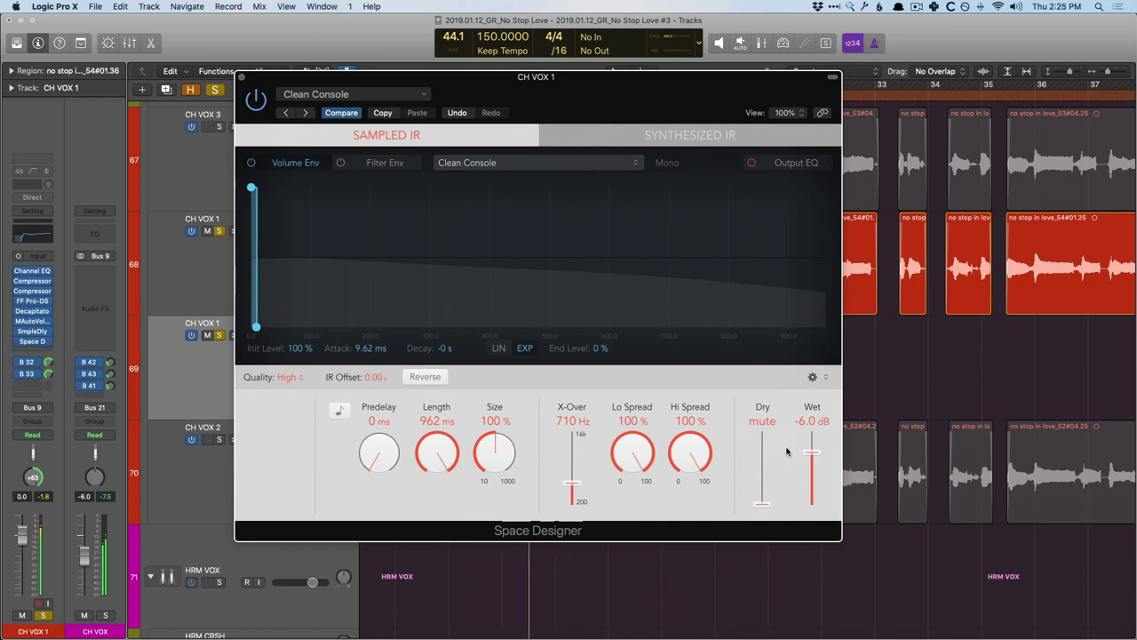
{"action": "left_click_drag", "start_coordinate": [810, 452], "coordinate": [811, 460]}
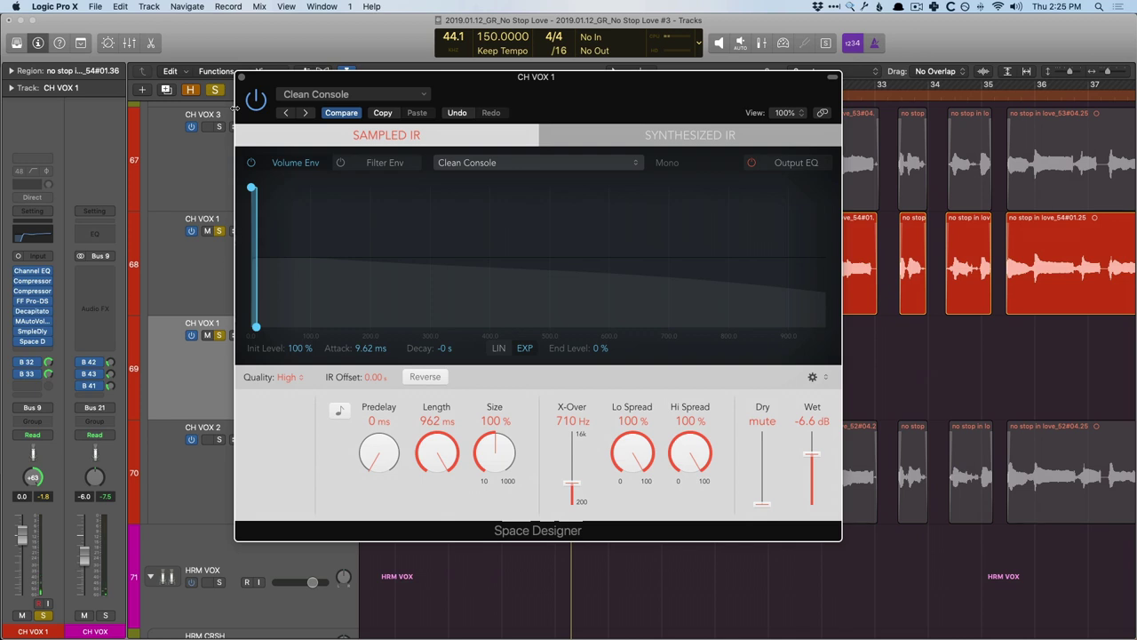
Review the Sample Delay on the duplicate CH VOX 1 track and close the open plug-in windows
{"action": "left_click", "coordinate": [33, 331]}
{"action": "left_click", "coordinate": [273, 89]}
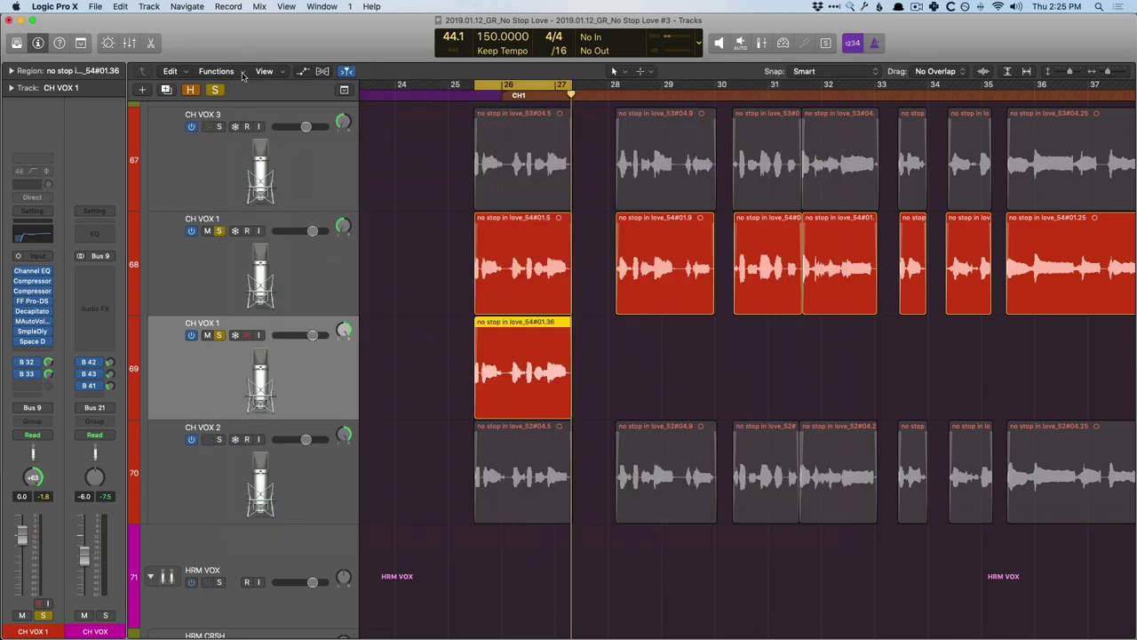
{"action": "left_click", "coordinate": [241, 78]}
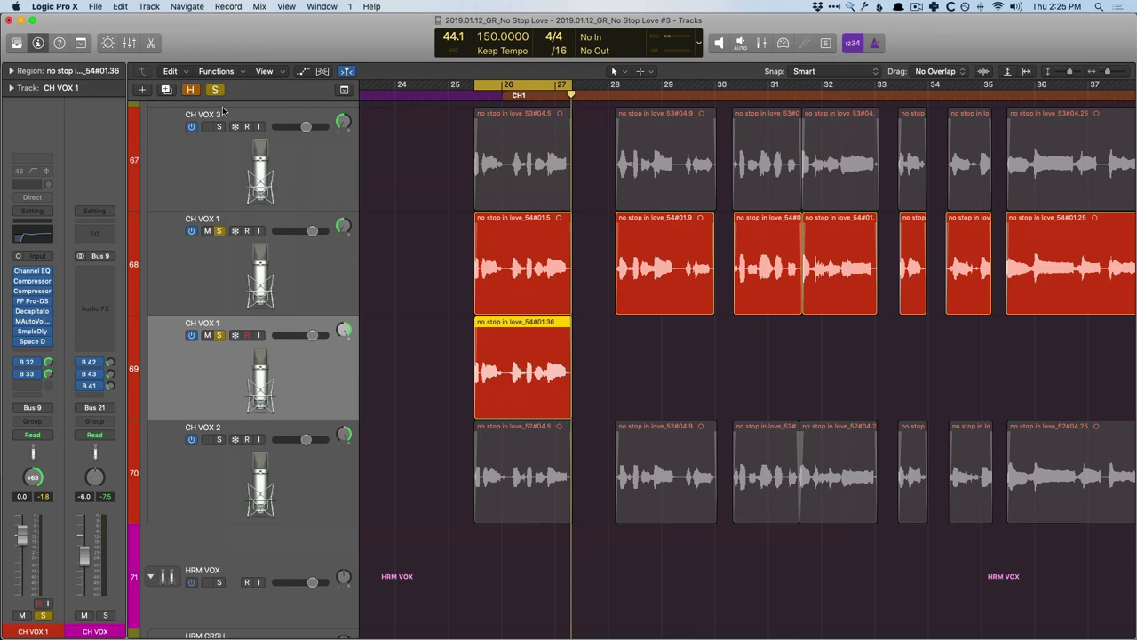
Open Decapitator on the duplicate CH VOX 1 track and toggle its Auto output option
{"action": "left_click", "coordinate": [34, 312]}
{"action": "left_click_drag", "start_coordinate": [304, 69], "coordinate": [588, 166]}
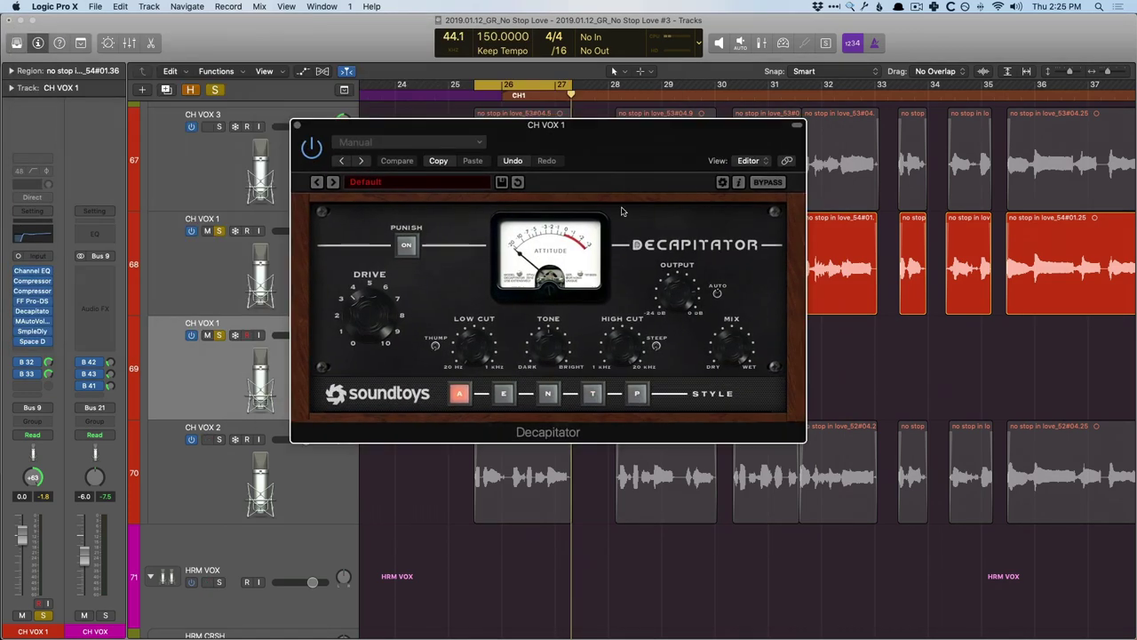
{"action": "left_click", "coordinate": [717, 294]}
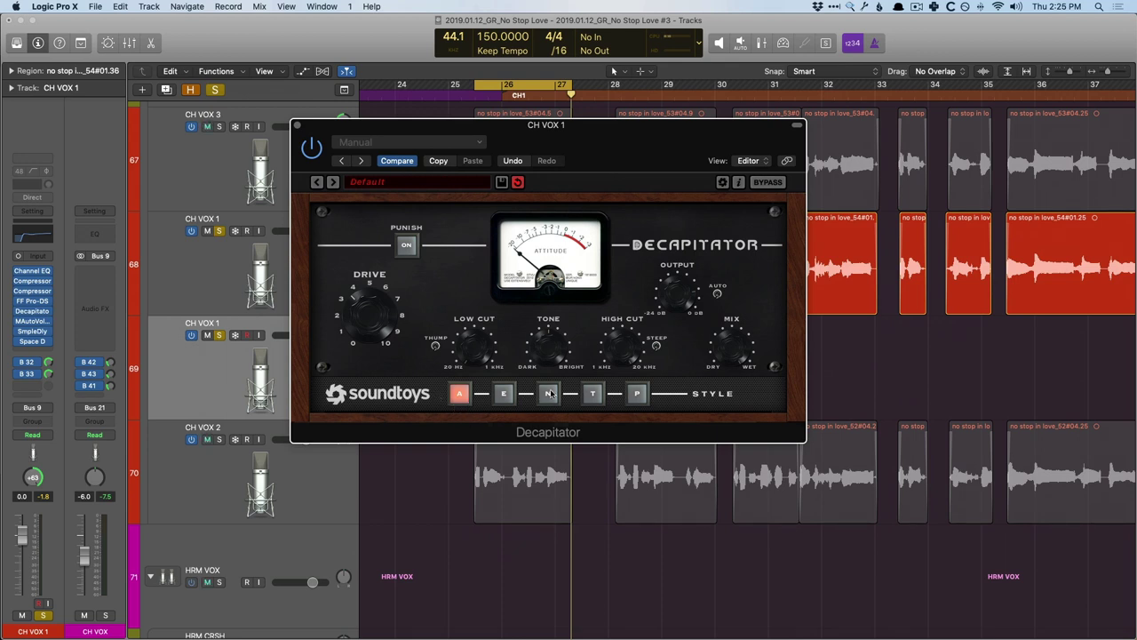
{"action": "left_click_drag", "start_coordinate": [575, 125], "coordinate": [857, 237]}
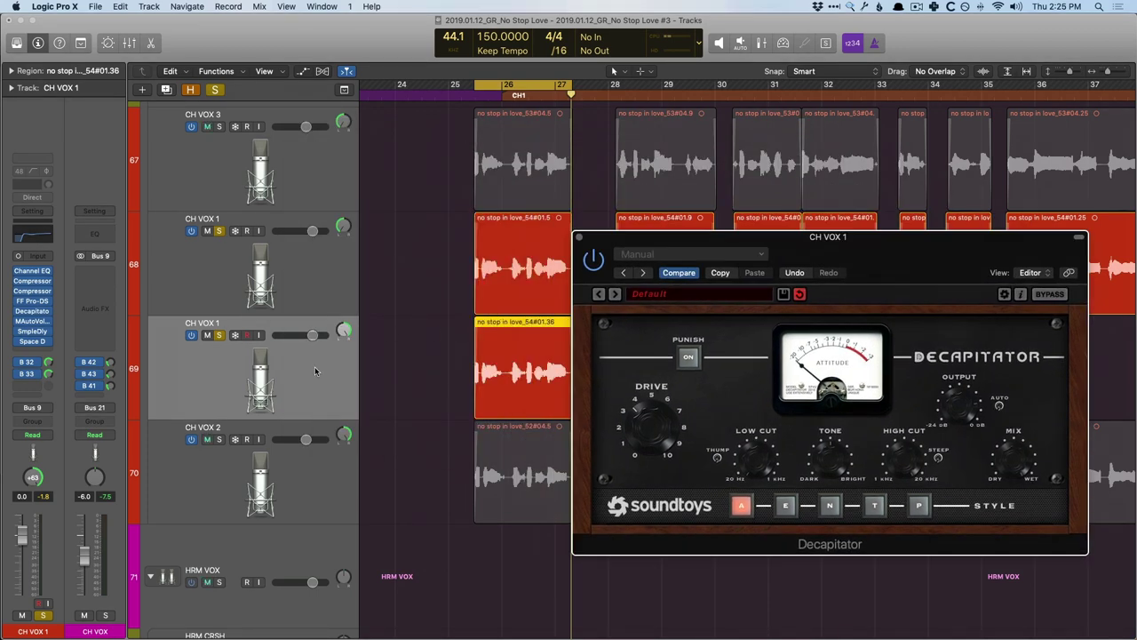
Audition Decapitator's E, N and T styles on the duplicate during playback and settle on style P
{"action": "key", "text": "space"}
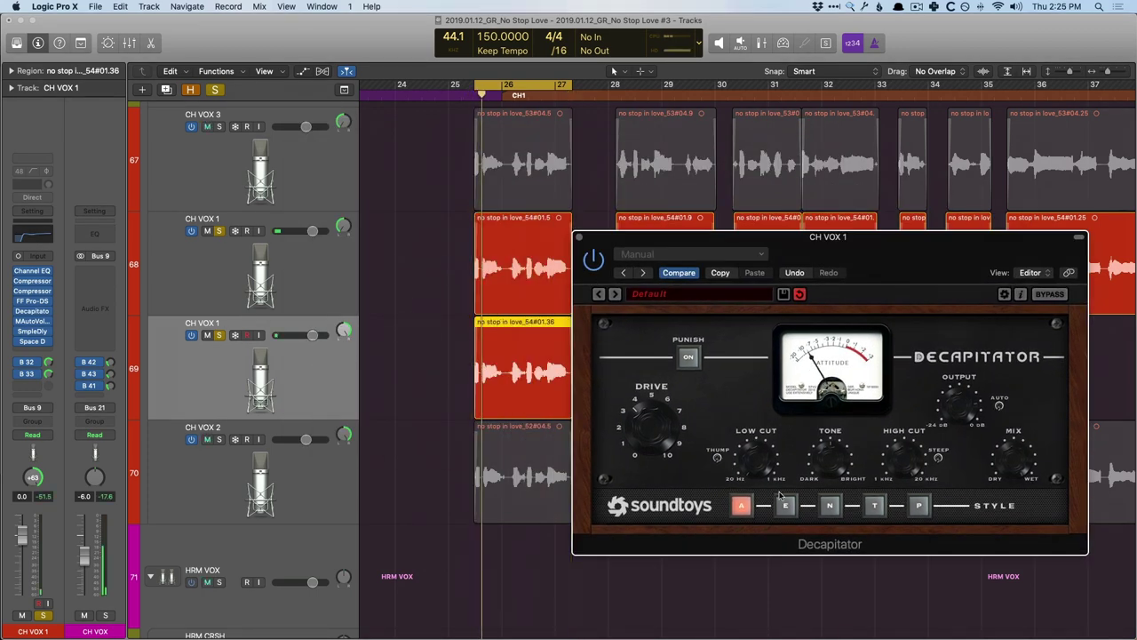
{"action": "left_click", "coordinate": [784, 505]}
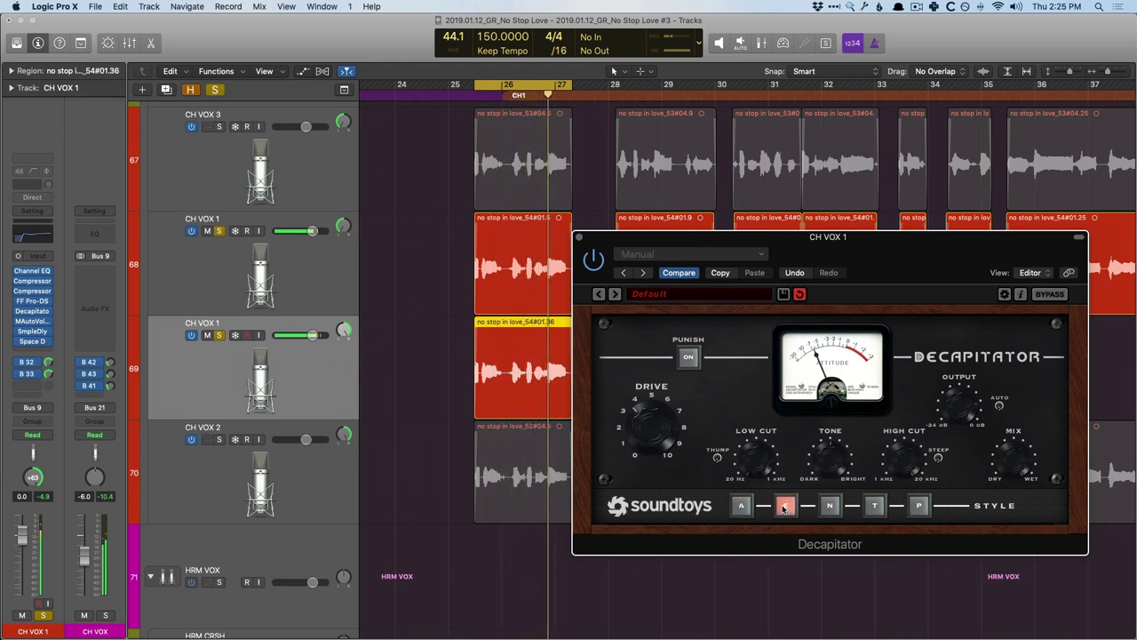
{"action": "left_click", "coordinate": [831, 506]}
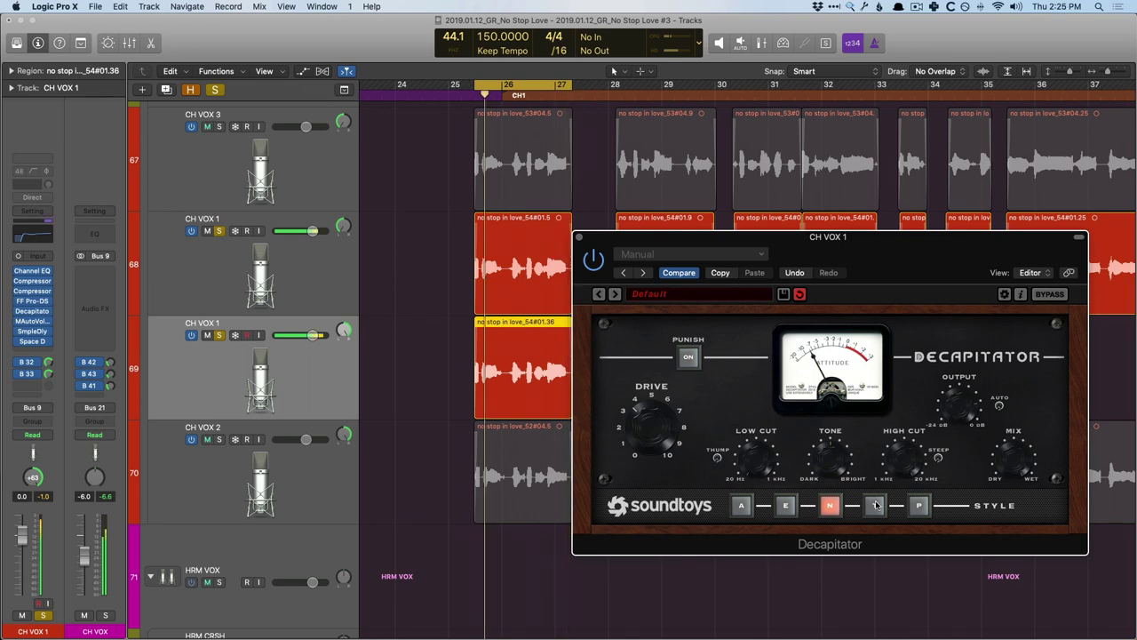
{"action": "left_click", "coordinate": [876, 505]}
{"action": "left_click", "coordinate": [918, 506]}
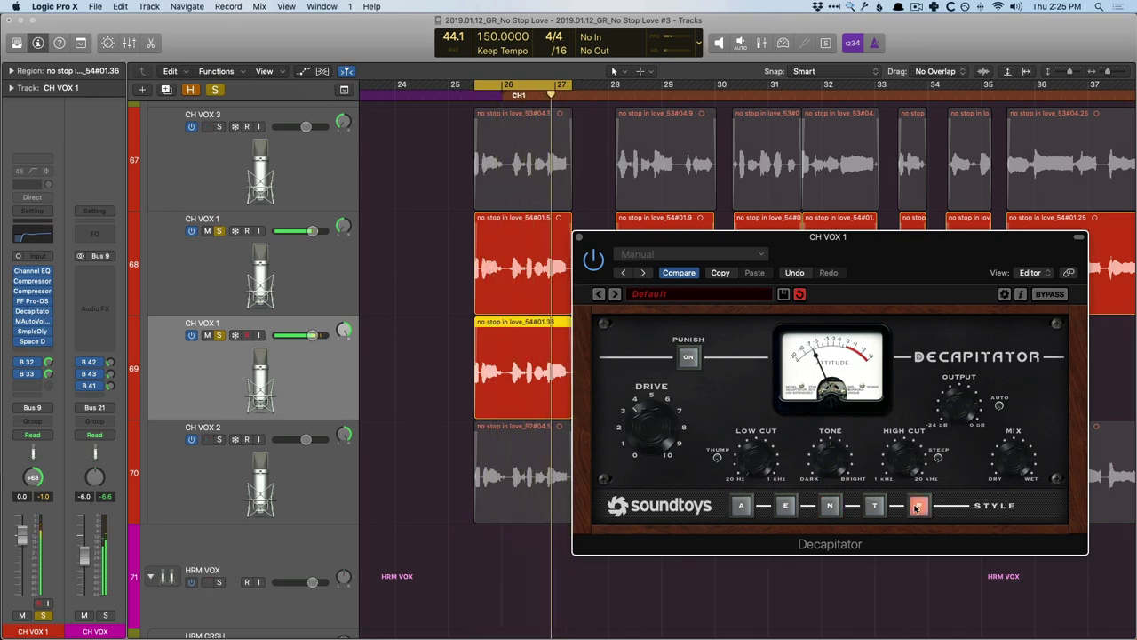
{"action": "left_click_drag", "start_coordinate": [848, 238], "coordinate": [813, 239]}
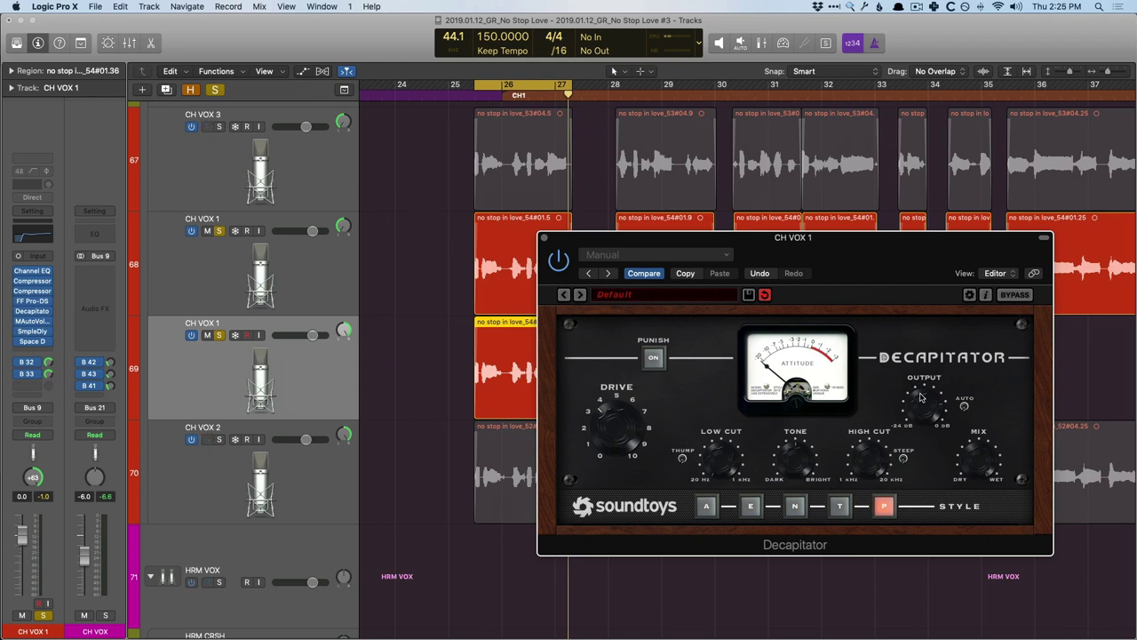
Duplicate the original CH VOX 1 track again, copy its first chorus region onto the new track, and close the Decapitator window
{"action": "left_click", "coordinate": [282, 278]}
{"action": "key", "text": "super+d"}
{"action": "left_click_drag", "start_coordinate": [498, 260], "coordinate": [499, 366]}
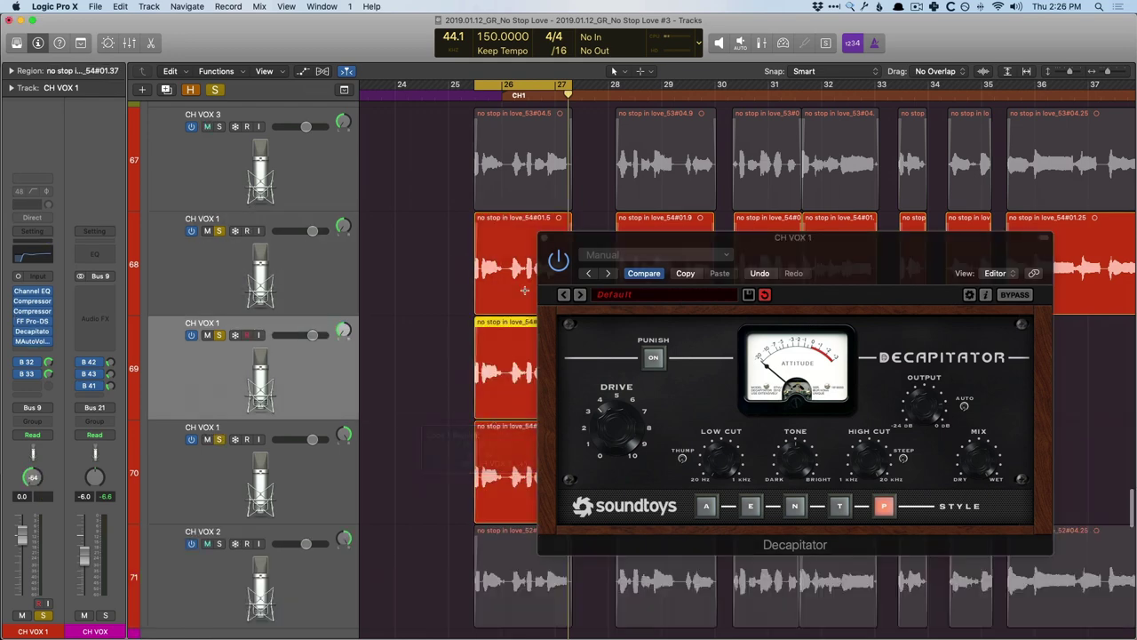
{"action": "left_click", "coordinate": [544, 238]}
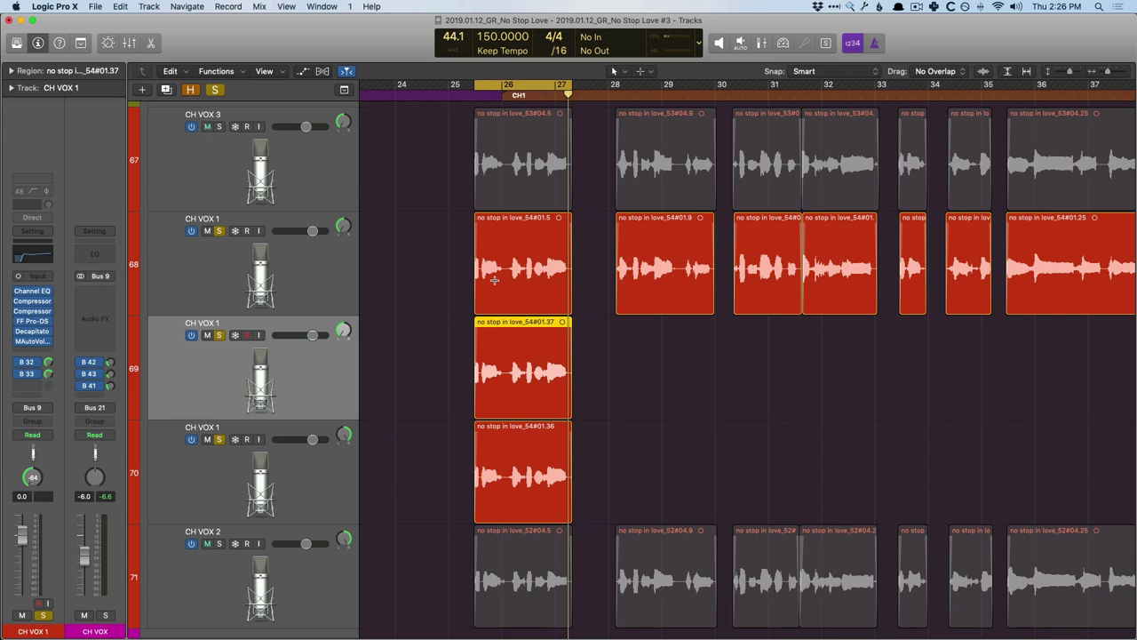
Examine the Sample Delay, Space Designer and Decapitator settings on the first CH VOX 1 duplicate, closing each plug-in window
{"action": "left_click", "coordinate": [319, 494]}
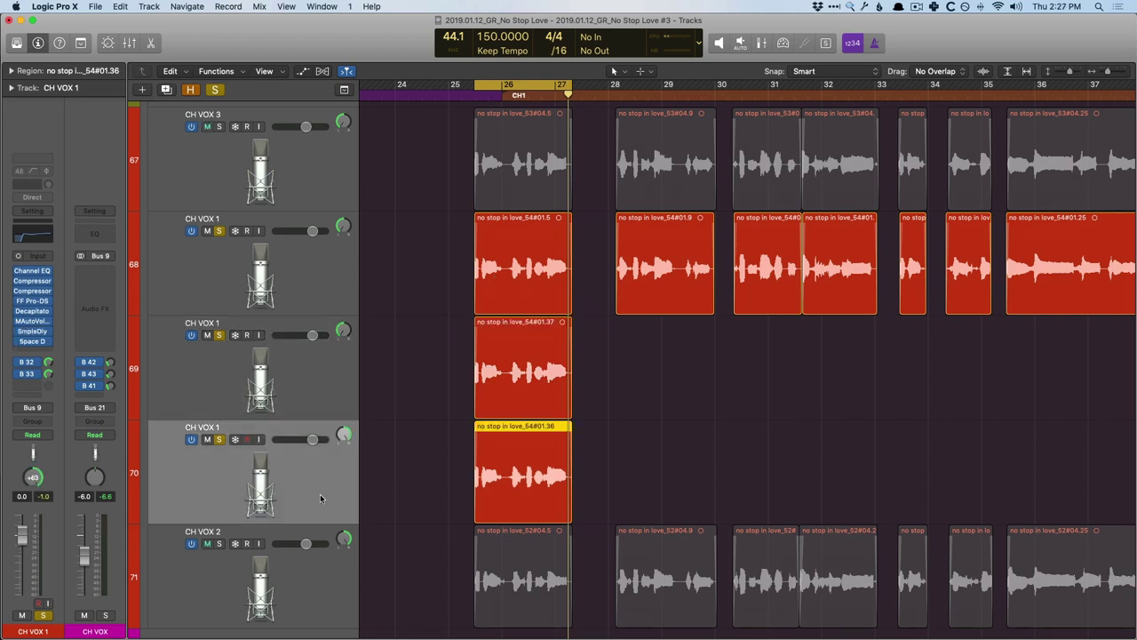
{"action": "left_click", "coordinate": [35, 331]}
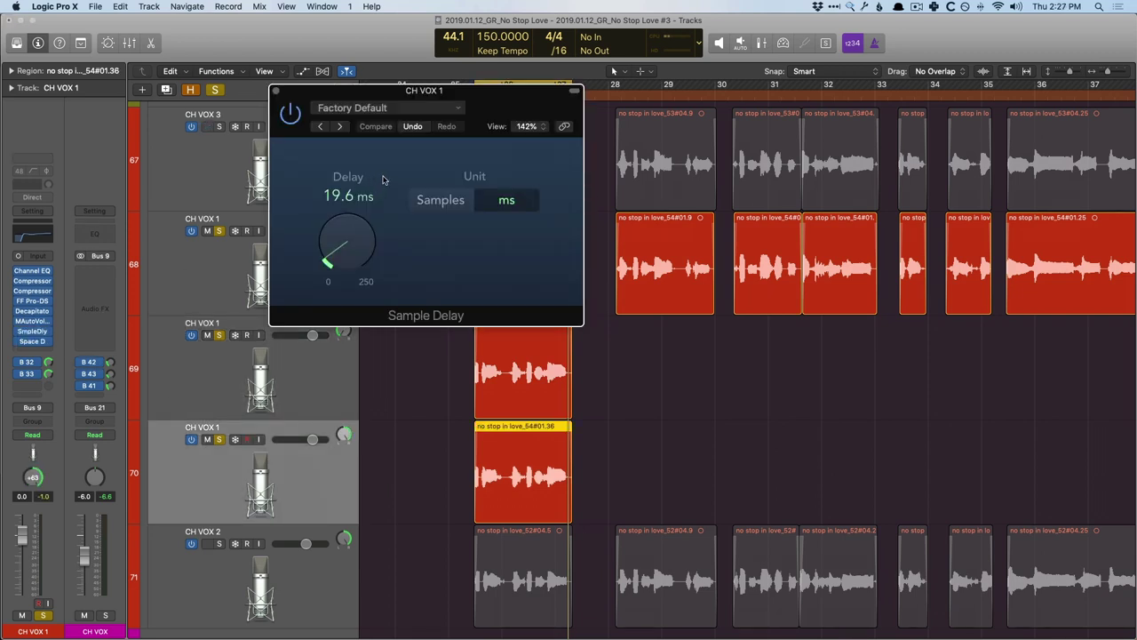
{"action": "left_click_drag", "start_coordinate": [519, 116], "coordinate": [667, 246]}
{"action": "left_click", "coordinate": [424, 220]}
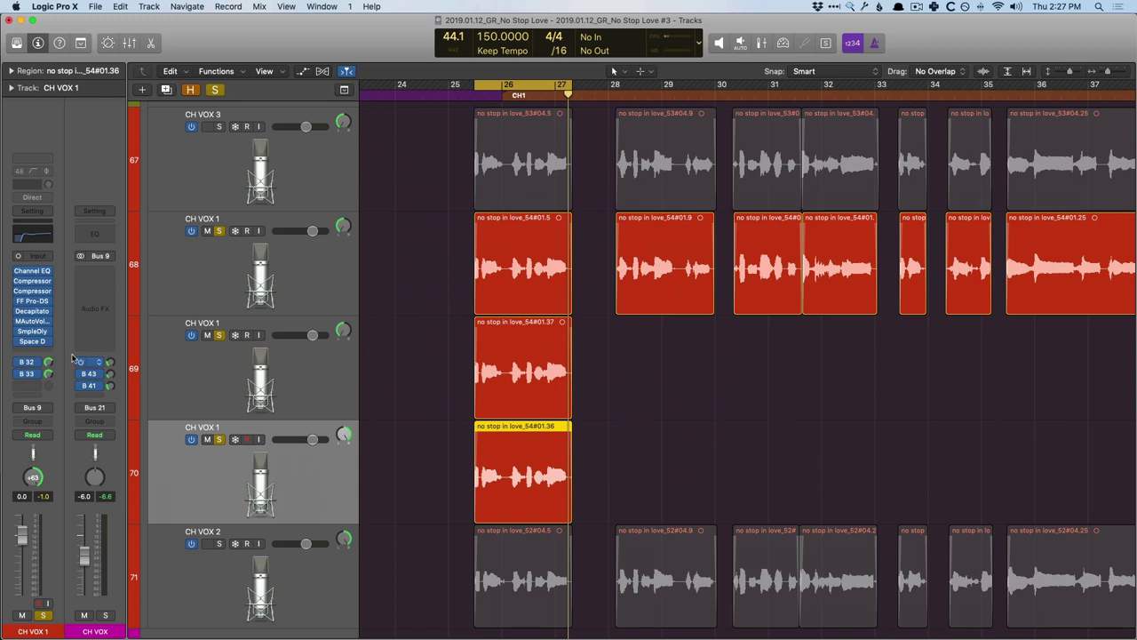
{"action": "left_click", "coordinate": [32, 341]}
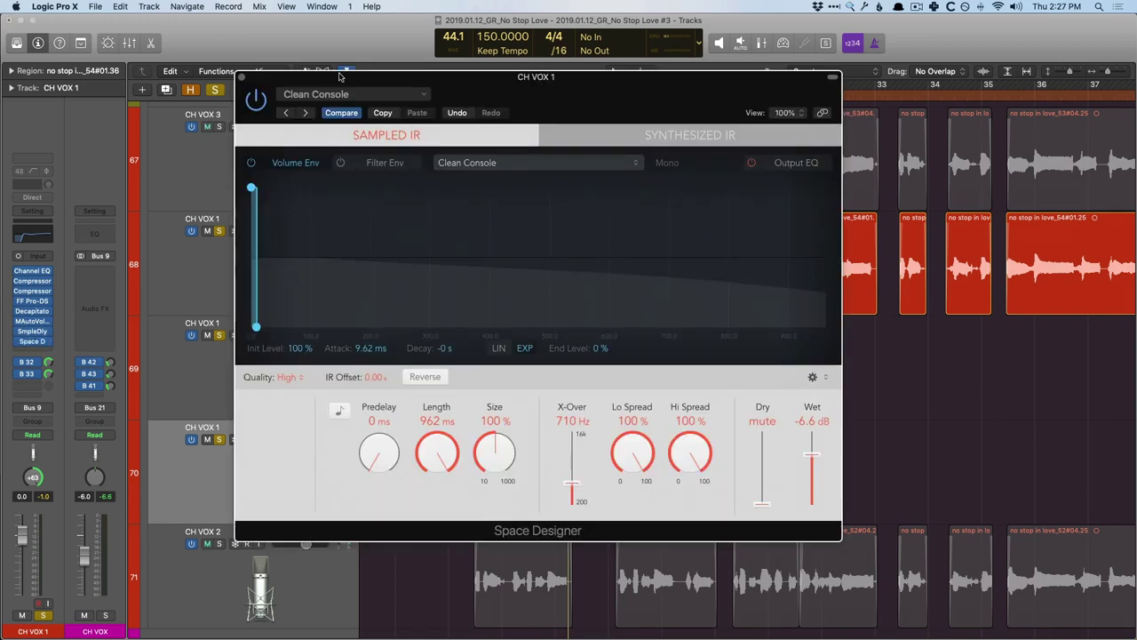
{"action": "left_click", "coordinate": [238, 79]}
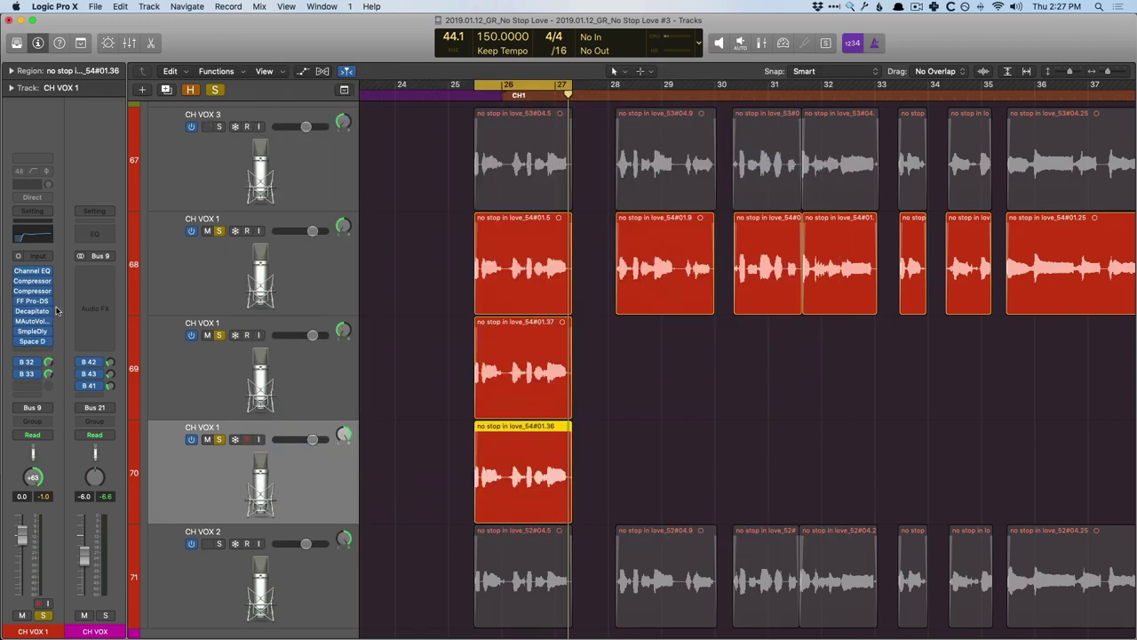
{"action": "left_click", "coordinate": [37, 312]}
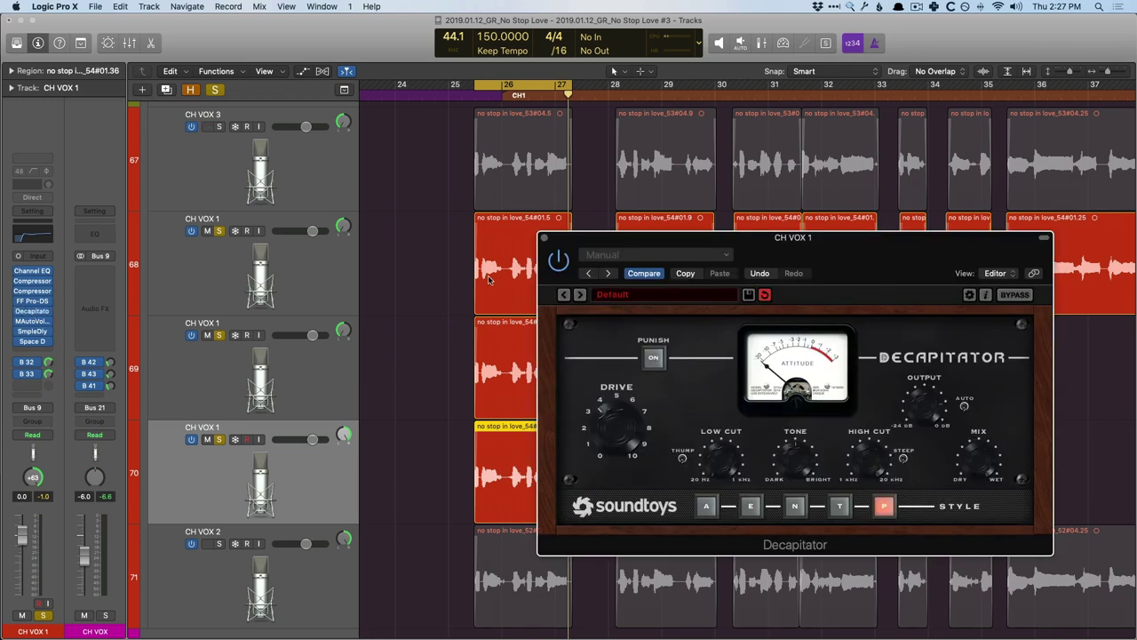
{"action": "left_click", "coordinate": [543, 237]}
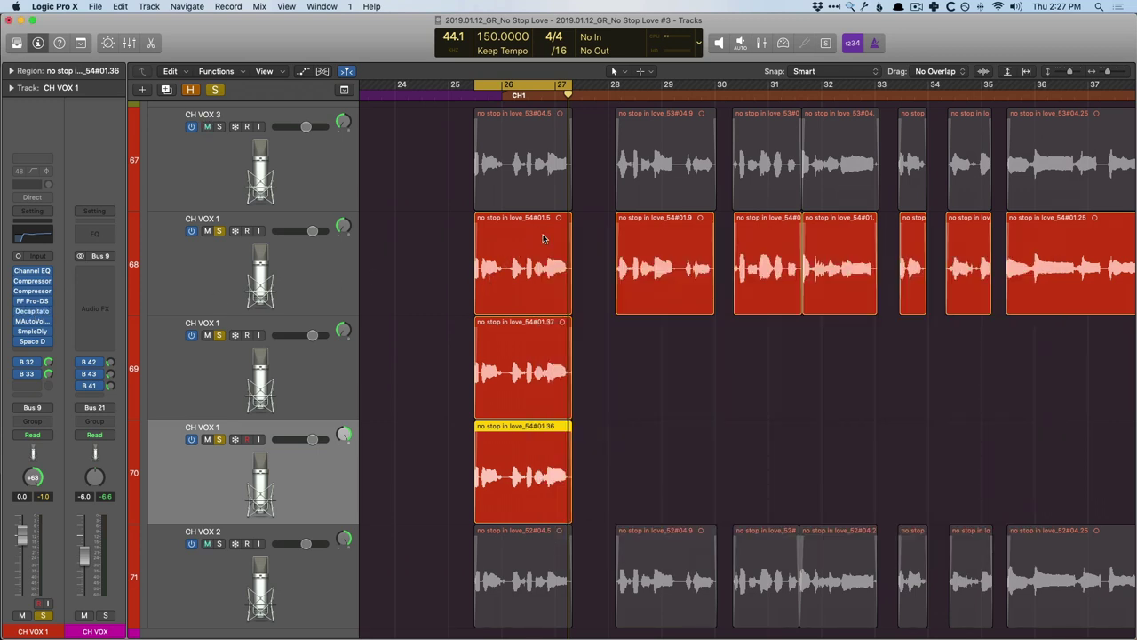